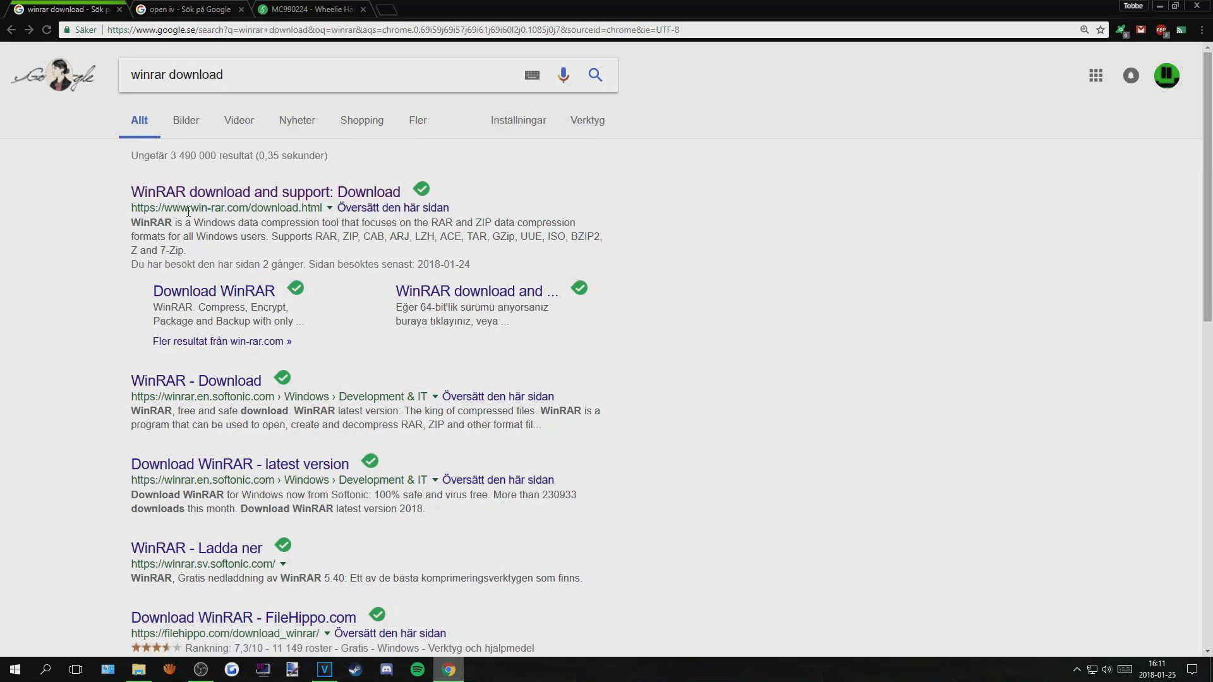
Step: Open the official WinRAR download page from the search results and look through the list of available versions
left_click_drag(161, 210, 218, 208)
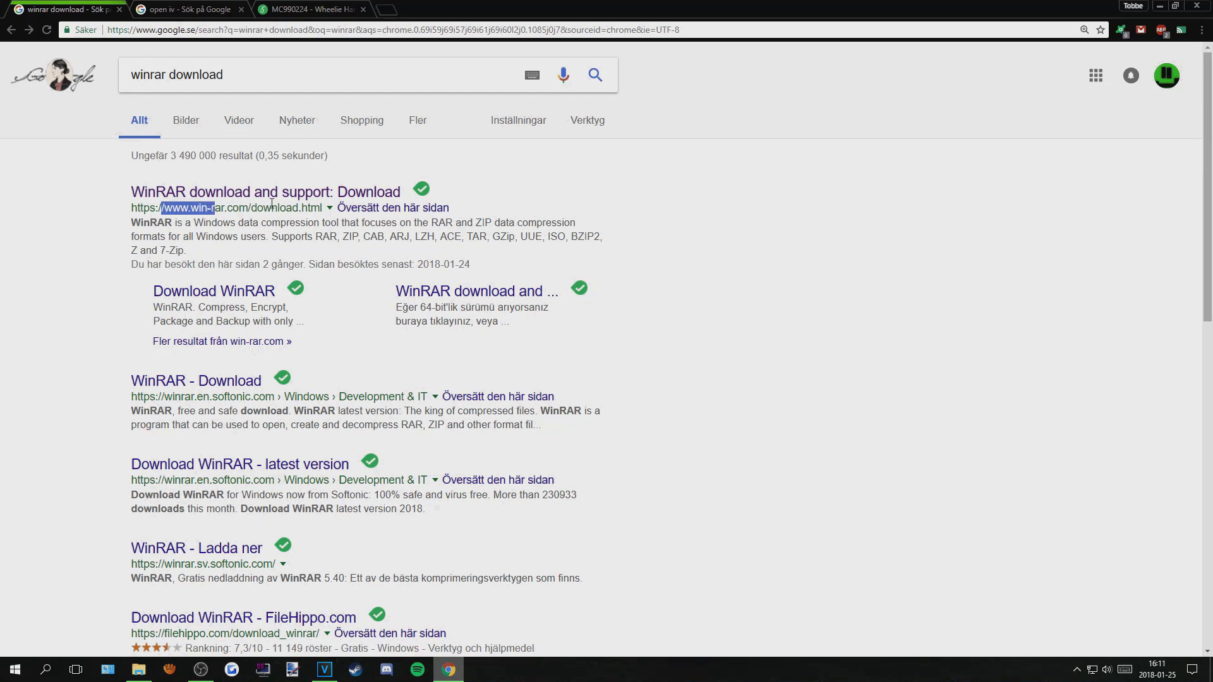
left_click(228, 193)
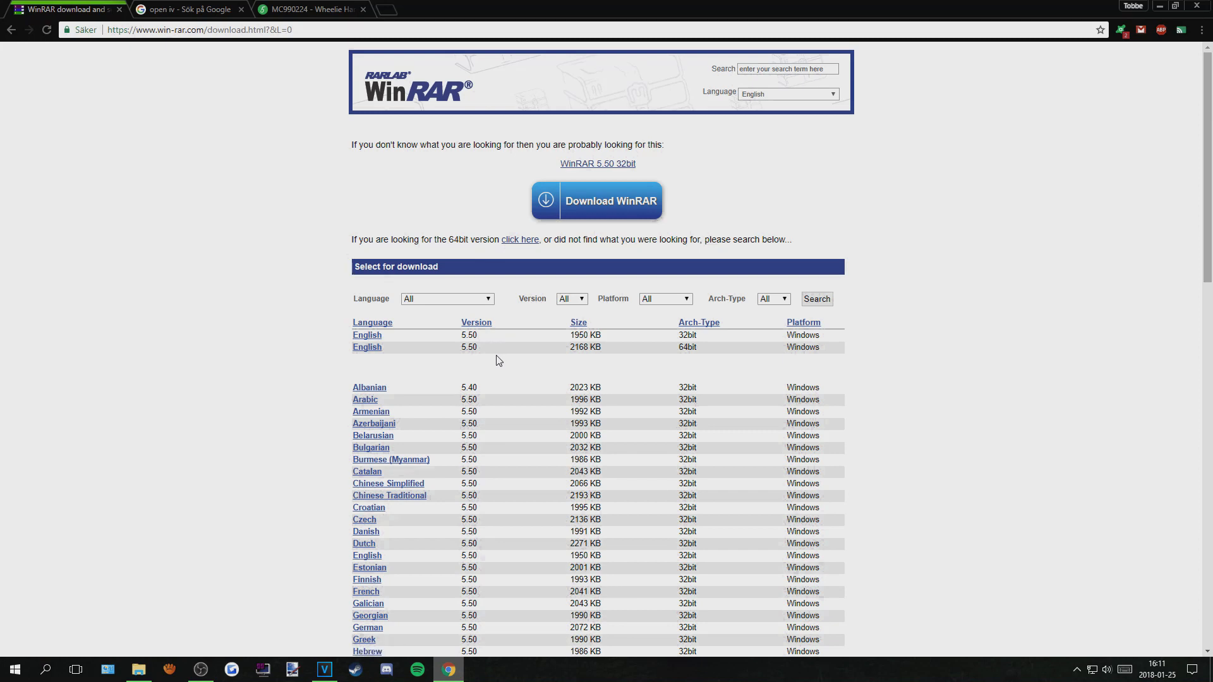
scroll(420, 347, "down", 10)
scroll(420, 347, "up", 10)
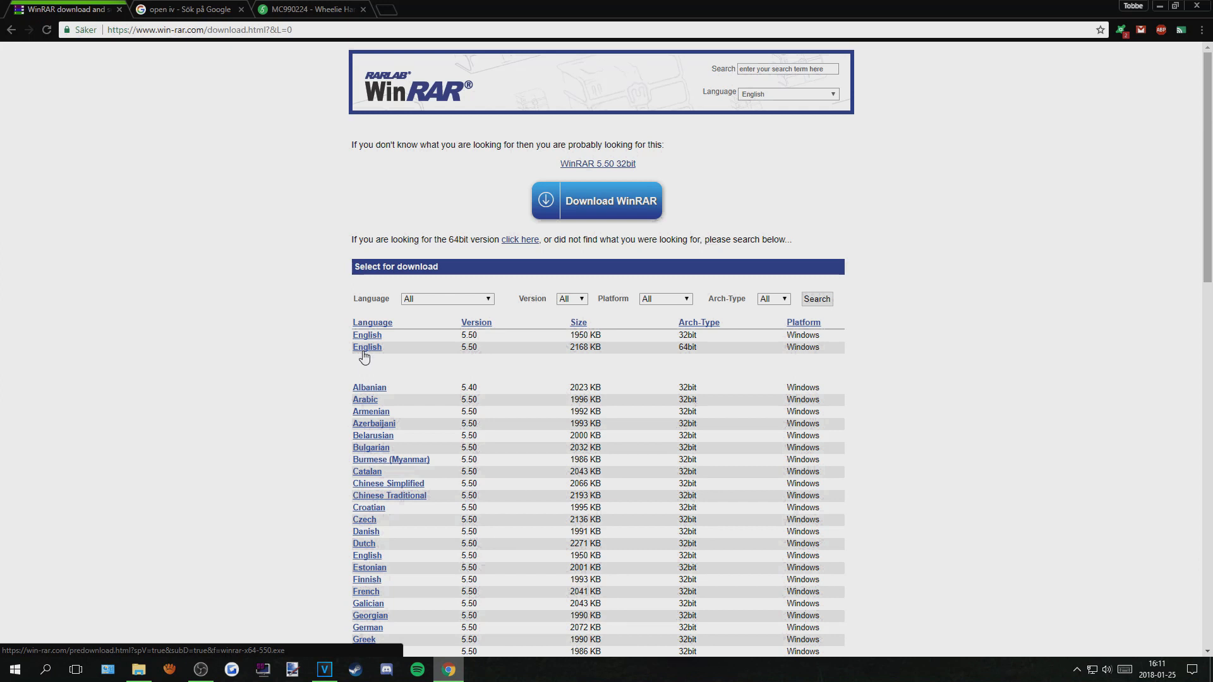
Step: Look up whether Windows is 32-bit or 64-bit in the System information under System och säkerhet in Kontrollpanelen
left_click_drag(698, 354, 669, 358)
left_click(707, 342)
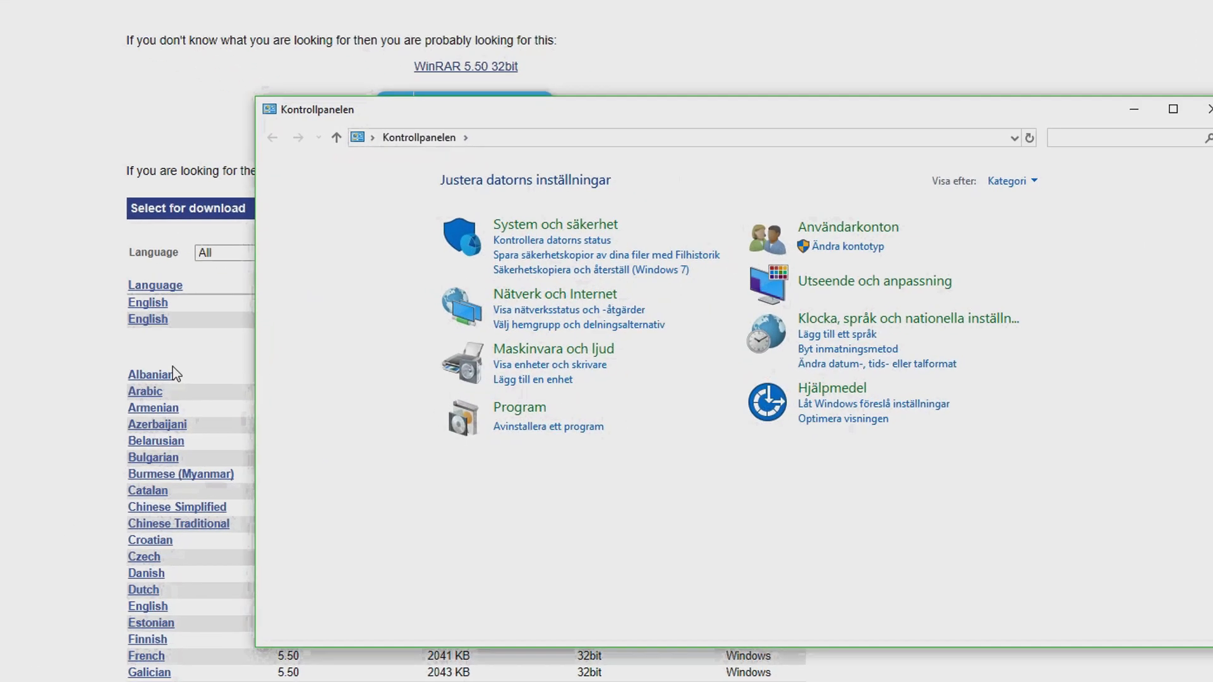
left_click(390, 158)
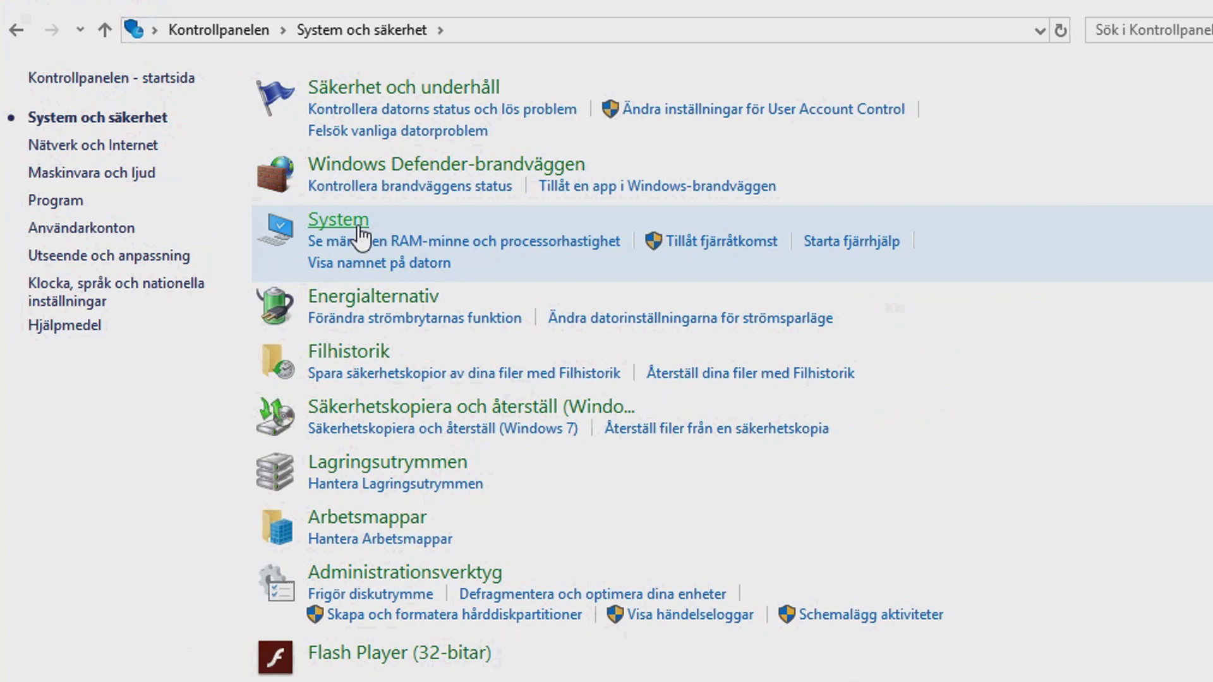
left_click(358, 225)
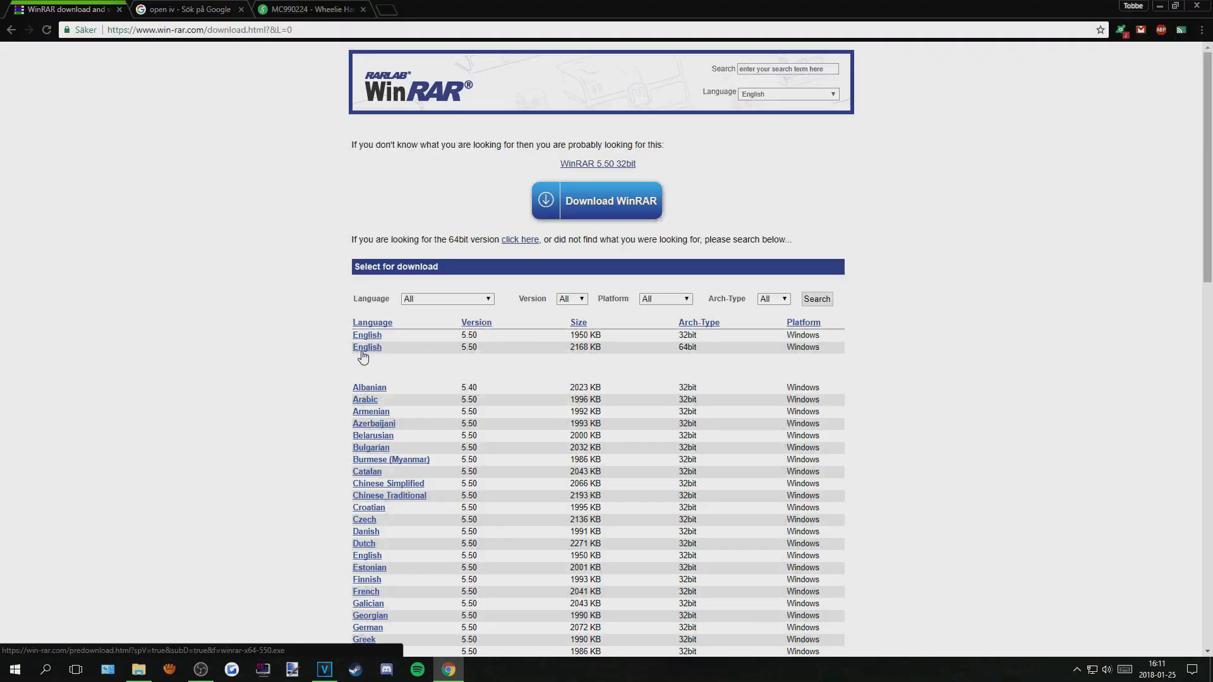
Step: Download the English 64-bit WinRAR 5.50 installer and save it in Hämtade filer as winrar-x64-550 (1).exe
left_click(362, 351)
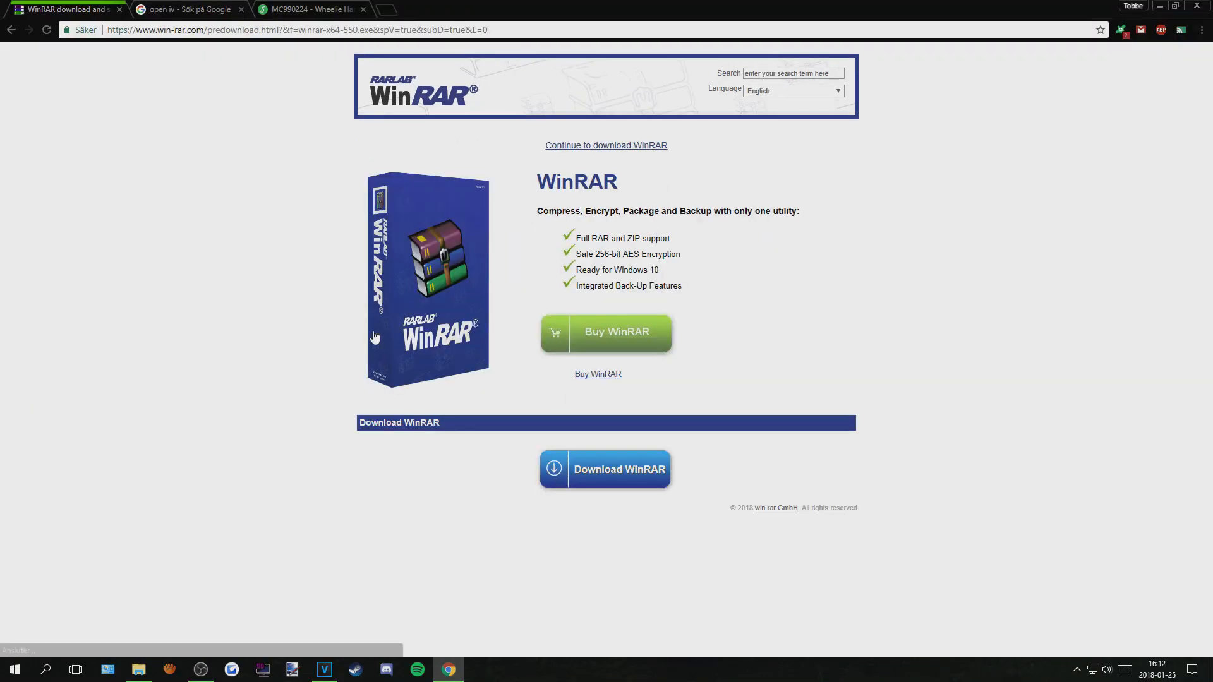
left_click(616, 147)
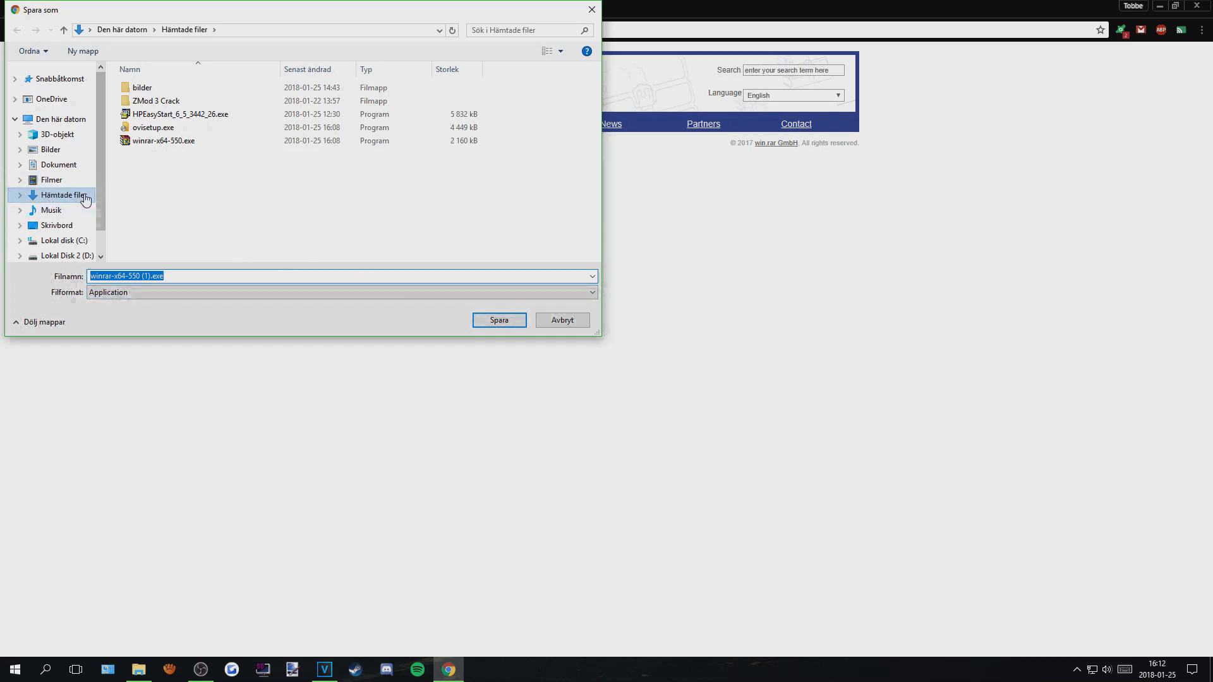
left_click(500, 320)
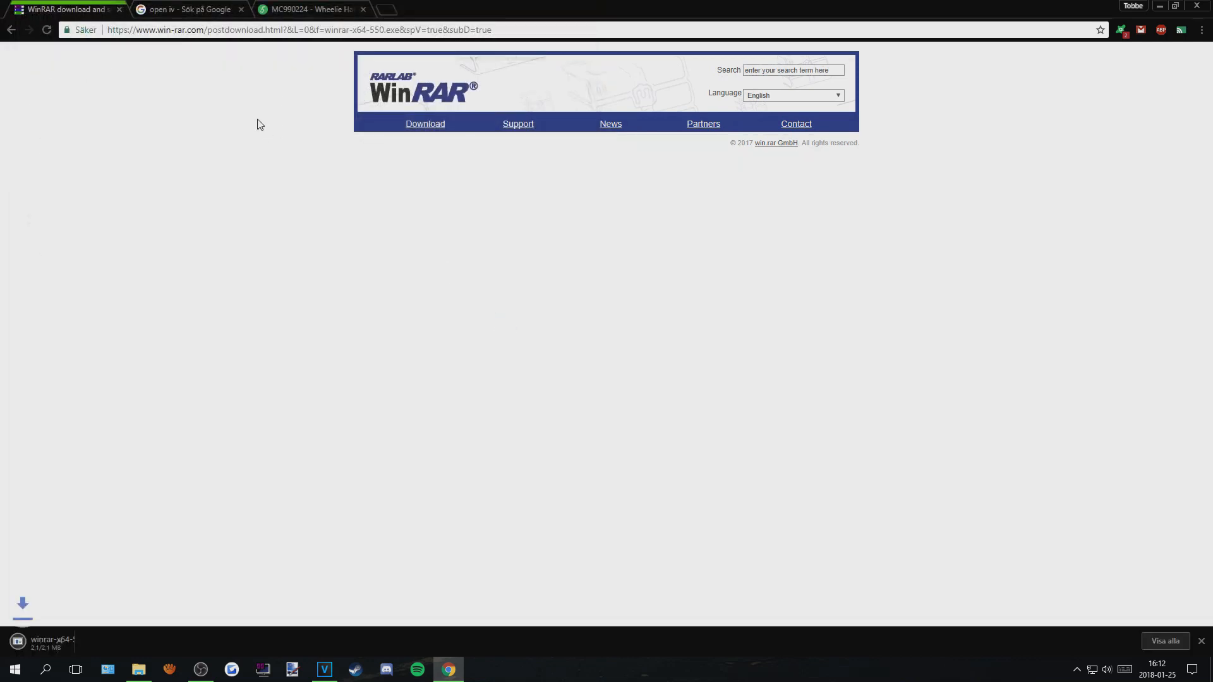
Step: Open the OpenIV website from the open iv search results and save the OpenIV 2.9.2 installer as ovisetup (1).exe
key("ctrl+Tab")
left_click_drag(197, 75, 110, 84)
left_click(87, 235)
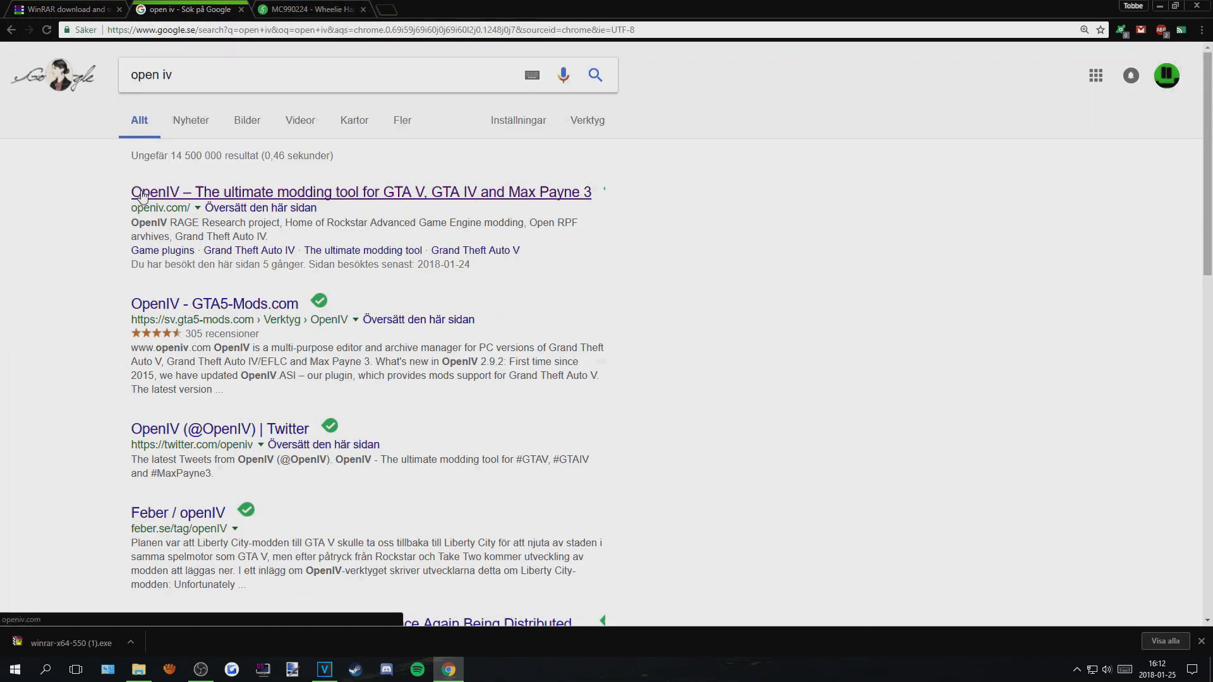
left_click(203, 197)
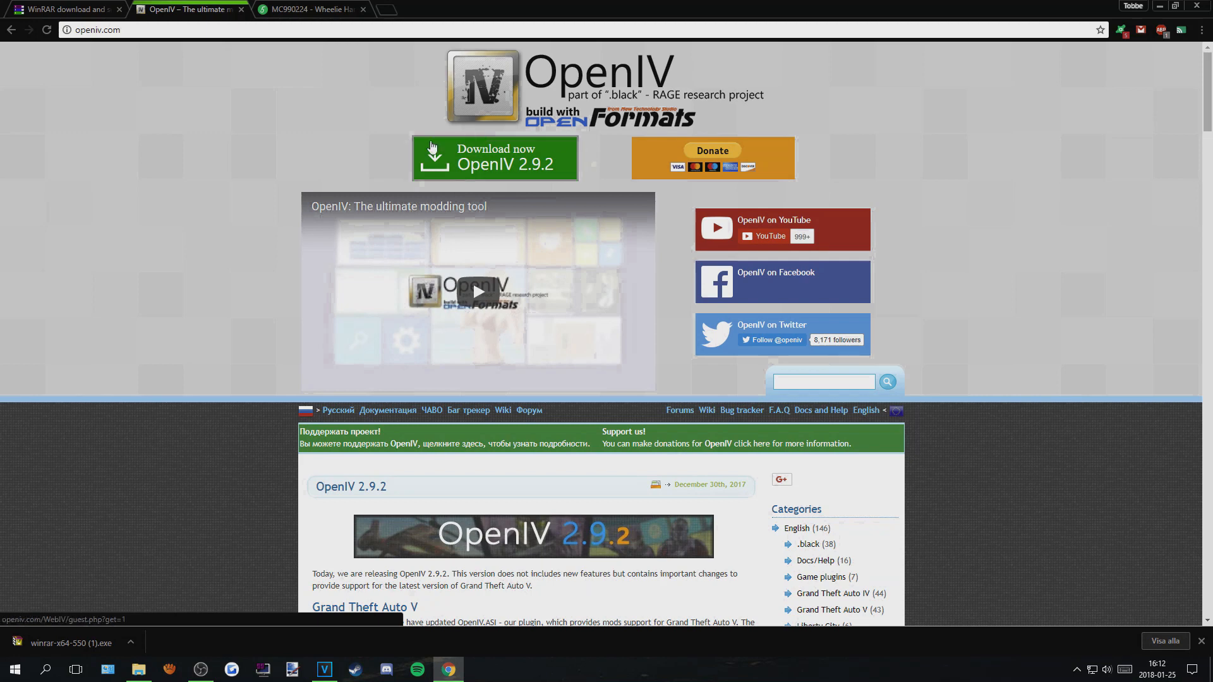
left_click(510, 164)
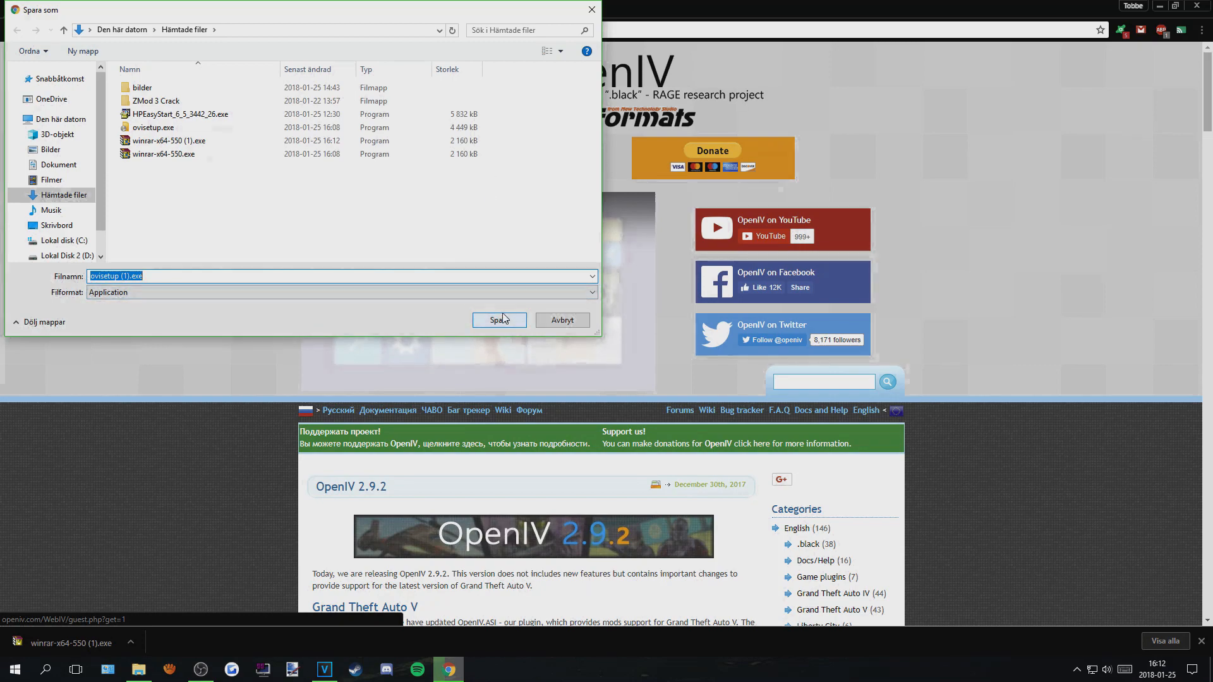
left_click(501, 321)
Step: Download the Wheelie Handling Mod from its already open GTA5-Mods page
key("ctrl+Tab")
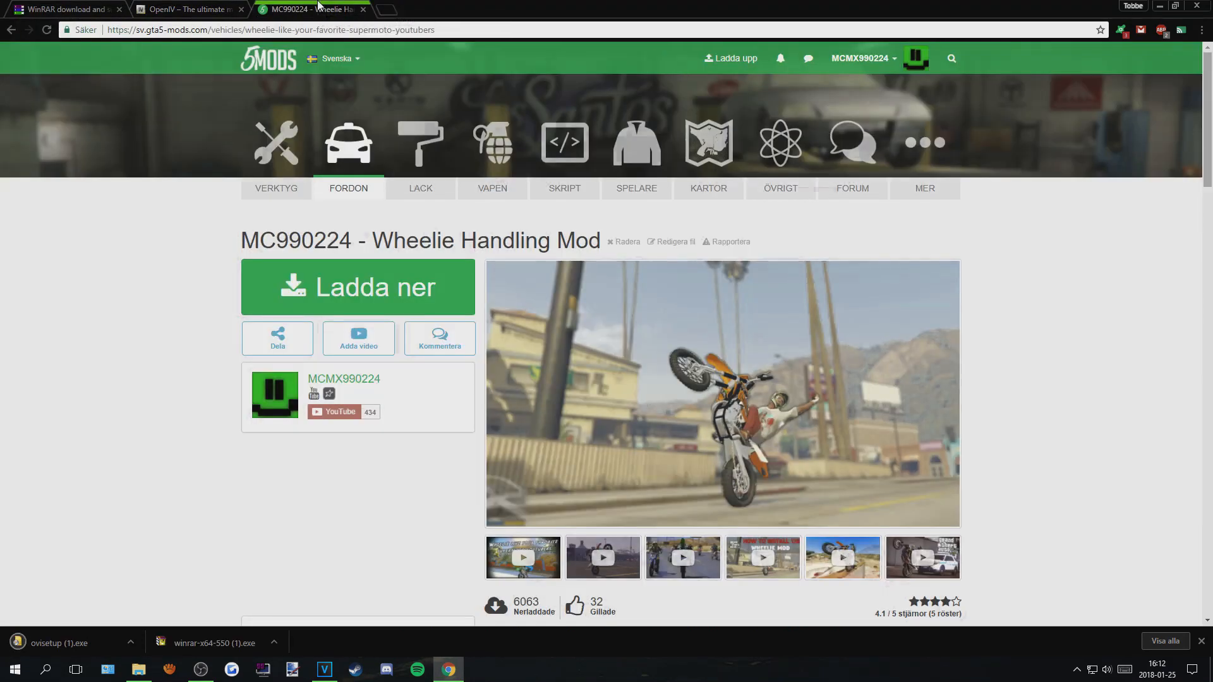
scroll(709, 228, "down", 2)
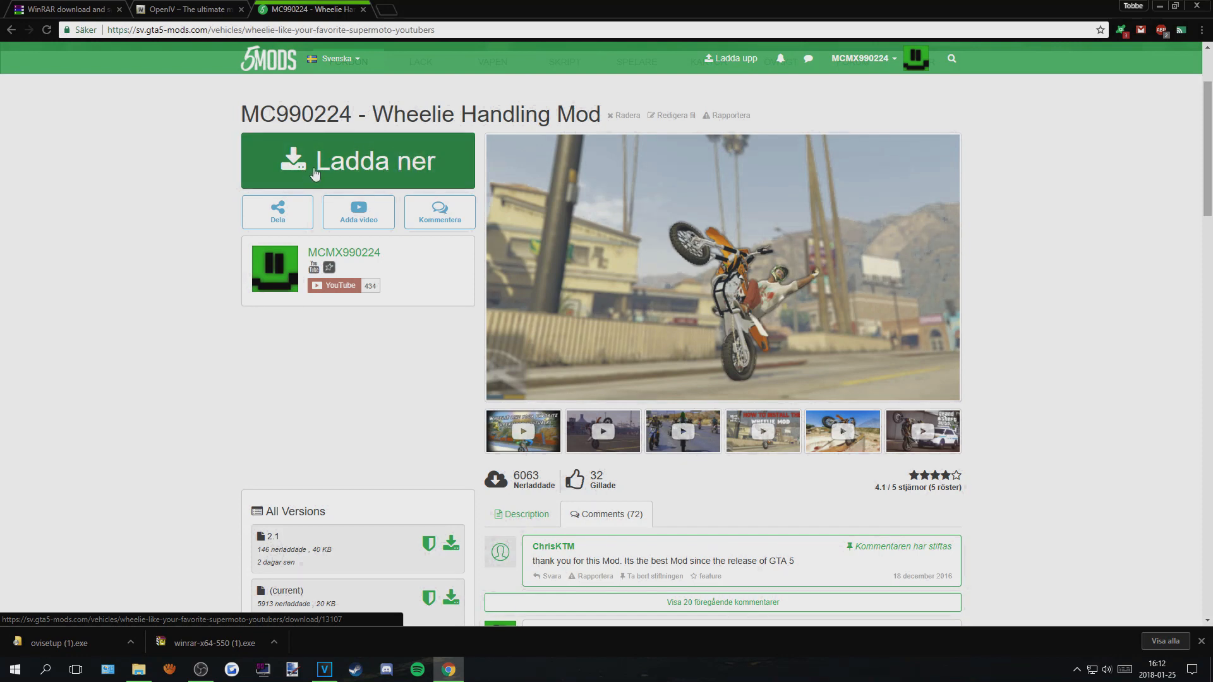
left_click(329, 154)
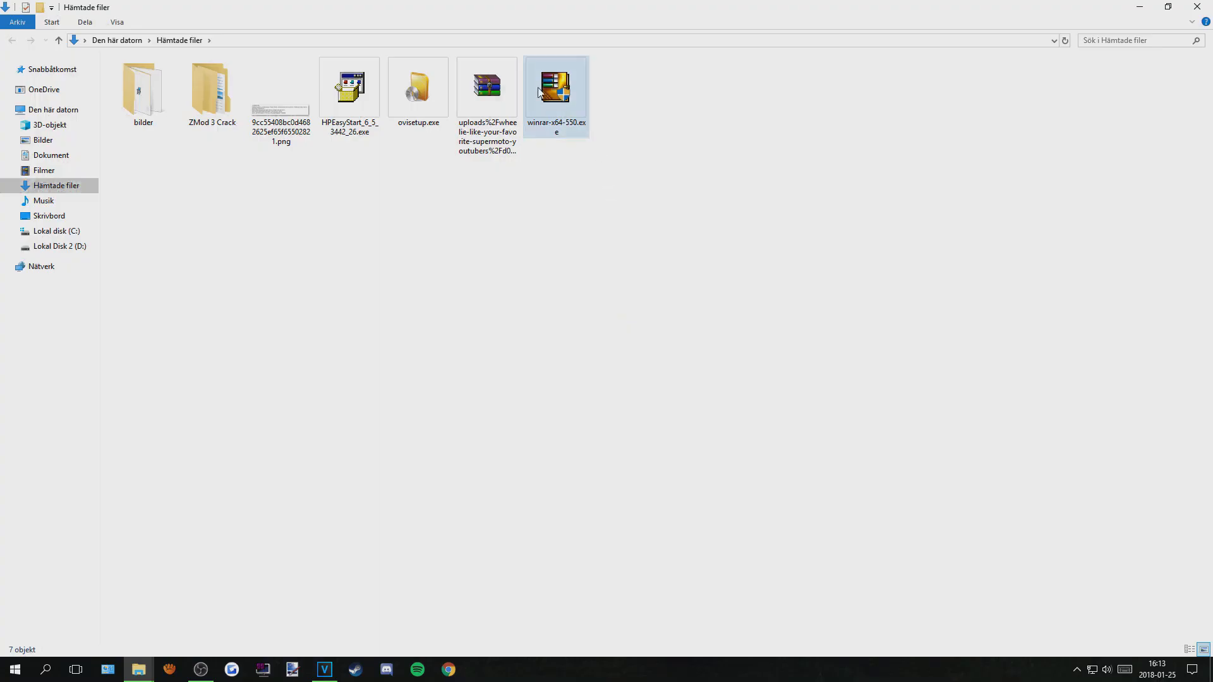
Step: Run winrar-x64-550.exe from Hämtade filer in File Explorer and install WinRAR to C:\Program Files\WinRAR with the default file associations
left_click(567, 100)
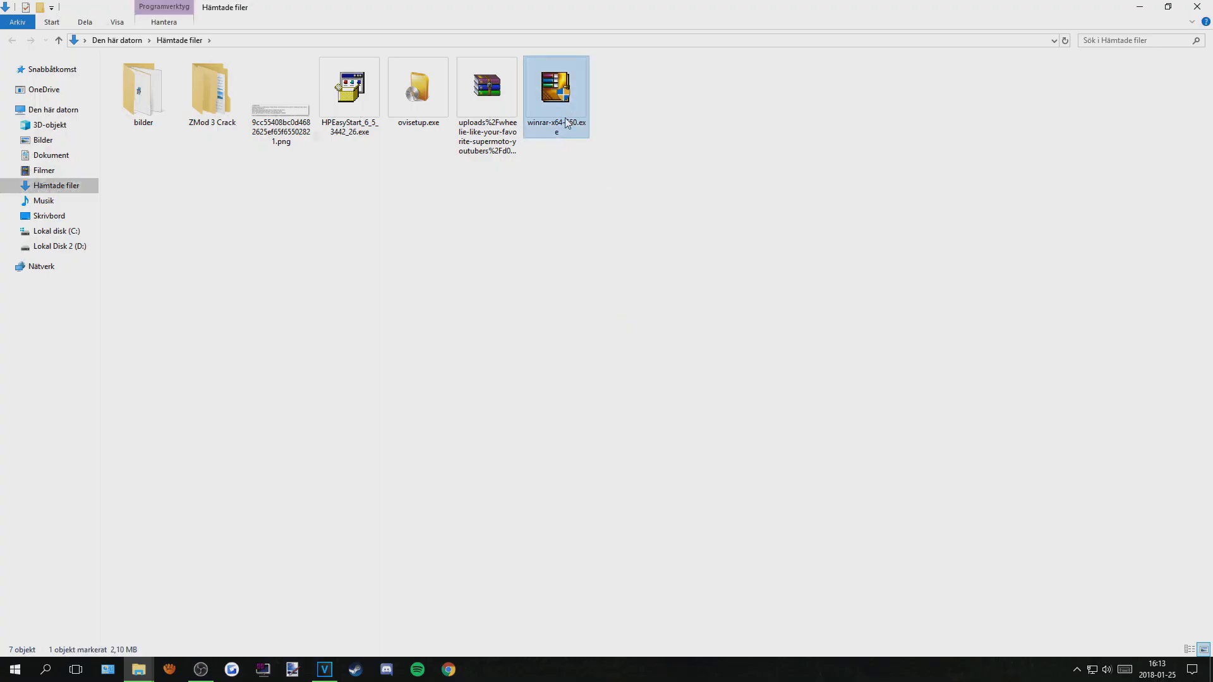
double_click(567, 122)
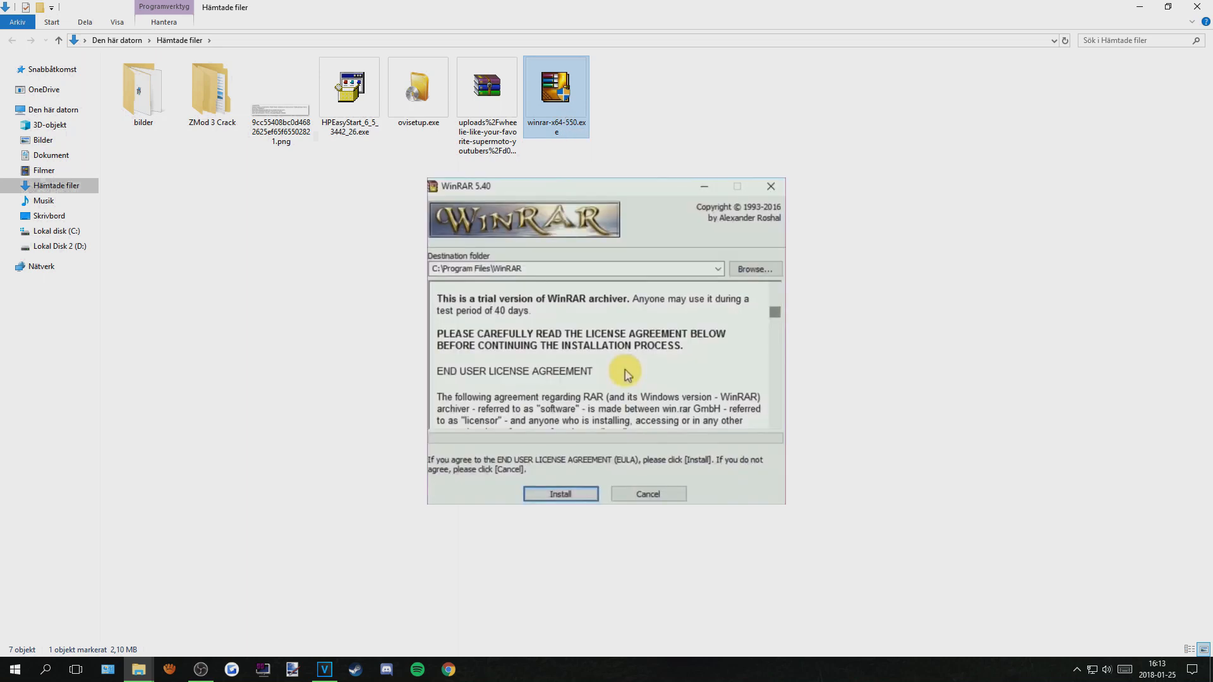
left_click(559, 494)
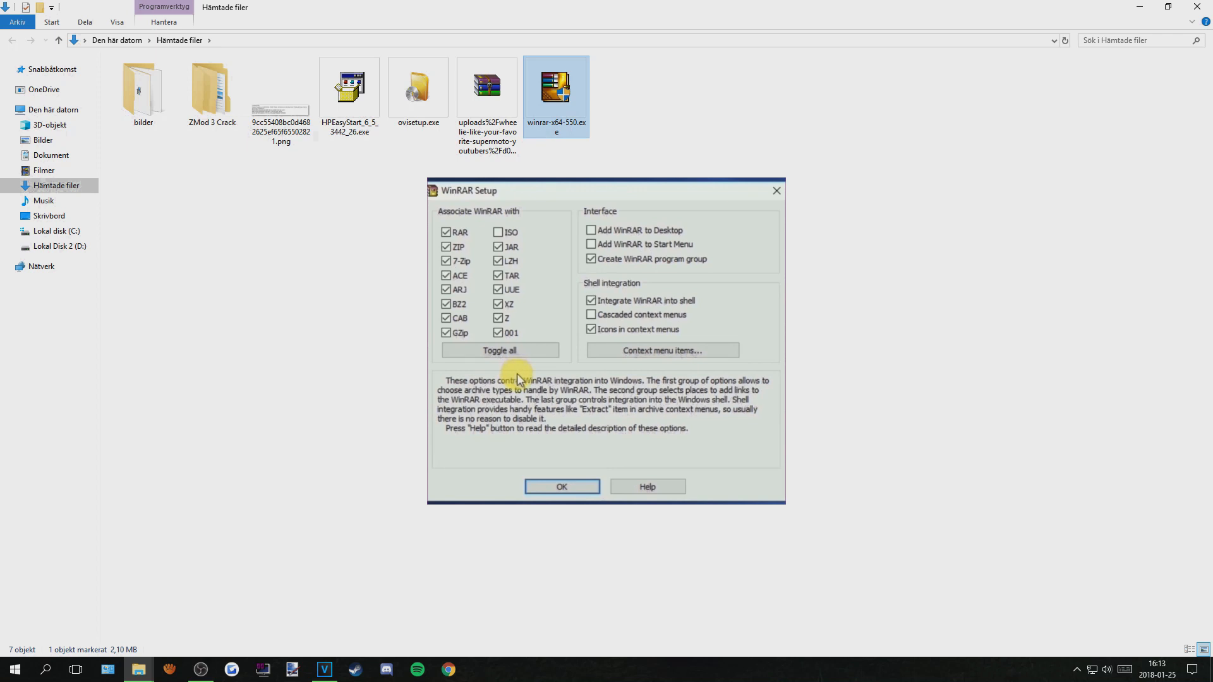
left_click(564, 488)
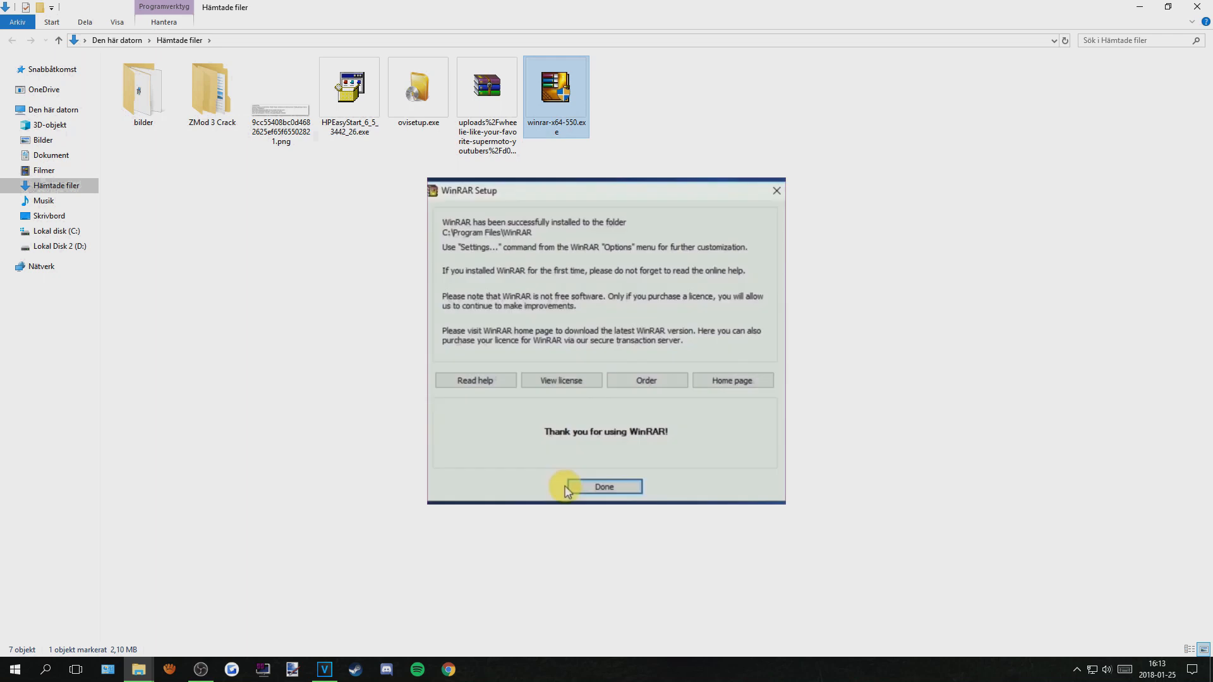
left_click(601, 487)
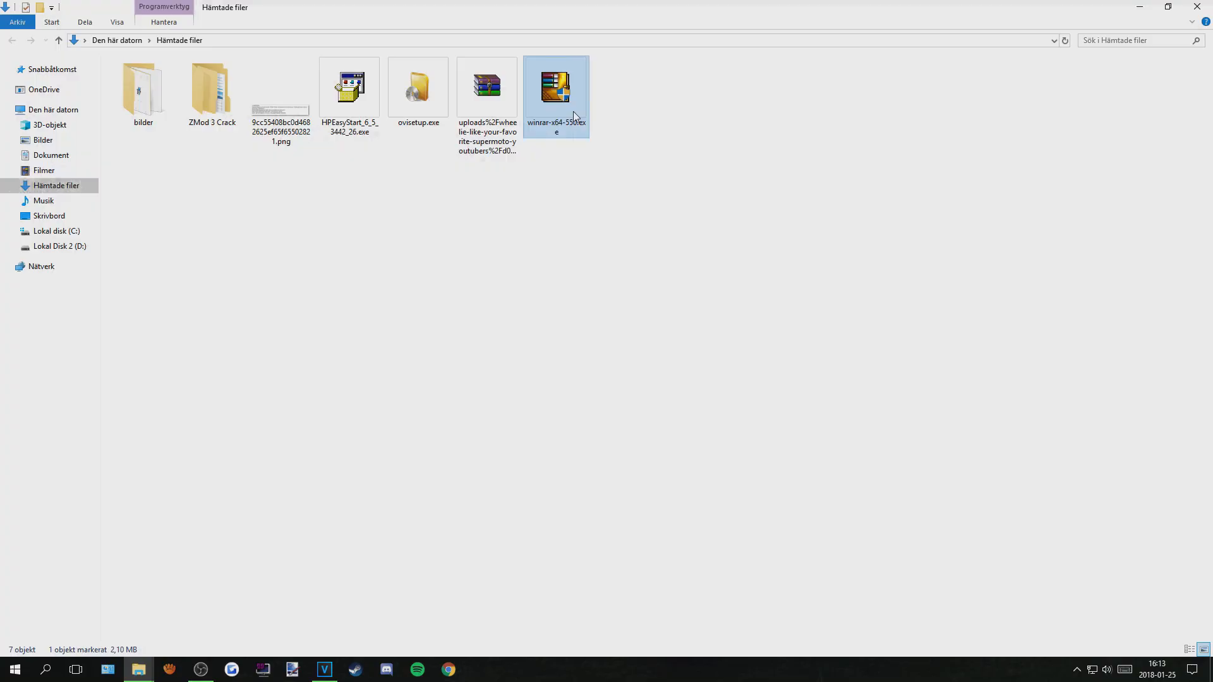
Step: Install OpenIV on this computer from ovisetup.exe in English, accepting the license terms and creating a desktop icon
double_click(425, 108)
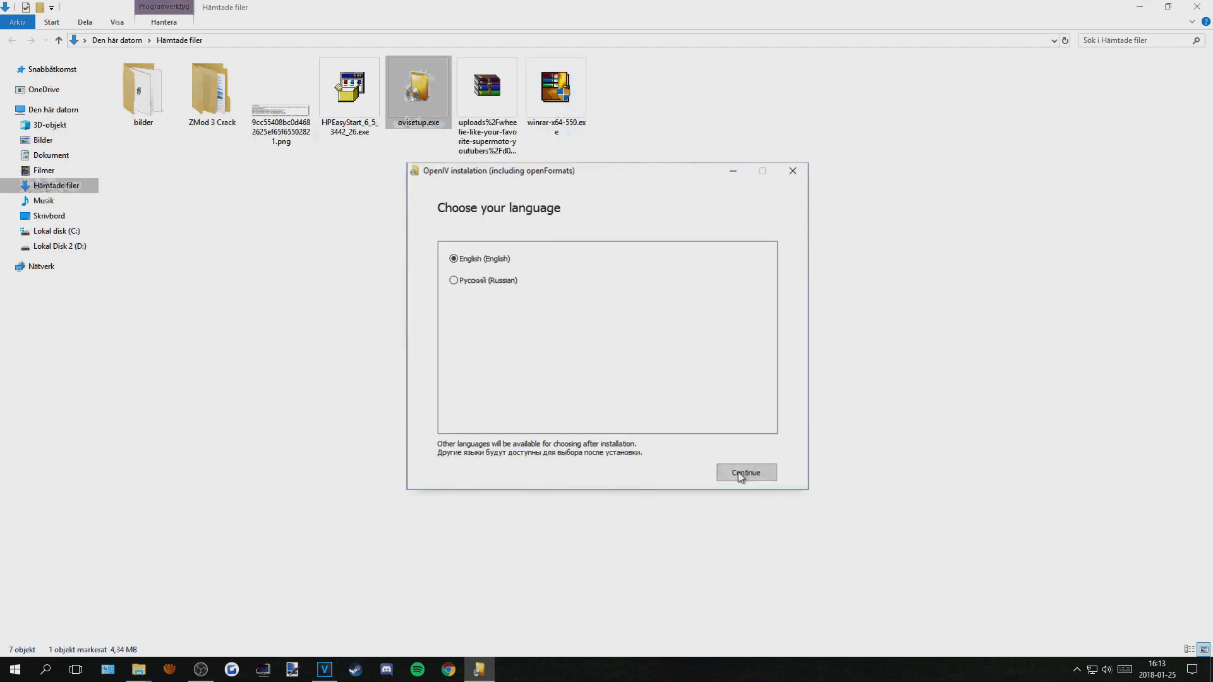
left_click(757, 475)
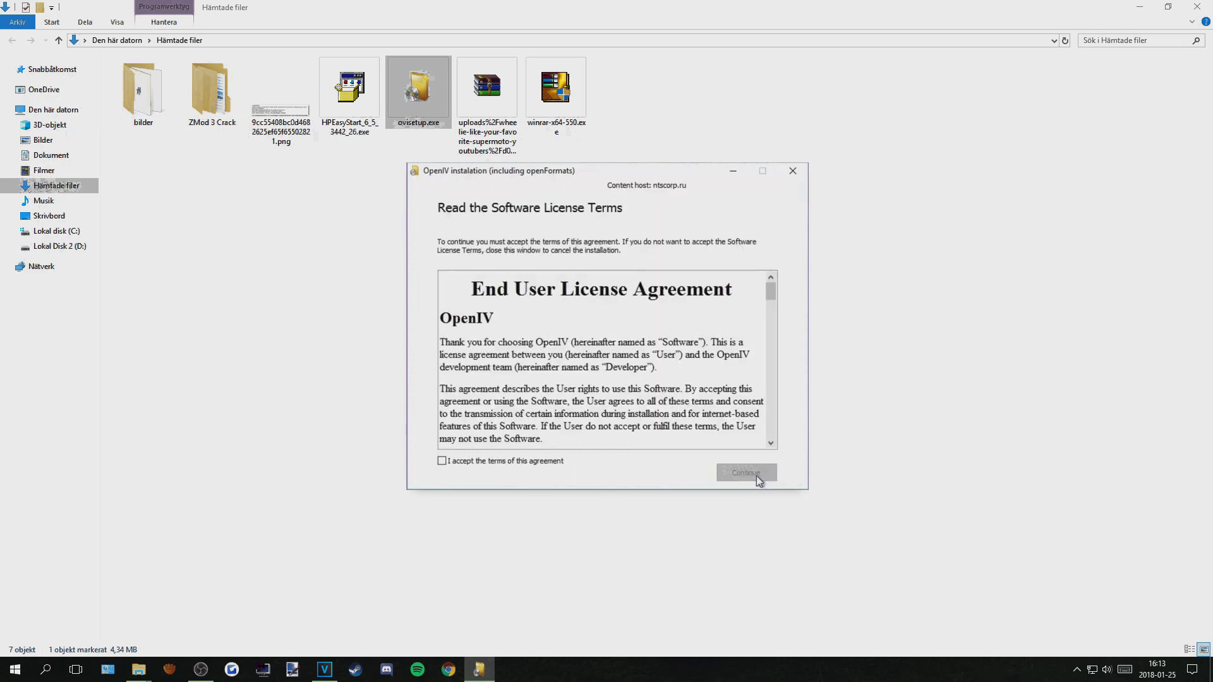
left_click(528, 464)
scroll(770, 309, "down", 15)
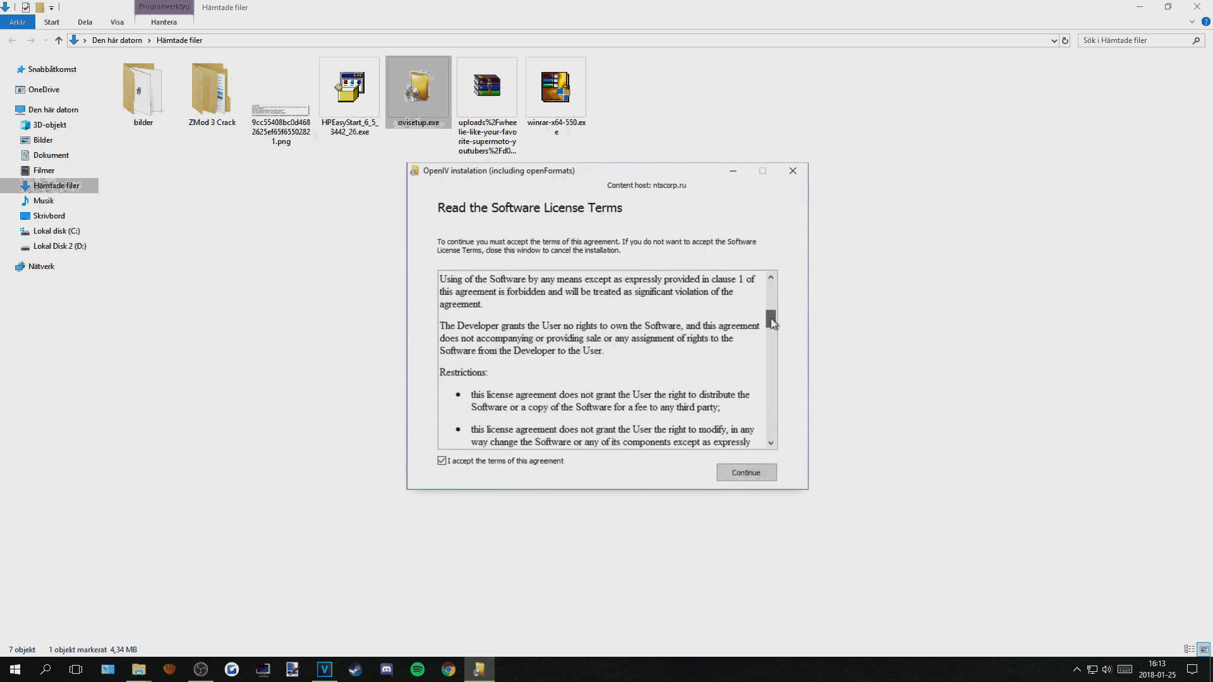
left_click(739, 475)
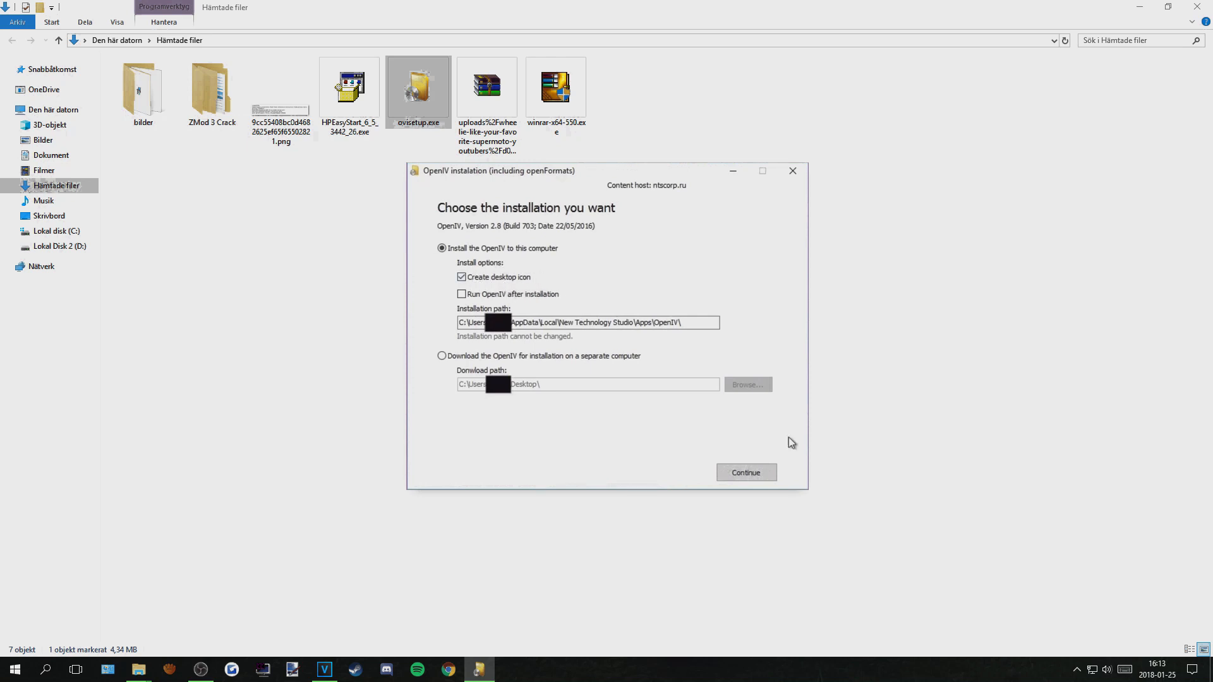
left_click(746, 474)
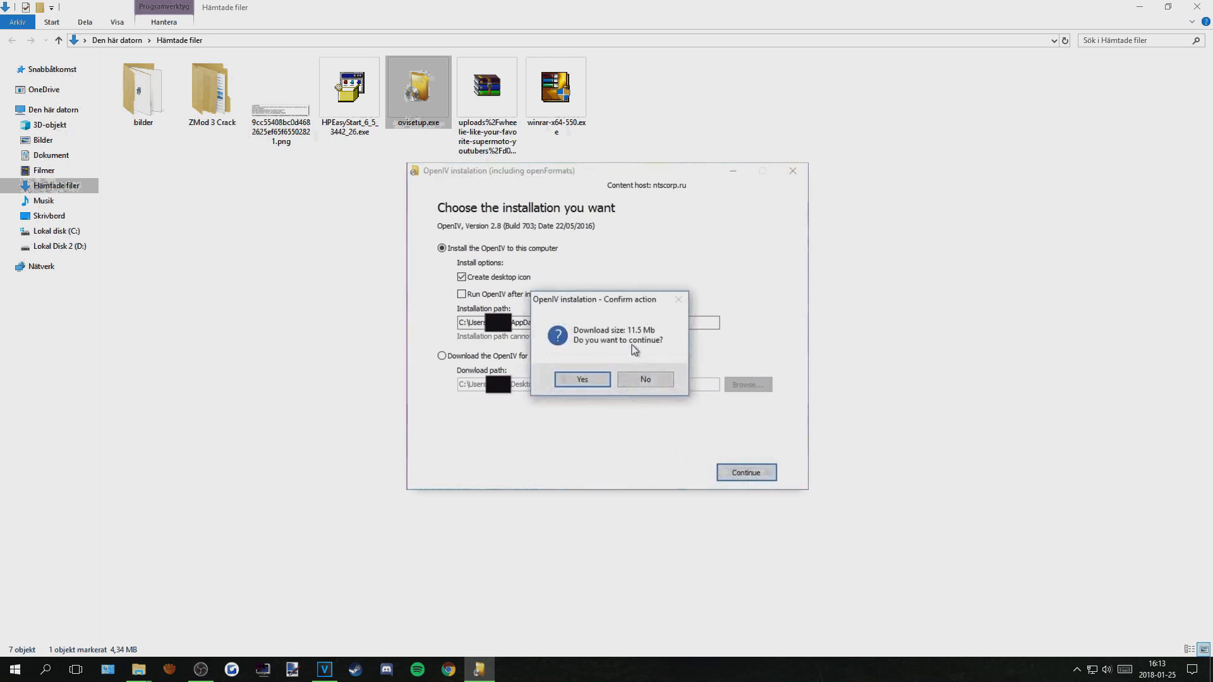
left_click(583, 382)
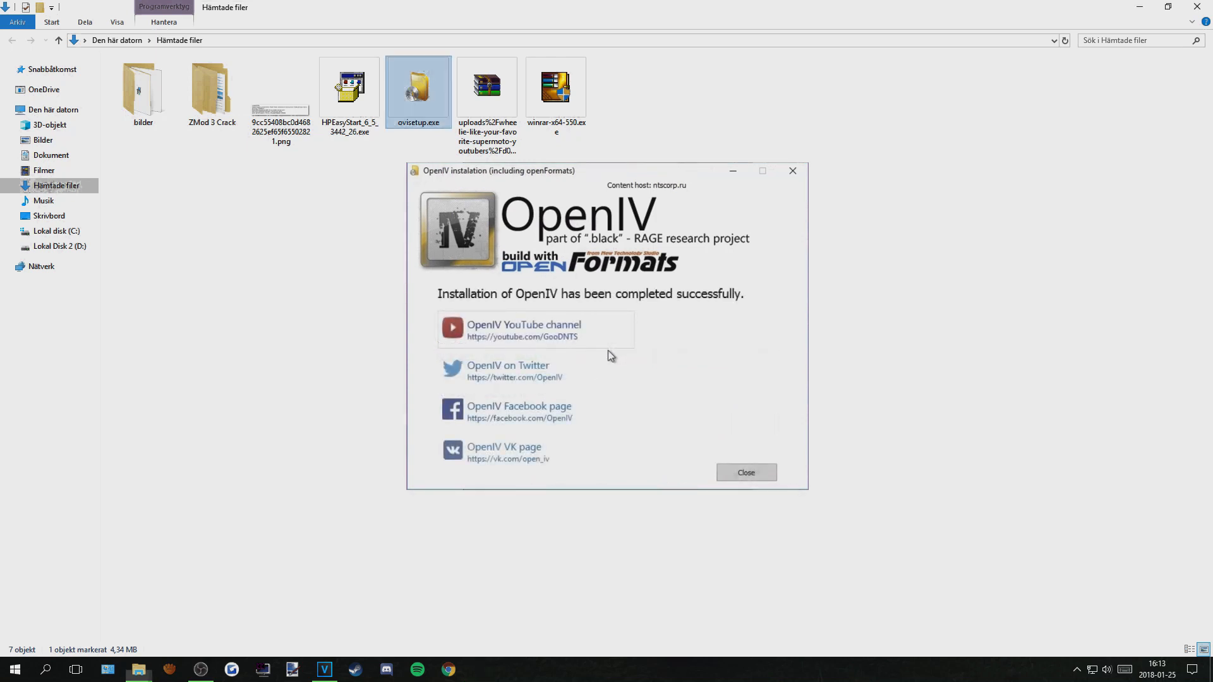
left_click(746, 473)
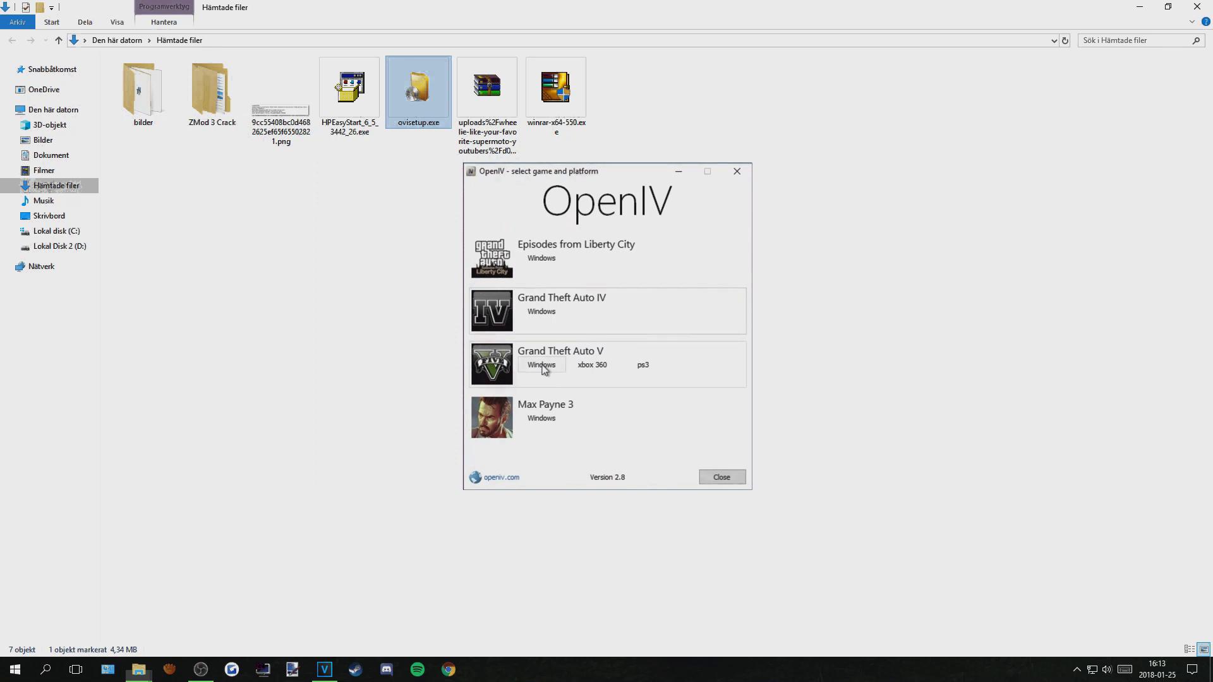
Step: Set up OpenIV for Grand Theft Auto V on Windows with the game location F:\Program Files\Rockstar Games\Grand Theft Auto V\
left_click(542, 366)
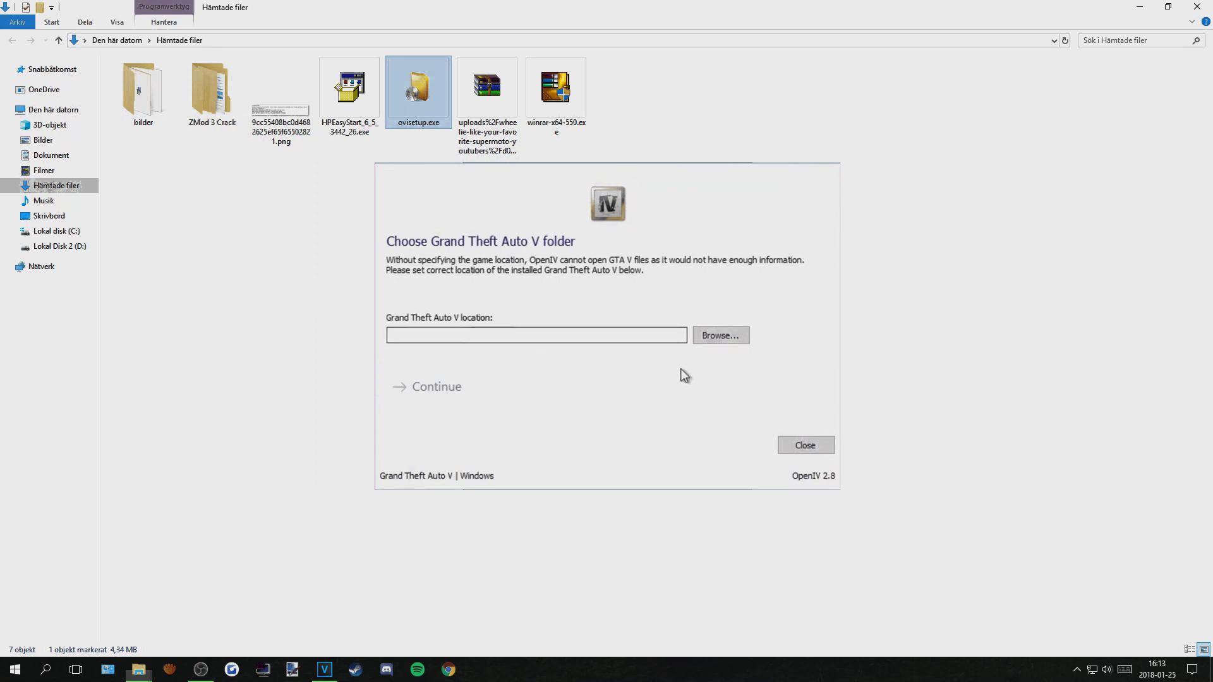
left_click(722, 336)
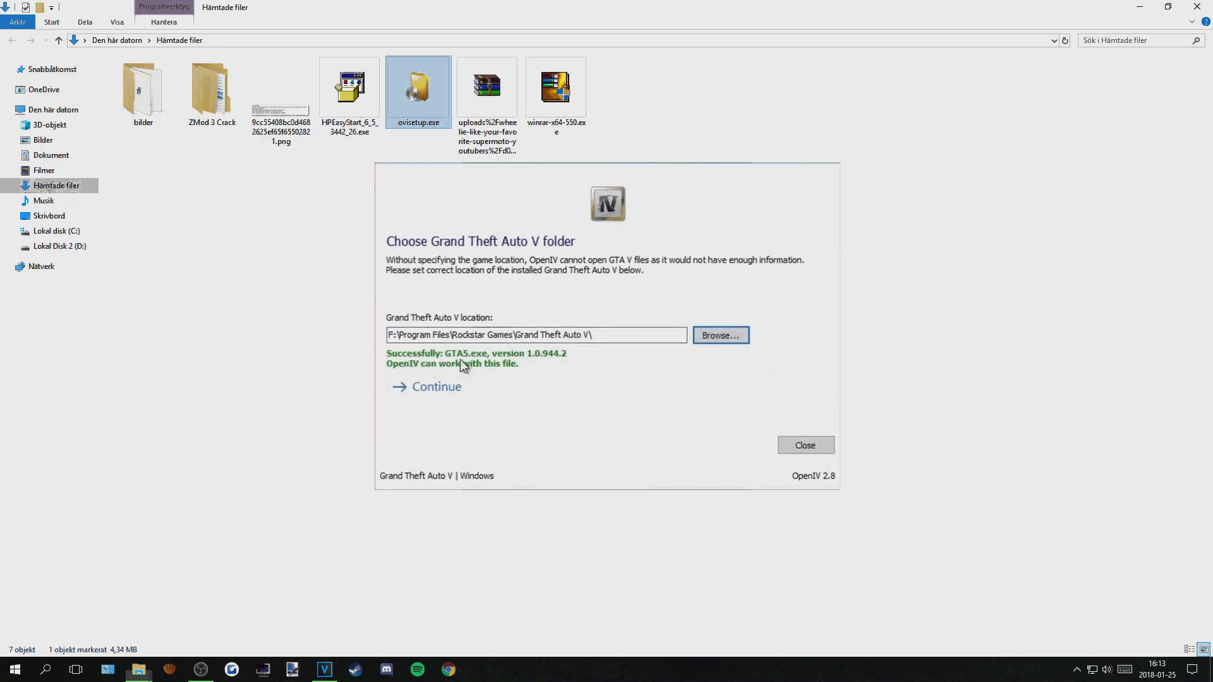
left_click(443, 389)
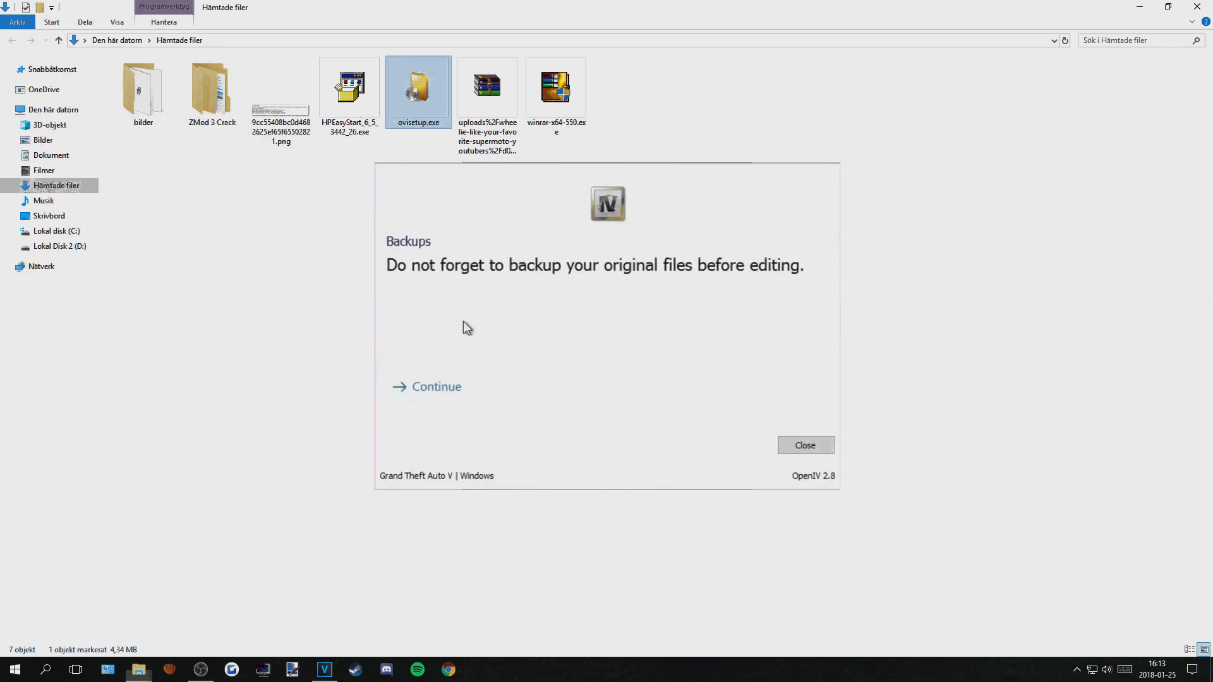
left_click(446, 387)
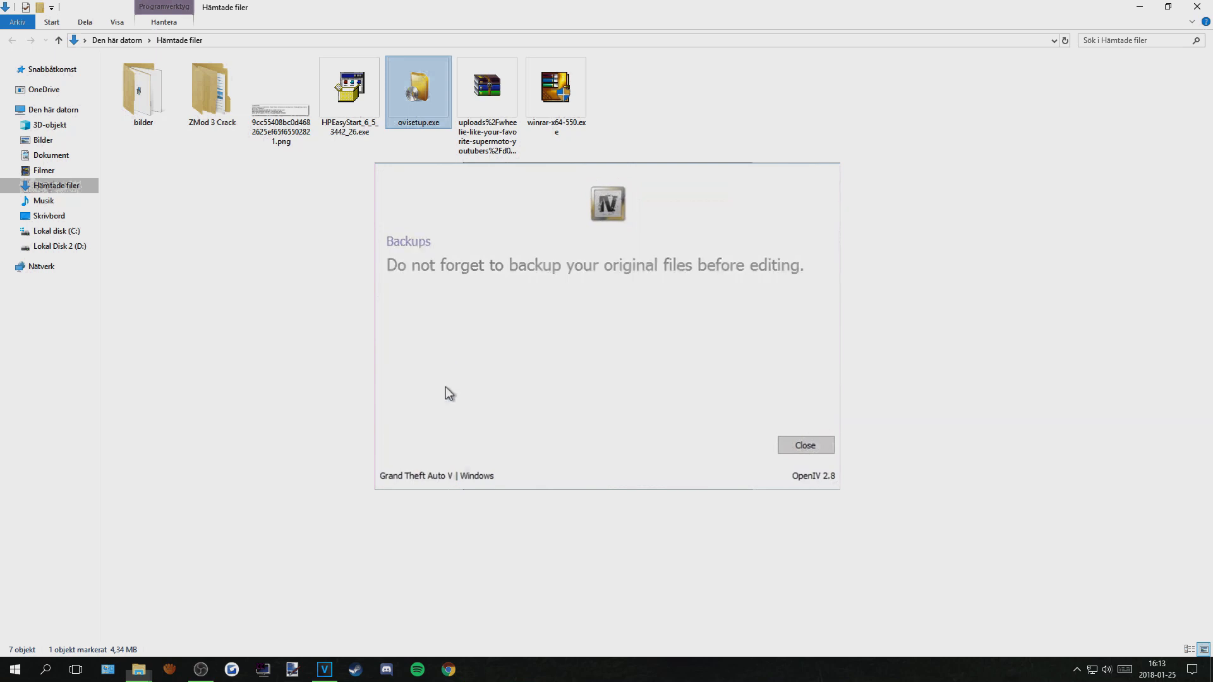
left_click(442, 389)
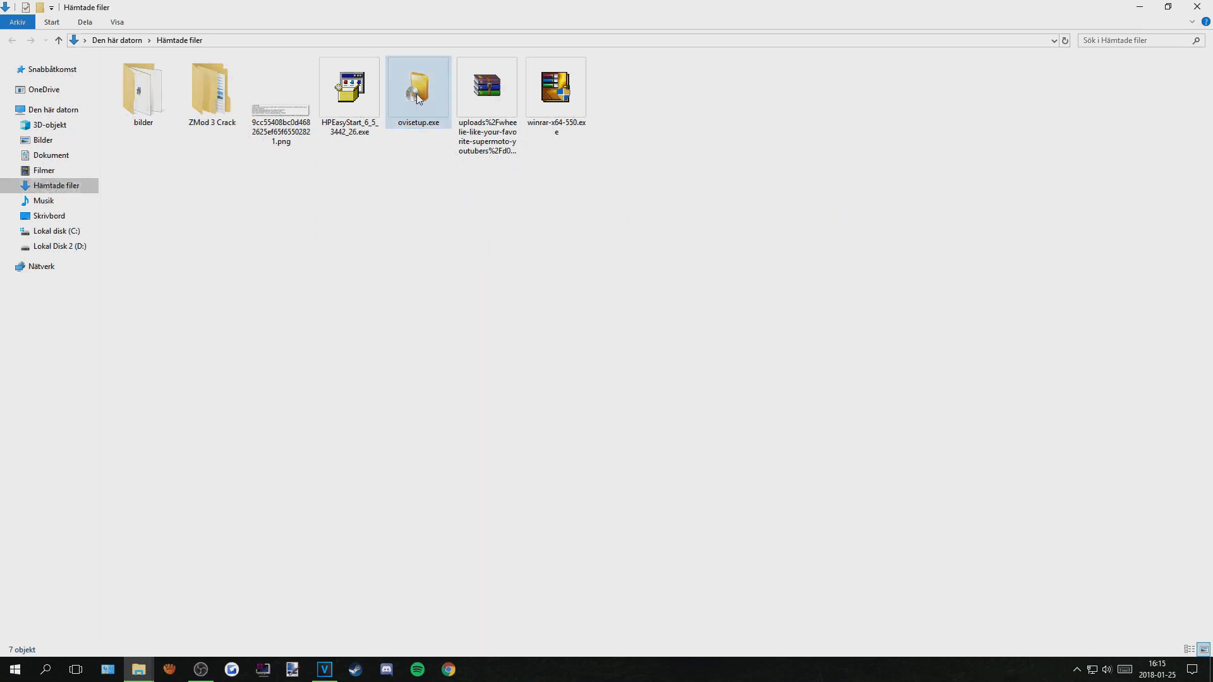
Step: Move the installers ovisetup.exe and winrar-x64-550.exe from Hämtade filer to the recycle bin
left_click(417, 94)
left_click(556, 92, "ctrl")
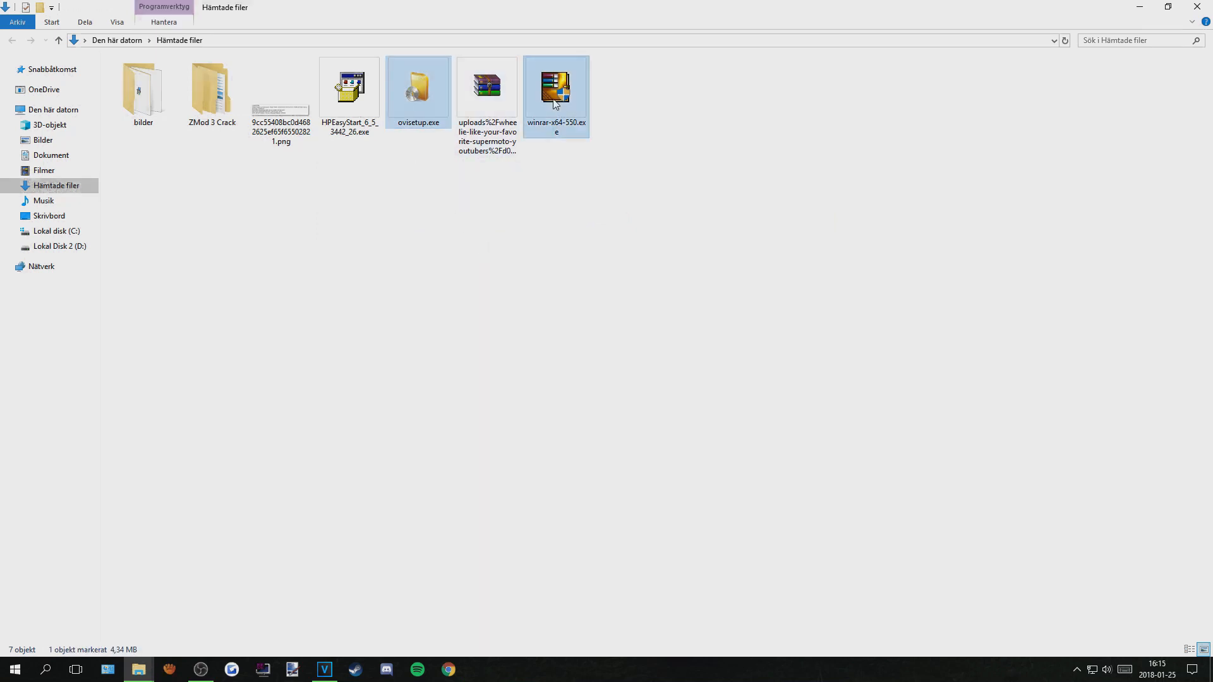
key("Delete")
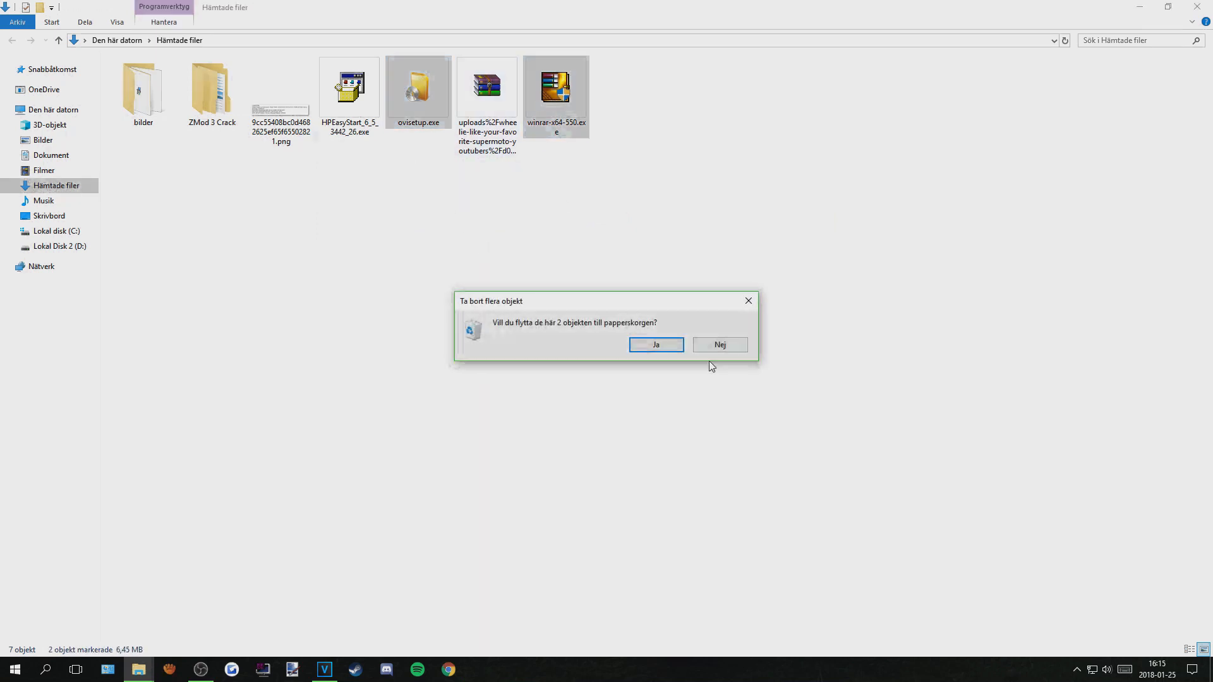
left_click(655, 343)
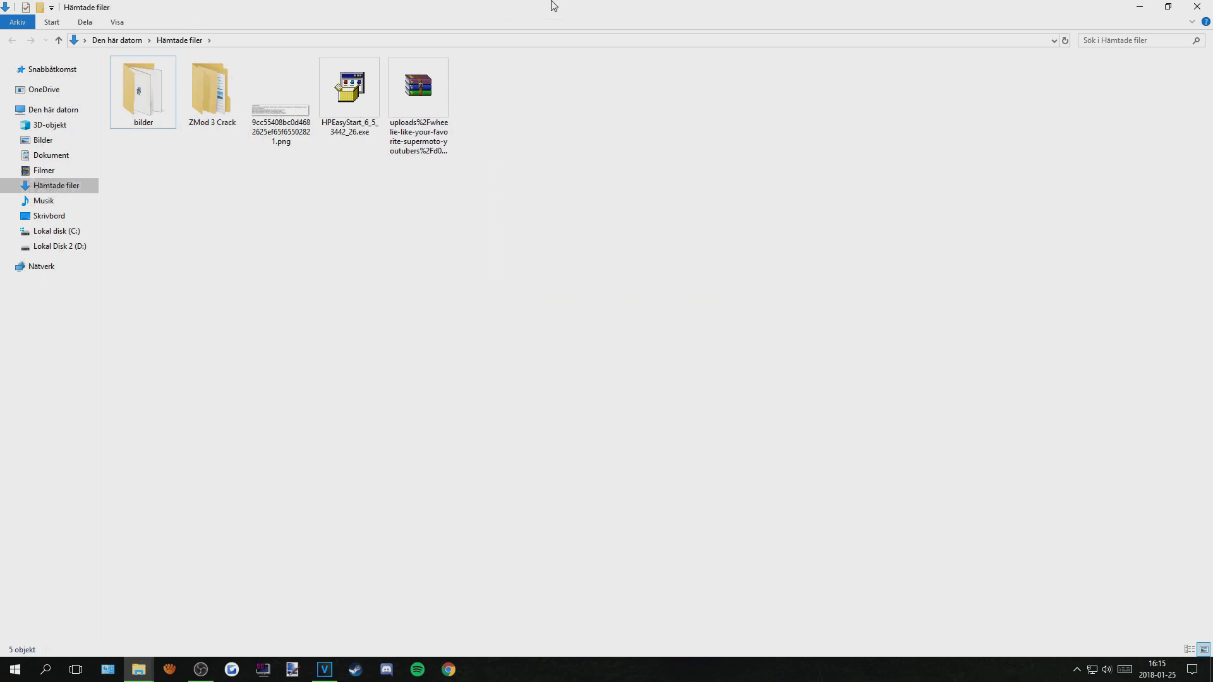
Step: Place the downloaded wheelie mod archive in a free spot on the desktop
left_click_drag(551, 6, 515, 130)
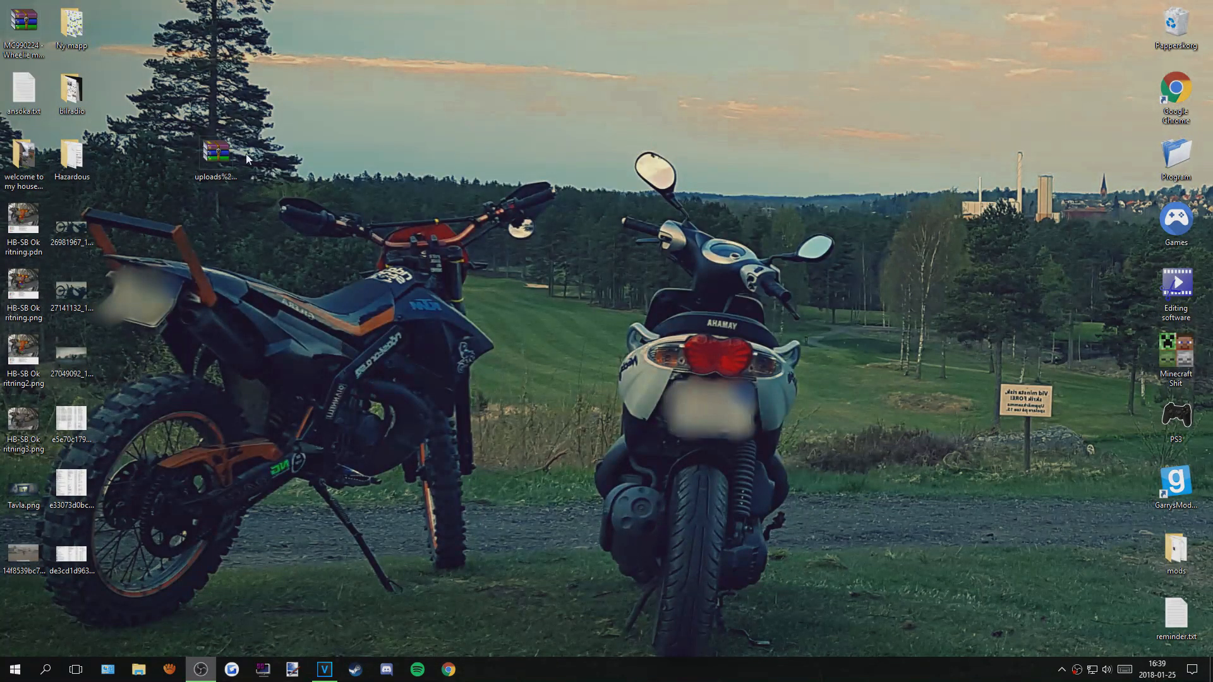
left_click_drag(221, 154, 381, 66)
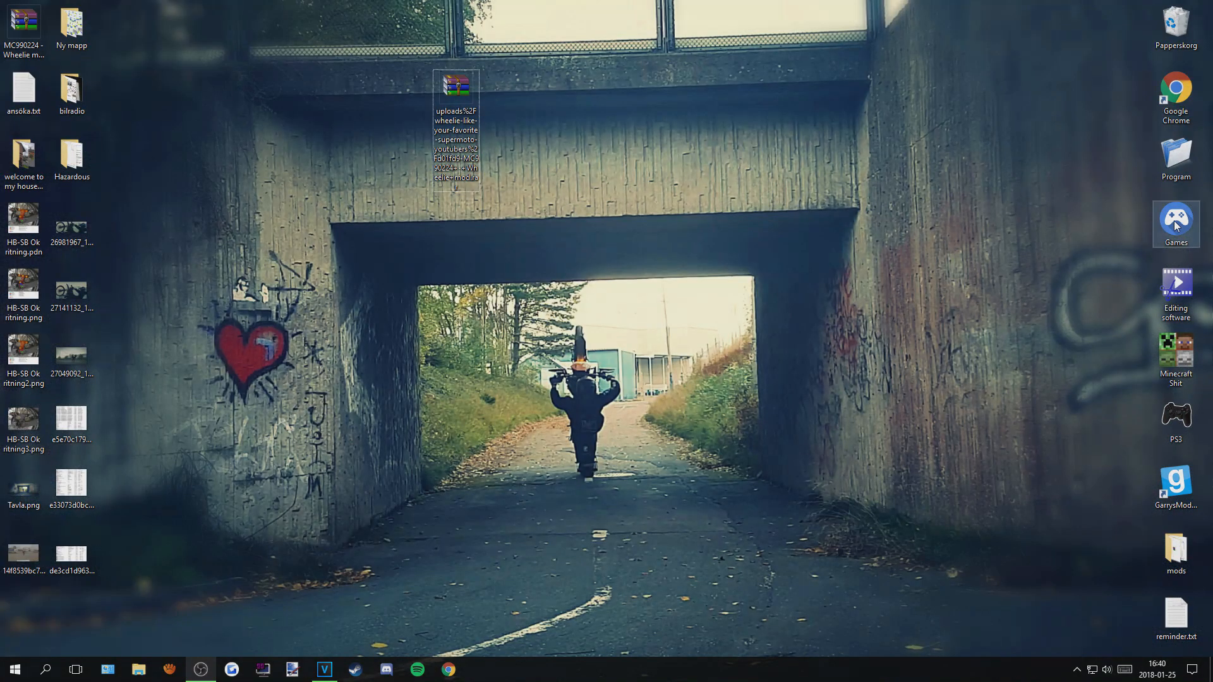
Step: Launch OpenIV from the GTA V Mapp folder in Games and load Grand Theft Auto V for Windows
left_click(1175, 225)
double_click(1175, 224)
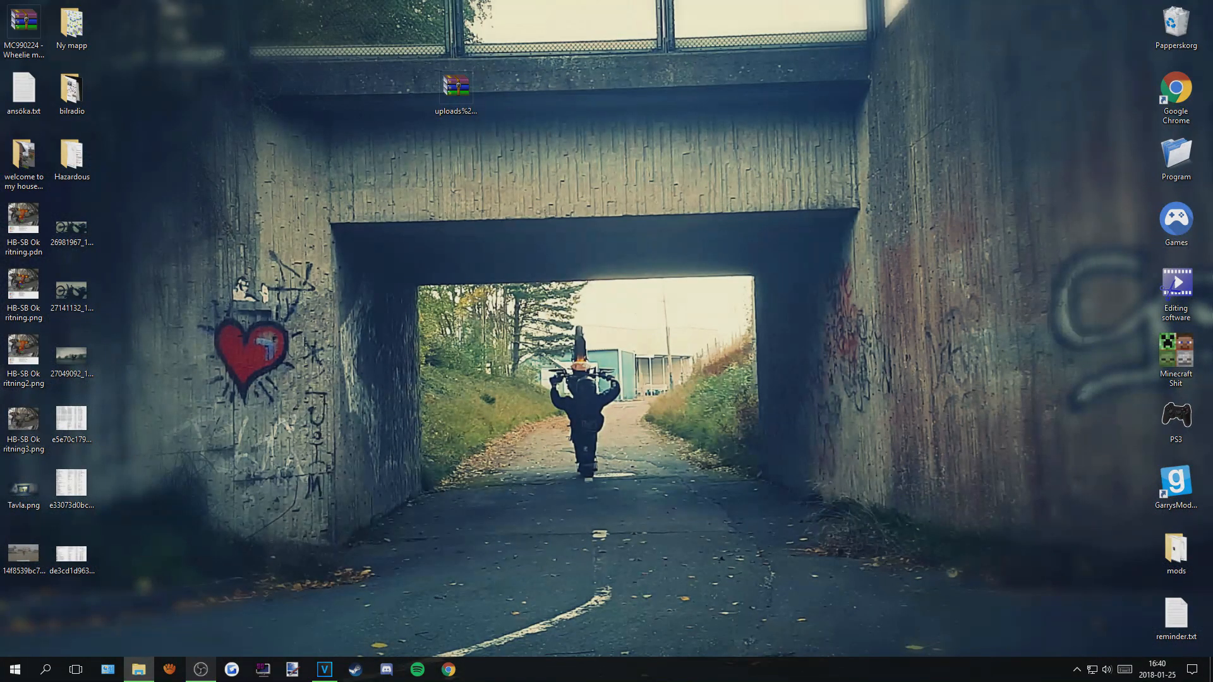
double_click(616, 244)
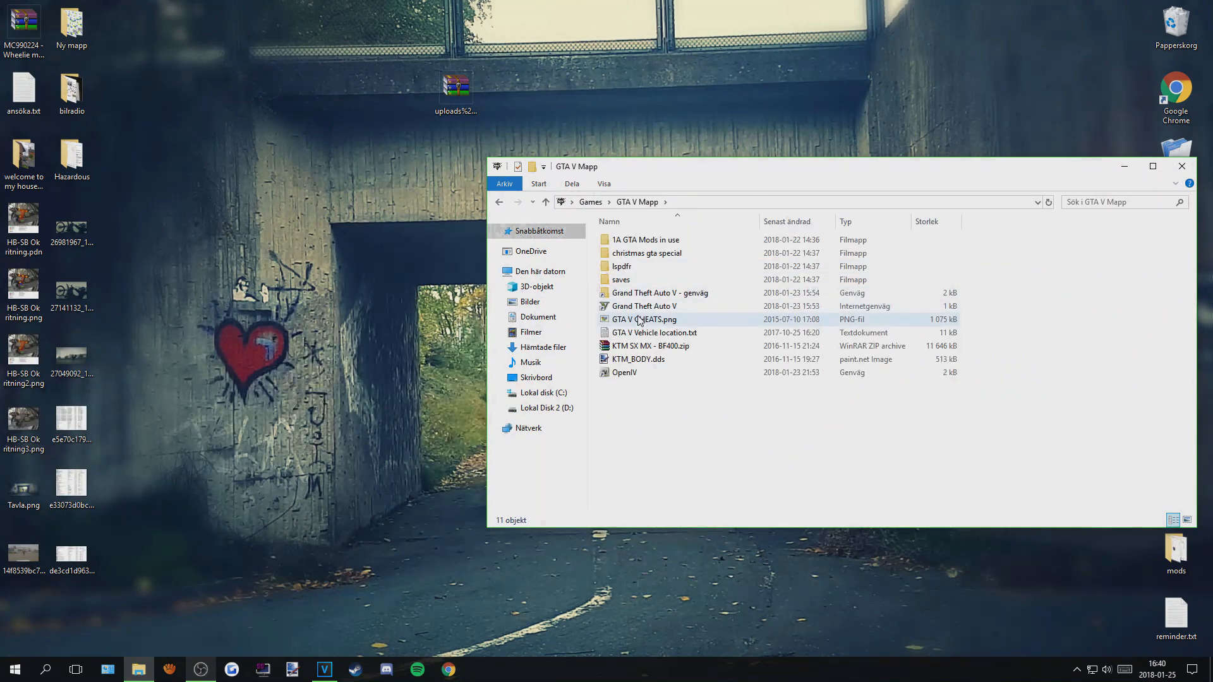
left_click(624, 376)
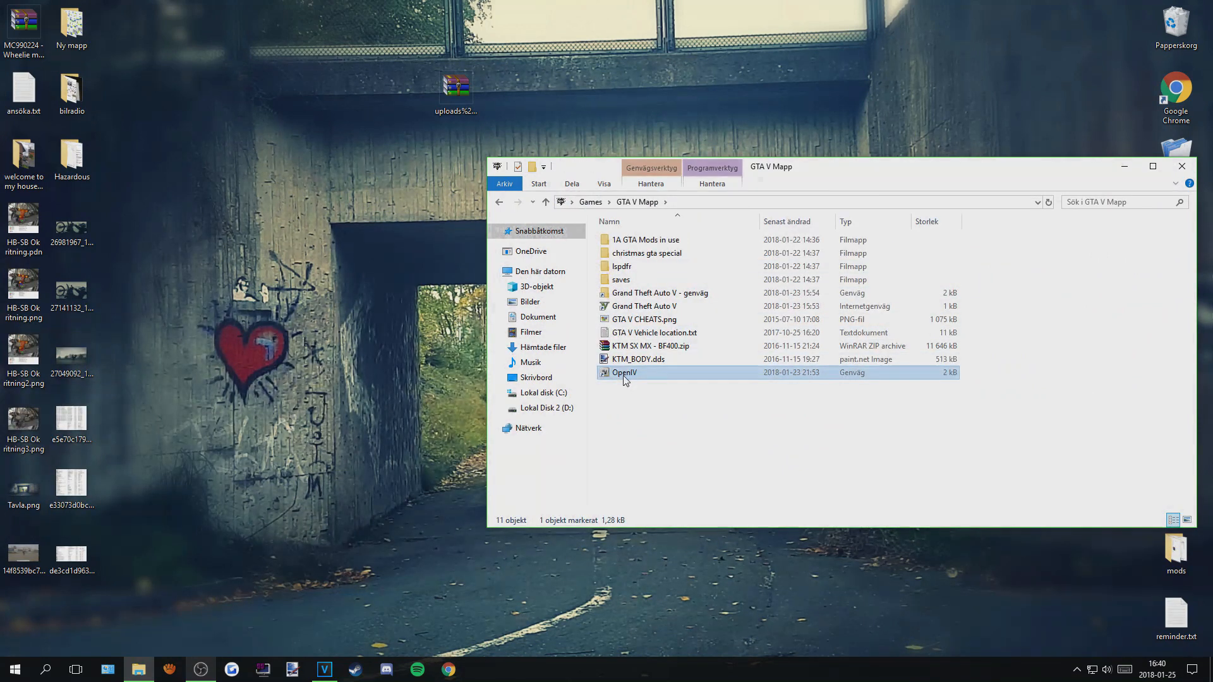
double_click(623, 373)
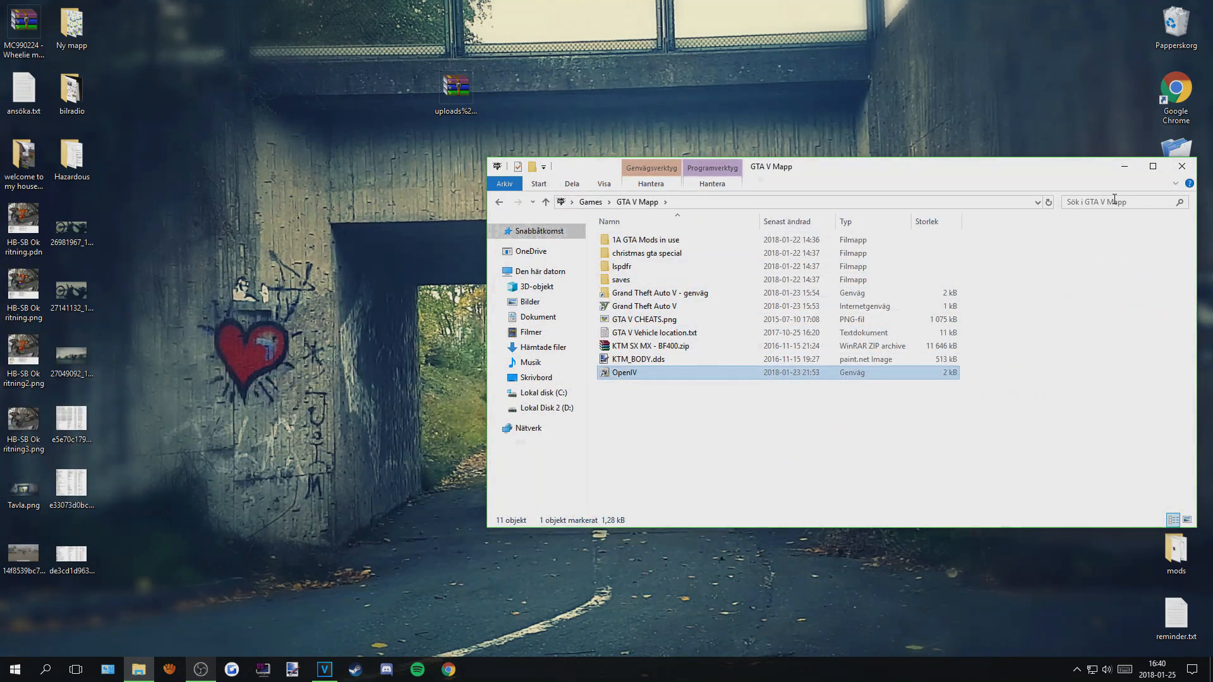
left_click(1182, 166)
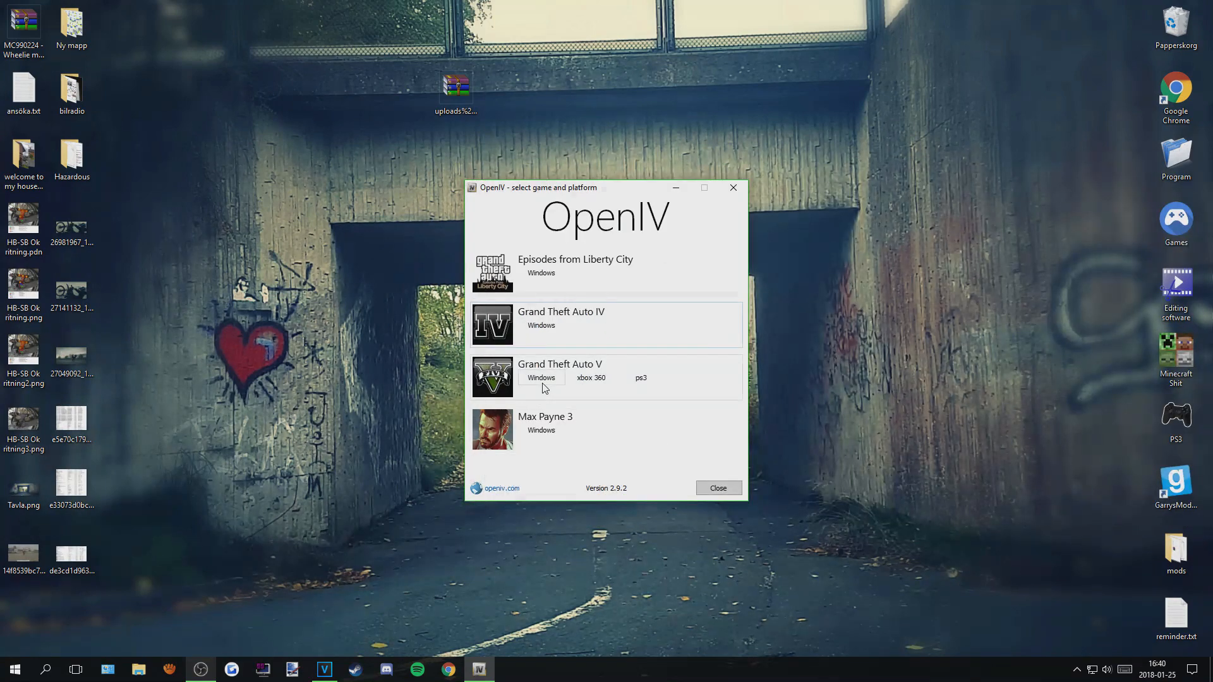
left_click(542, 379)
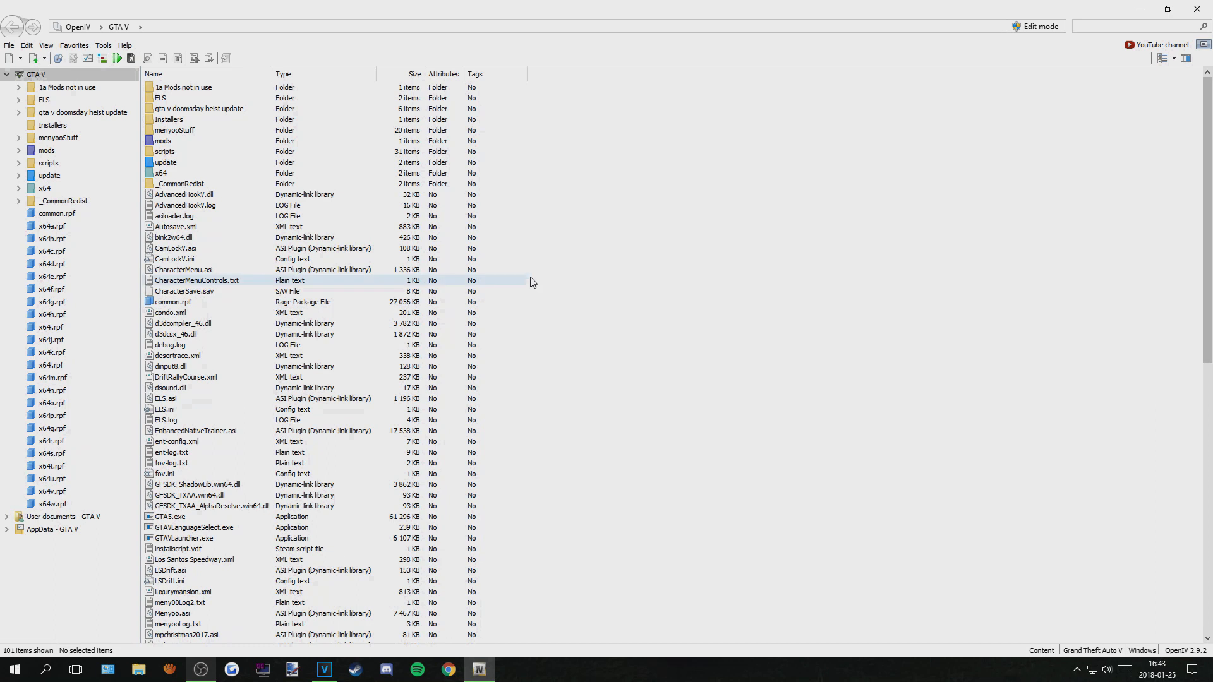
Step: Enable edit mode and check the installation status of ASI Loader, OpenIV.ASI and openCamera in the ASI Manager
left_click(1035, 29)
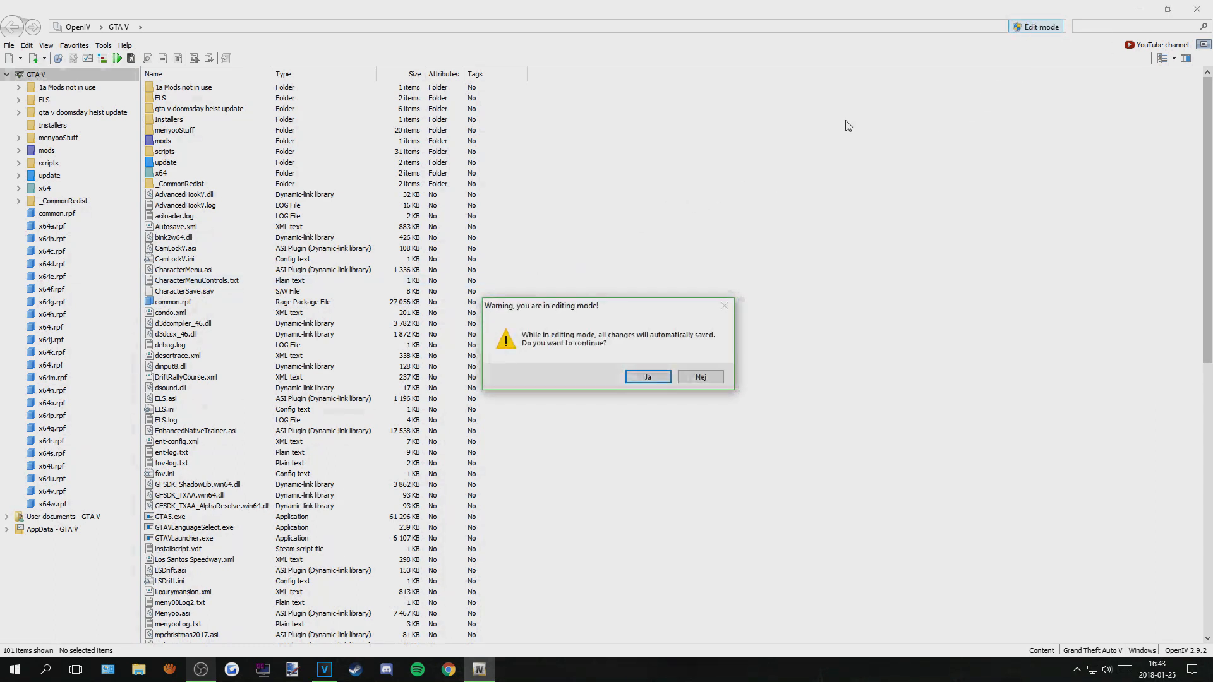
left_click(648, 377)
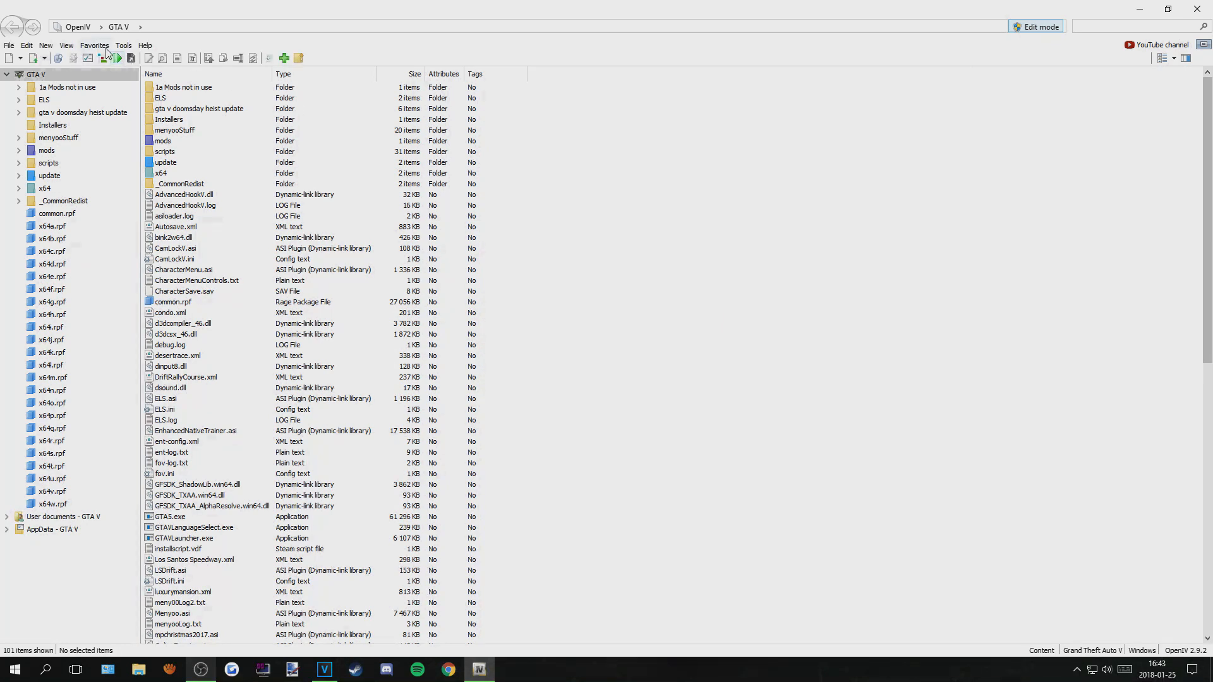
left_click(123, 44)
left_click(151, 122)
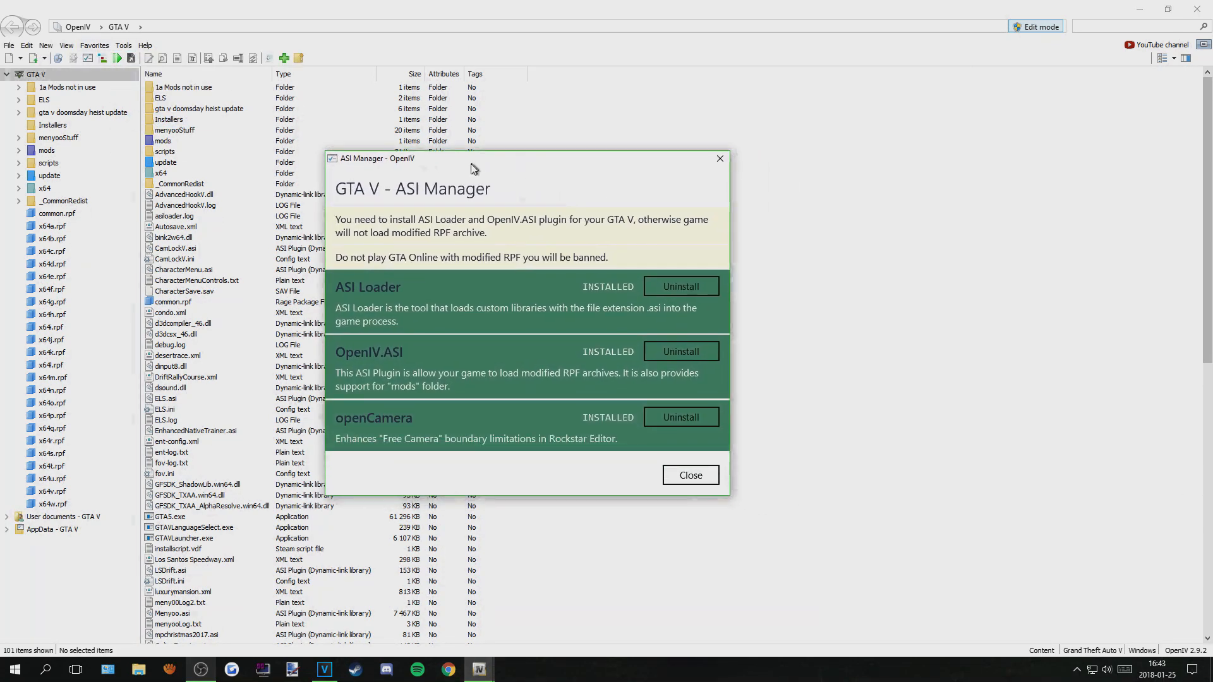
left_click_drag(474, 168, 488, 165)
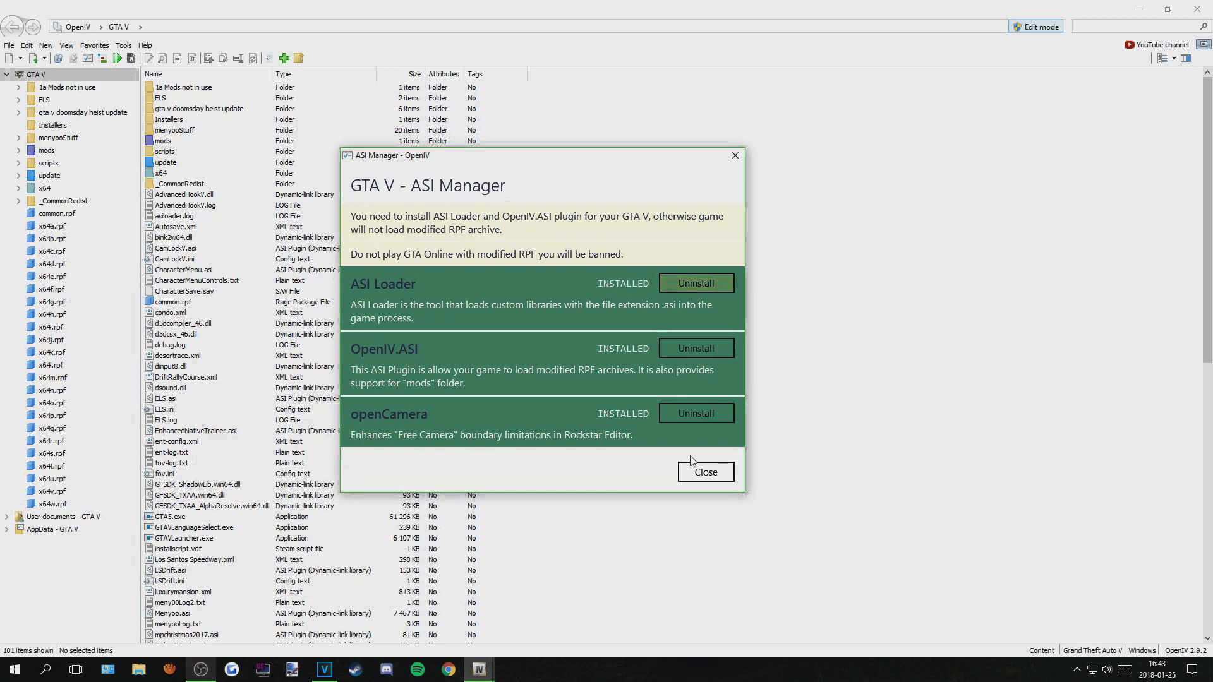
left_click(705, 473)
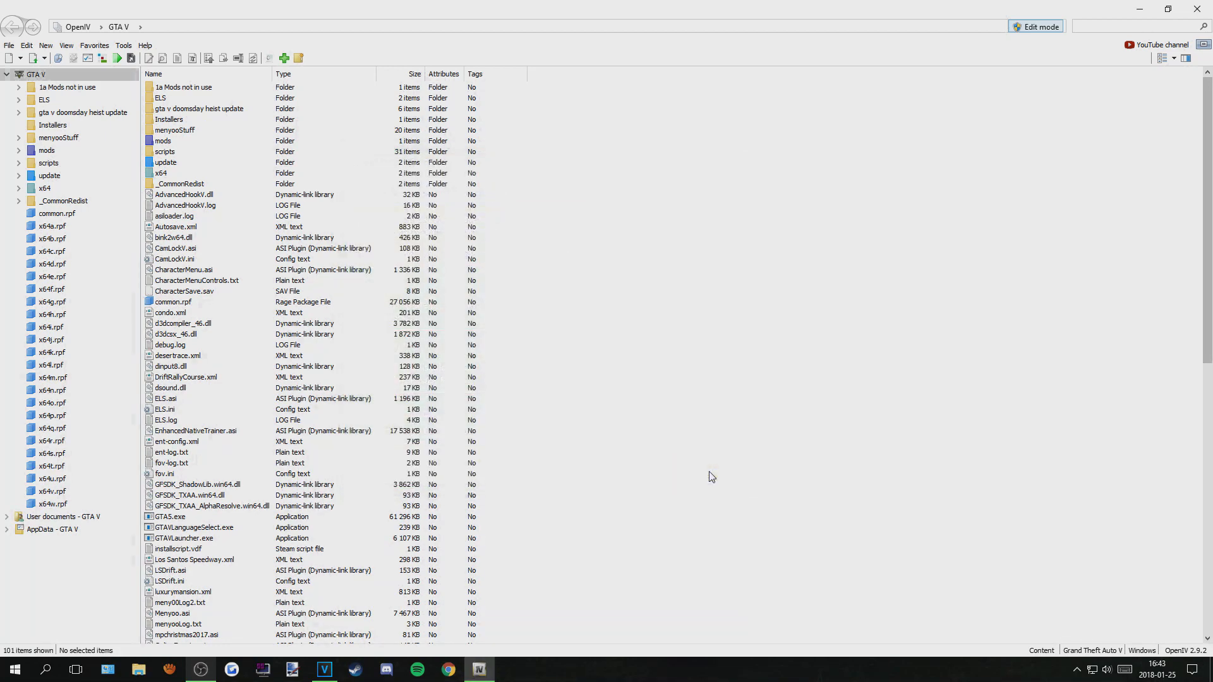
Step: Turn edit mode back on, accepting automatic saving, and create a folder named mods in the GTA V root folder
left_click(1037, 28)
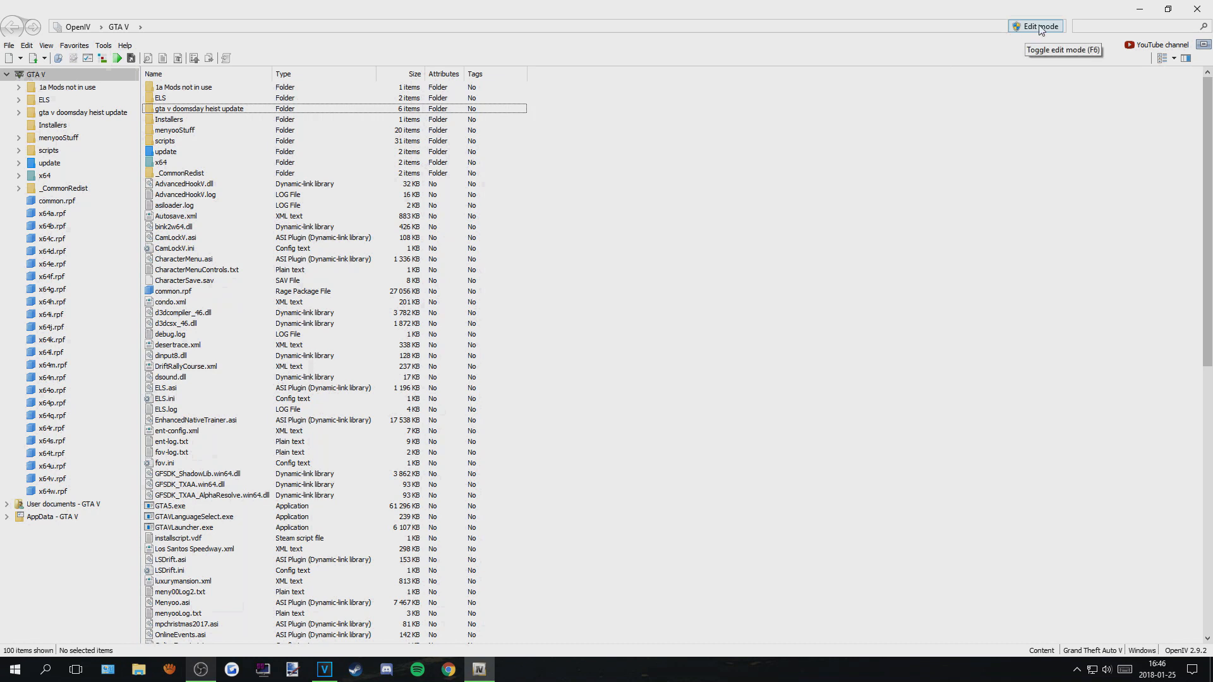
left_click(1040, 27)
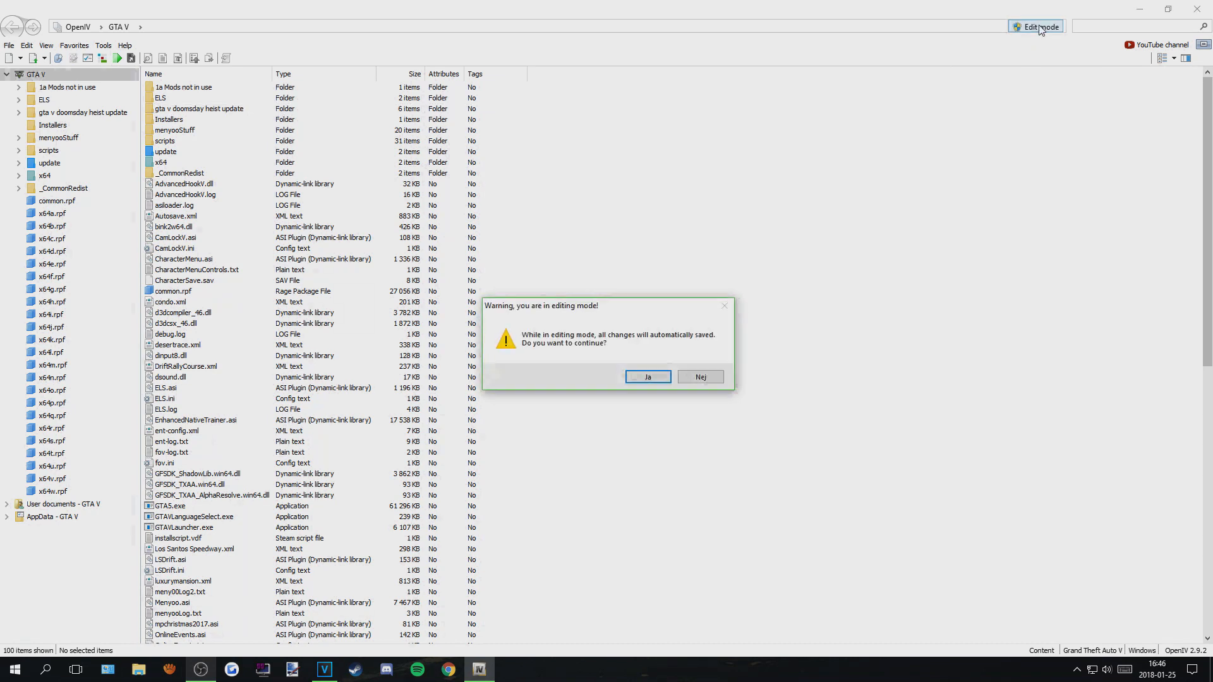
left_click(644, 376)
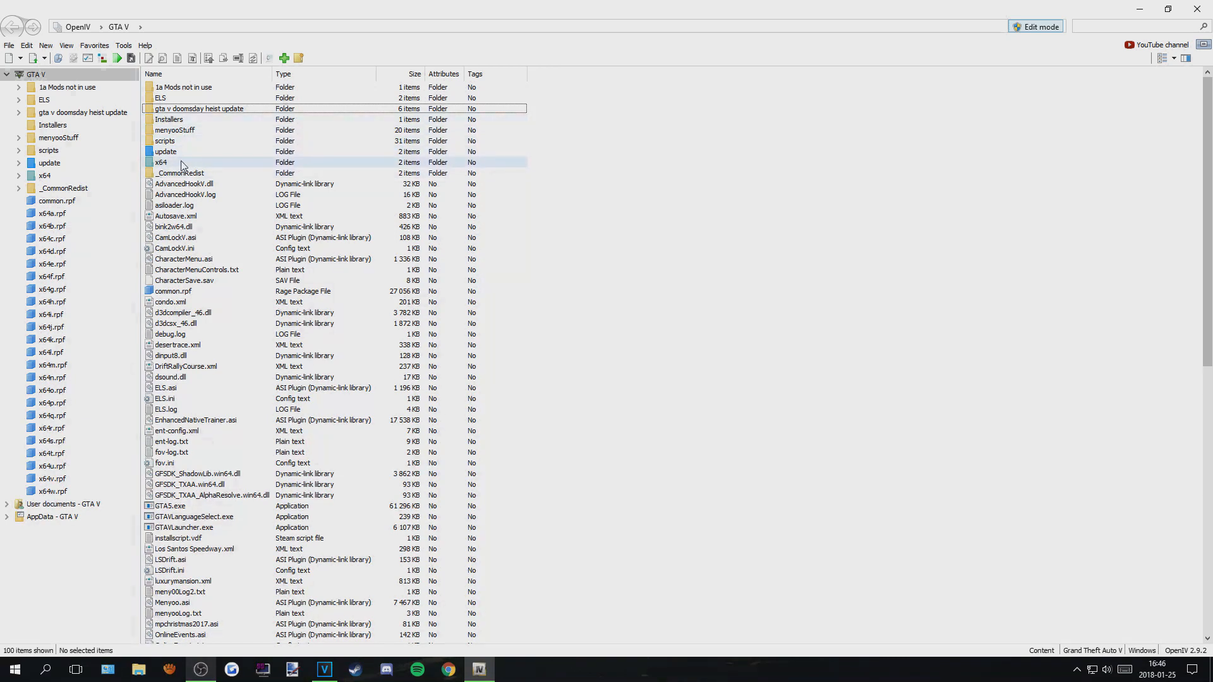
right_click(682, 280)
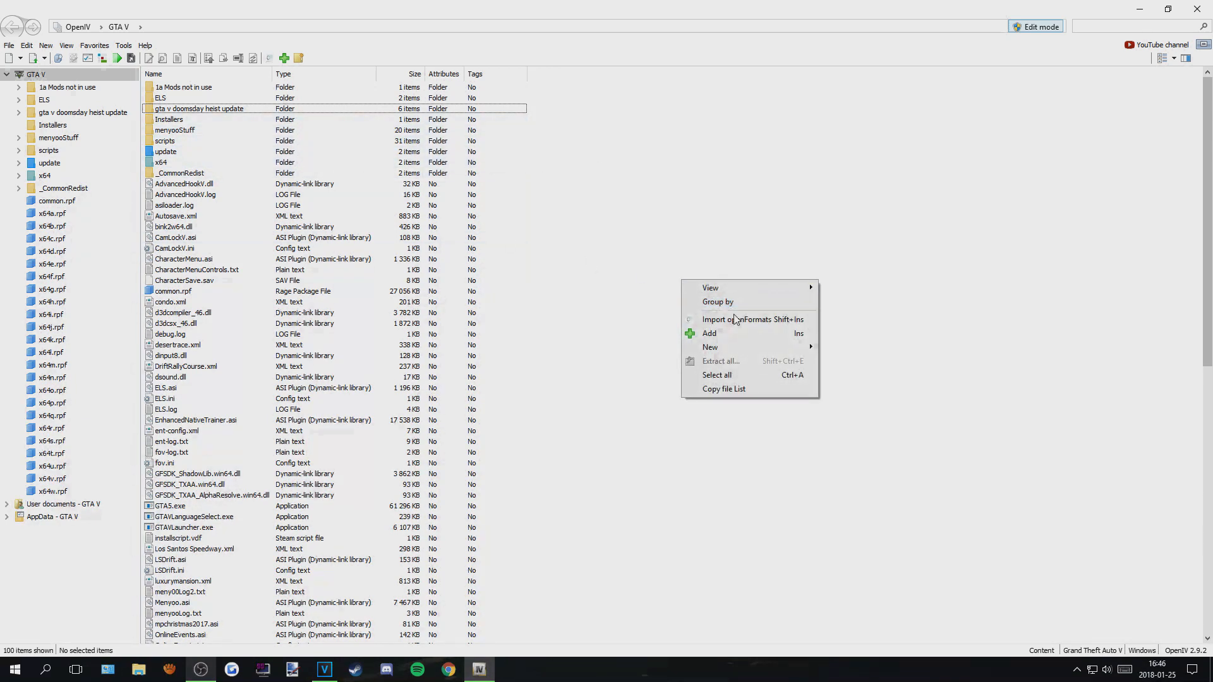
mouse_move(734, 349)
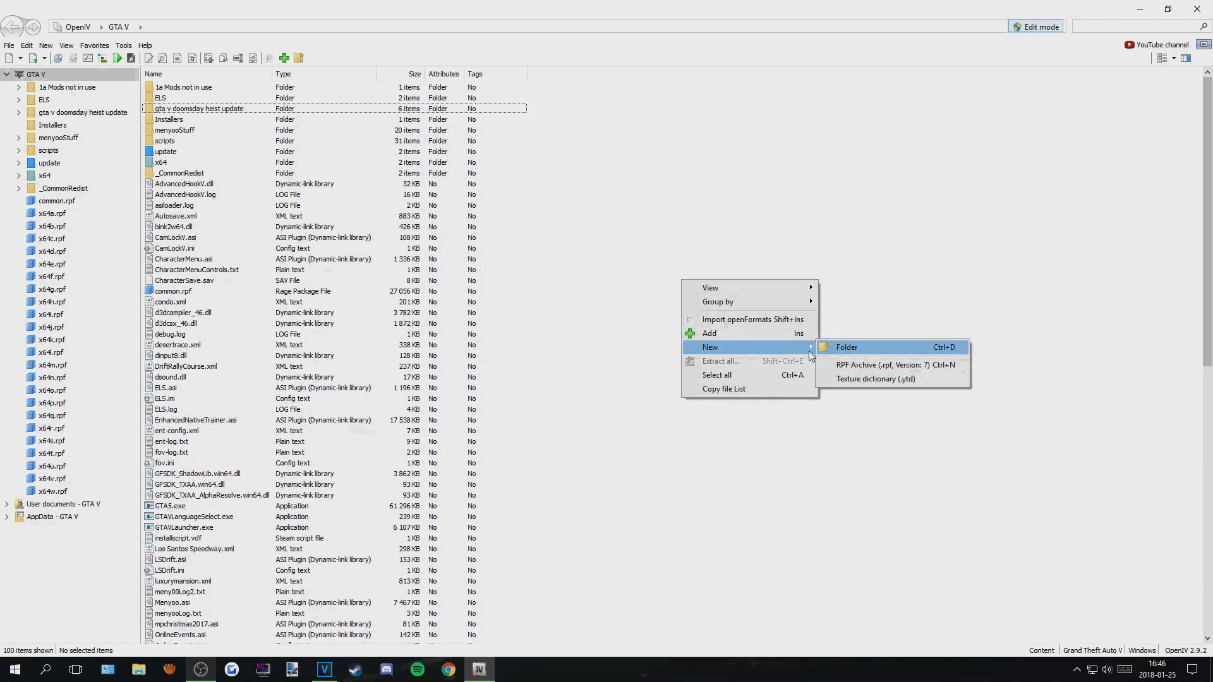
left_click(846, 353)
type("mods")
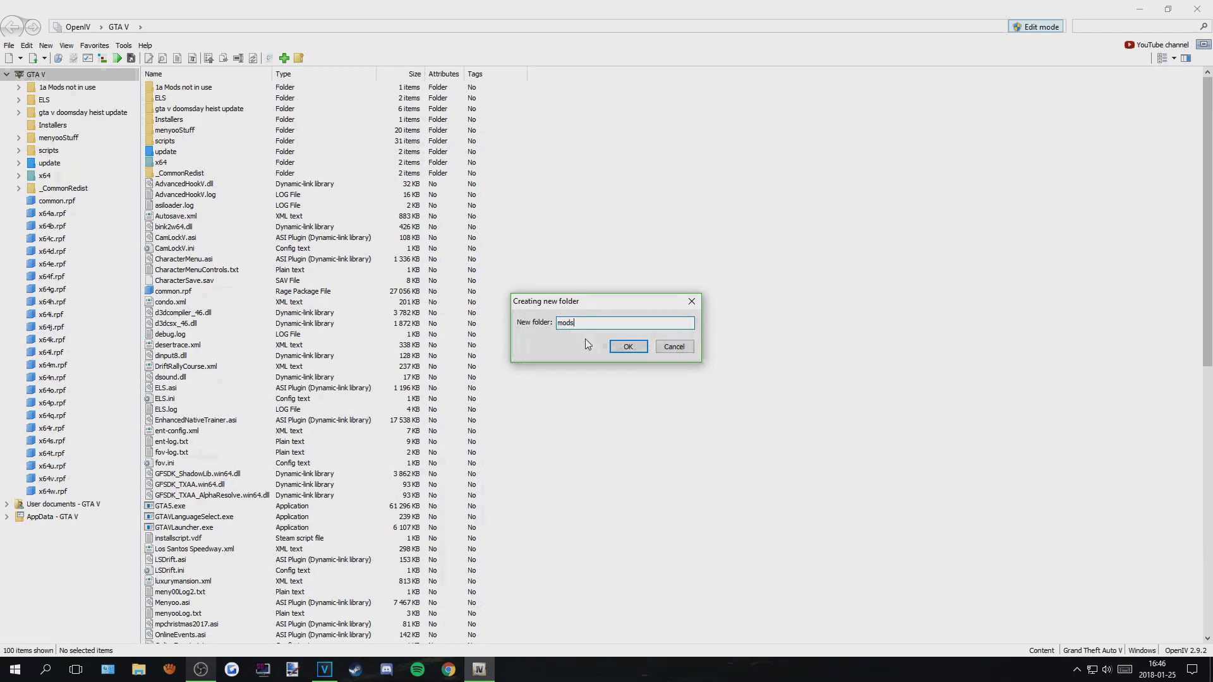
left_click(627, 352)
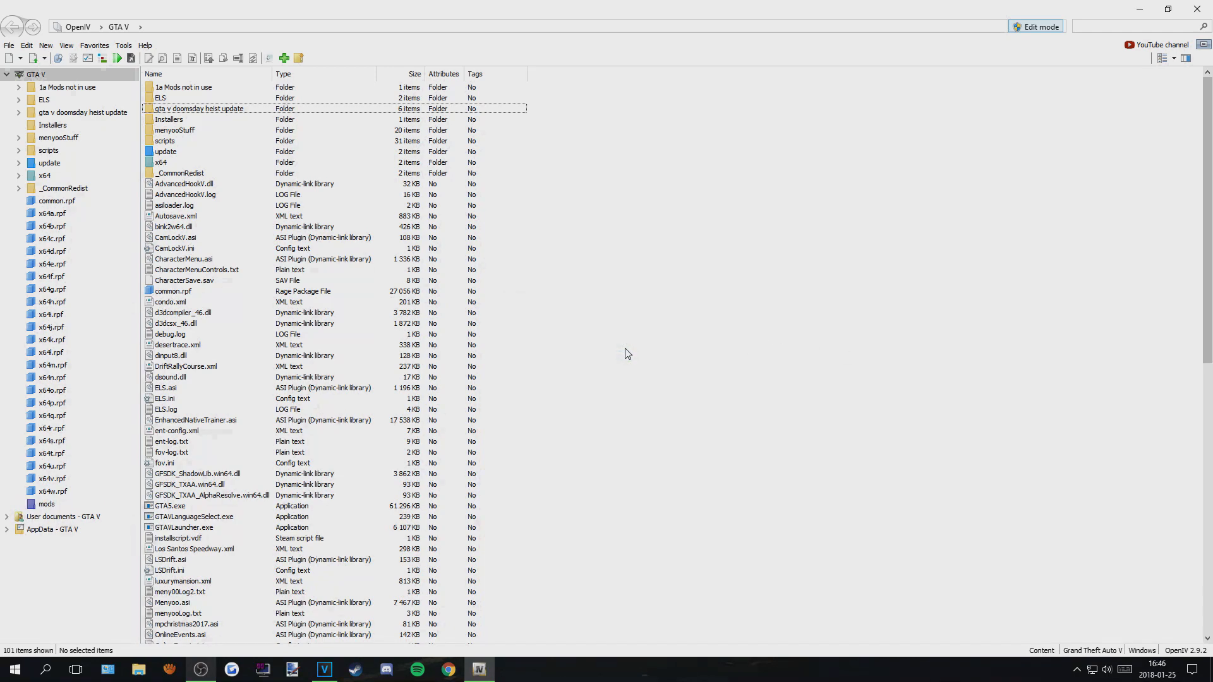
Step: Open the new mods folder to view its contents and return to the GTA V root folder
scroll(298, 293, "down", 14)
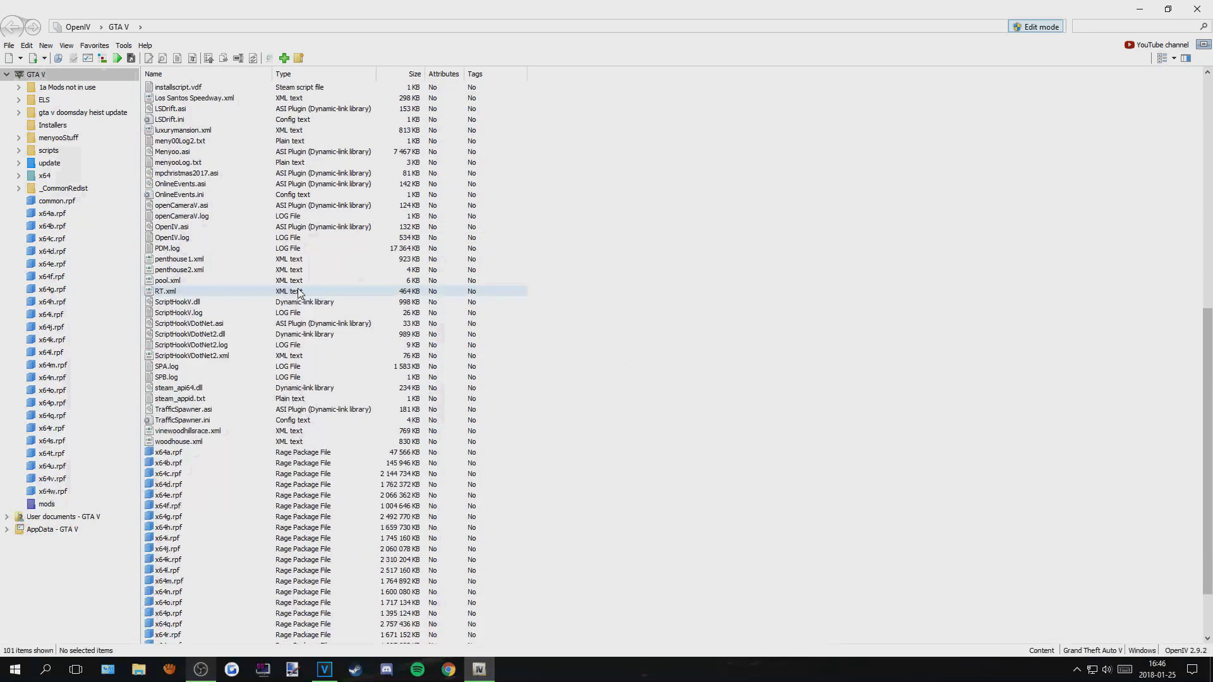
scroll(298, 292, "down", 3)
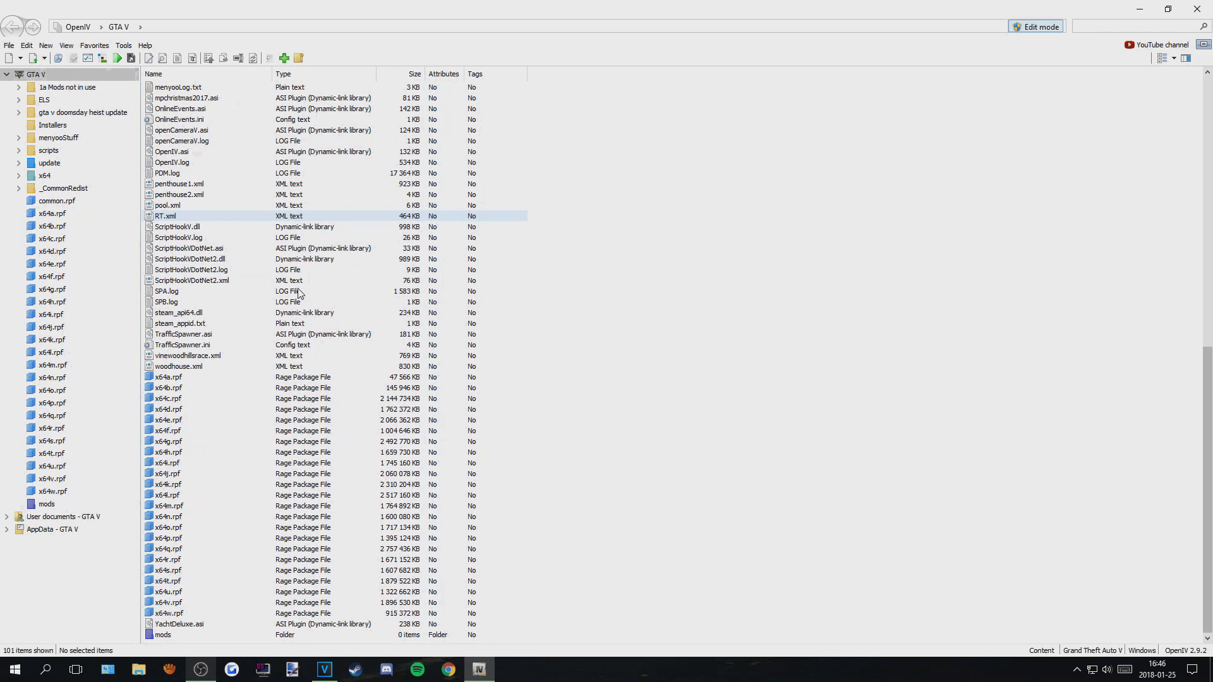
left_click(187, 637)
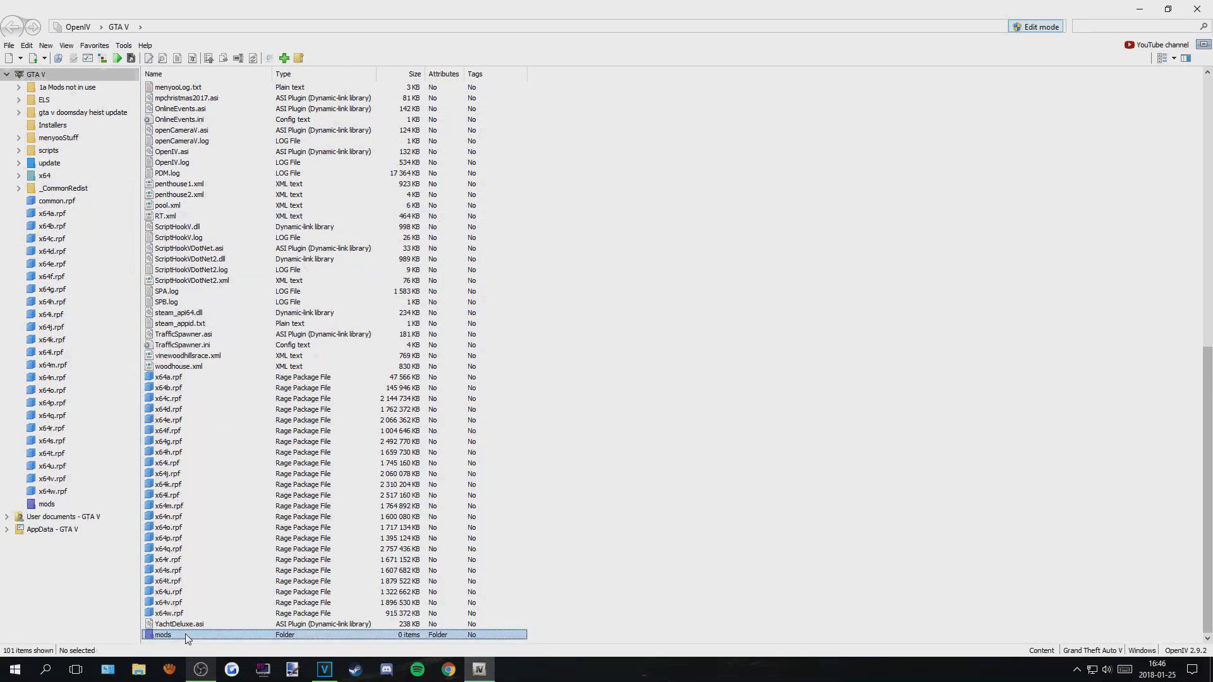
double_click(187, 637)
left_click(12, 26)
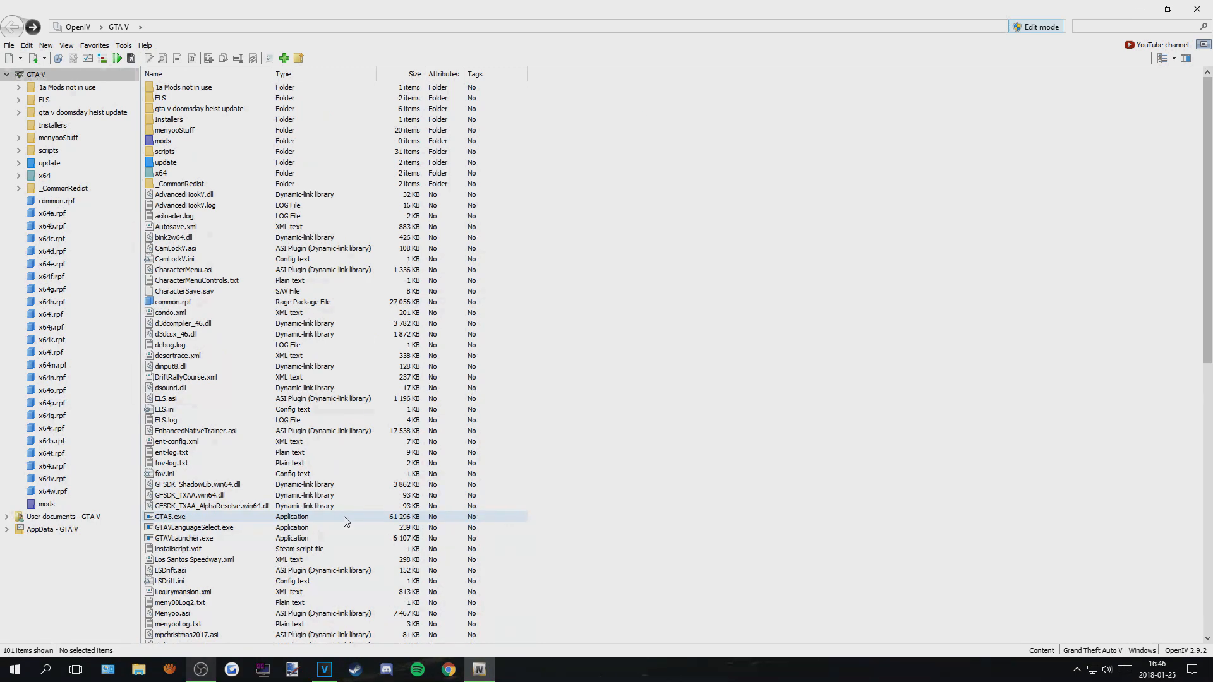
left_click(172, 144)
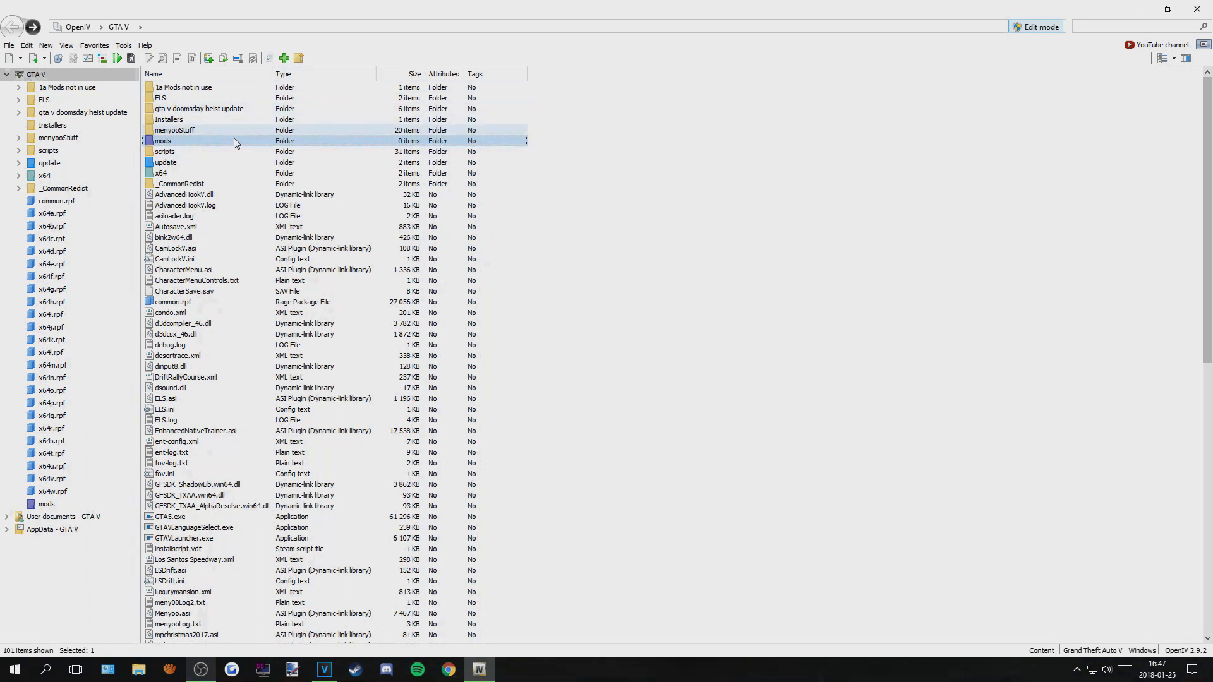
left_click(184, 121)
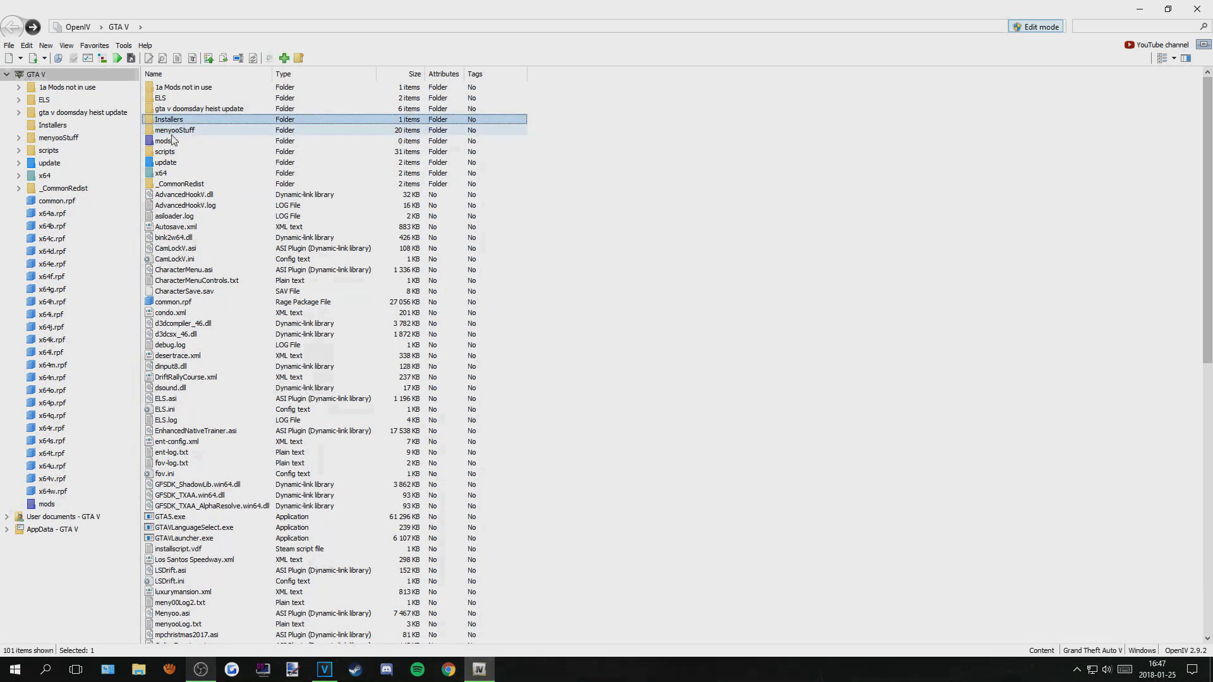
left_click(178, 144)
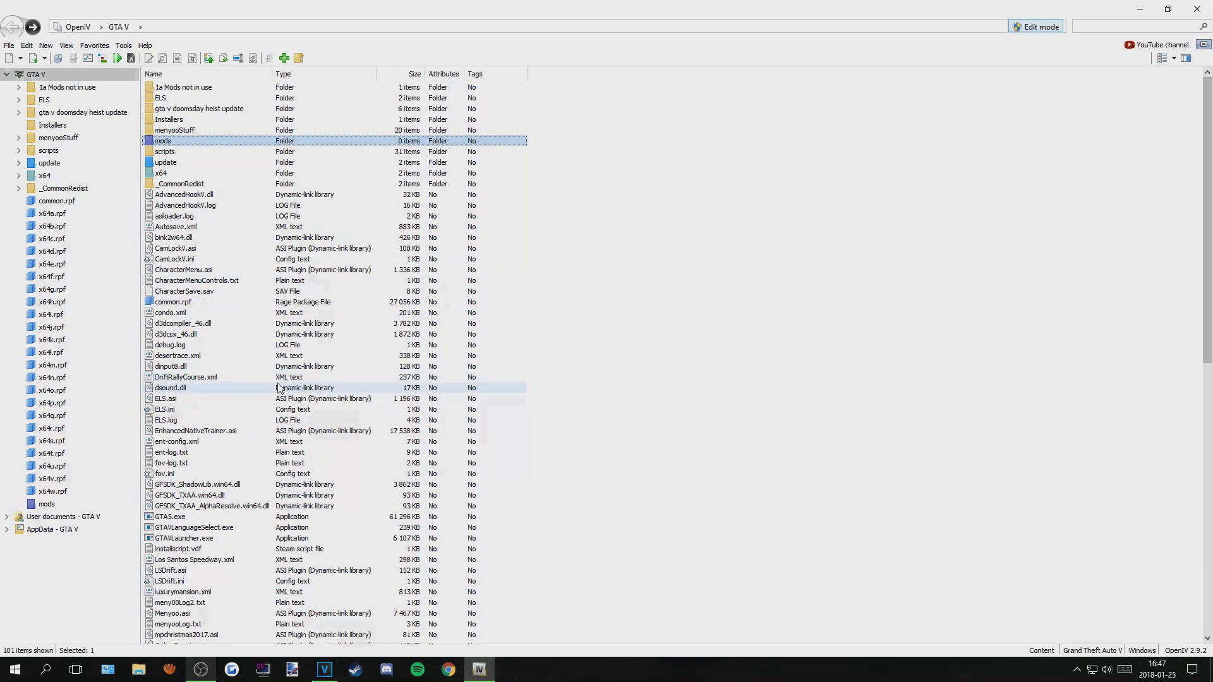
key("Down")
left_click(177, 165)
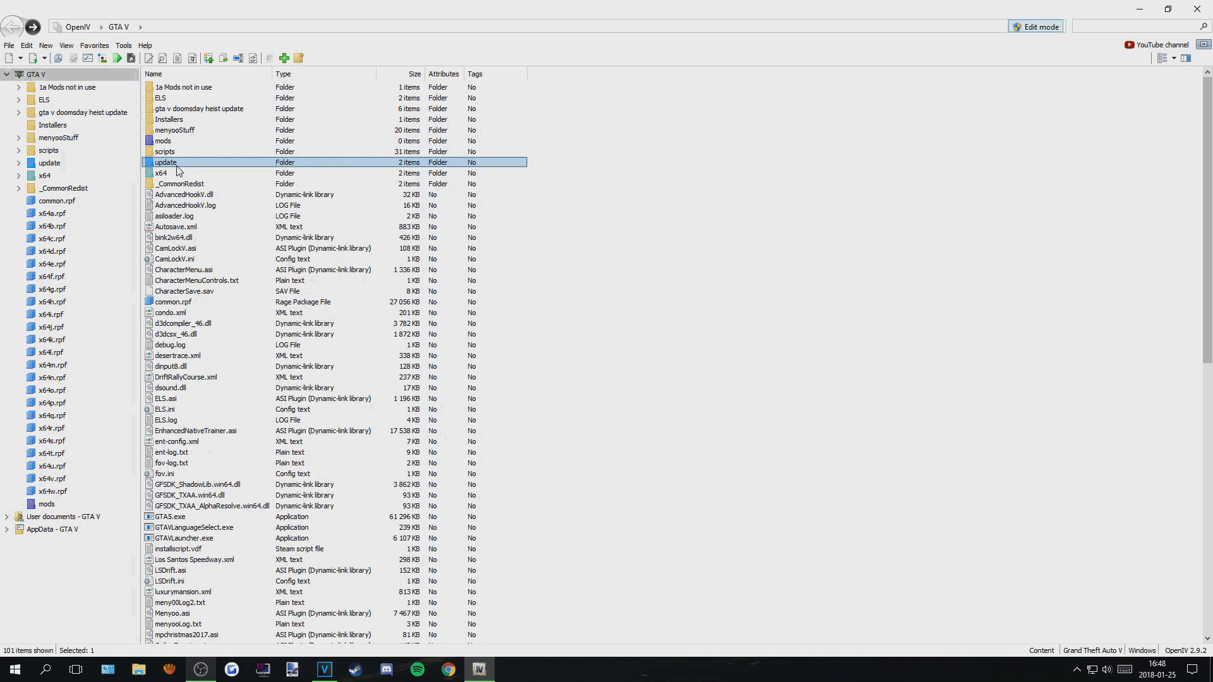
left_click(596, 189)
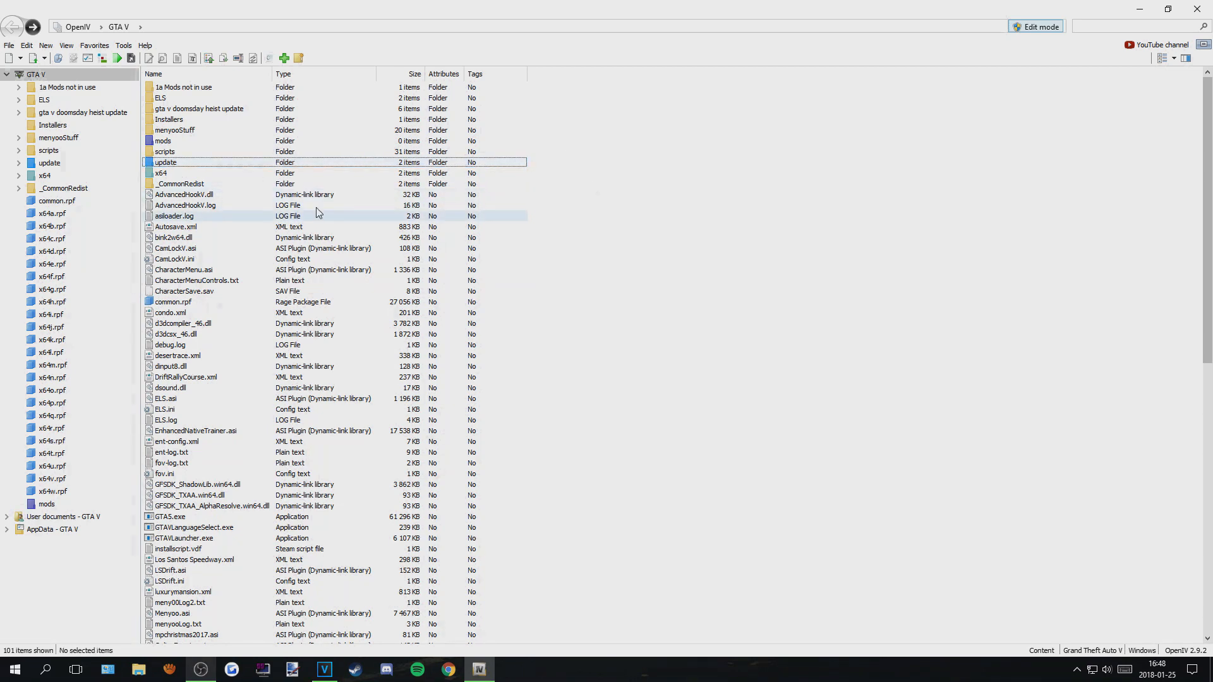
left_click(202, 144)
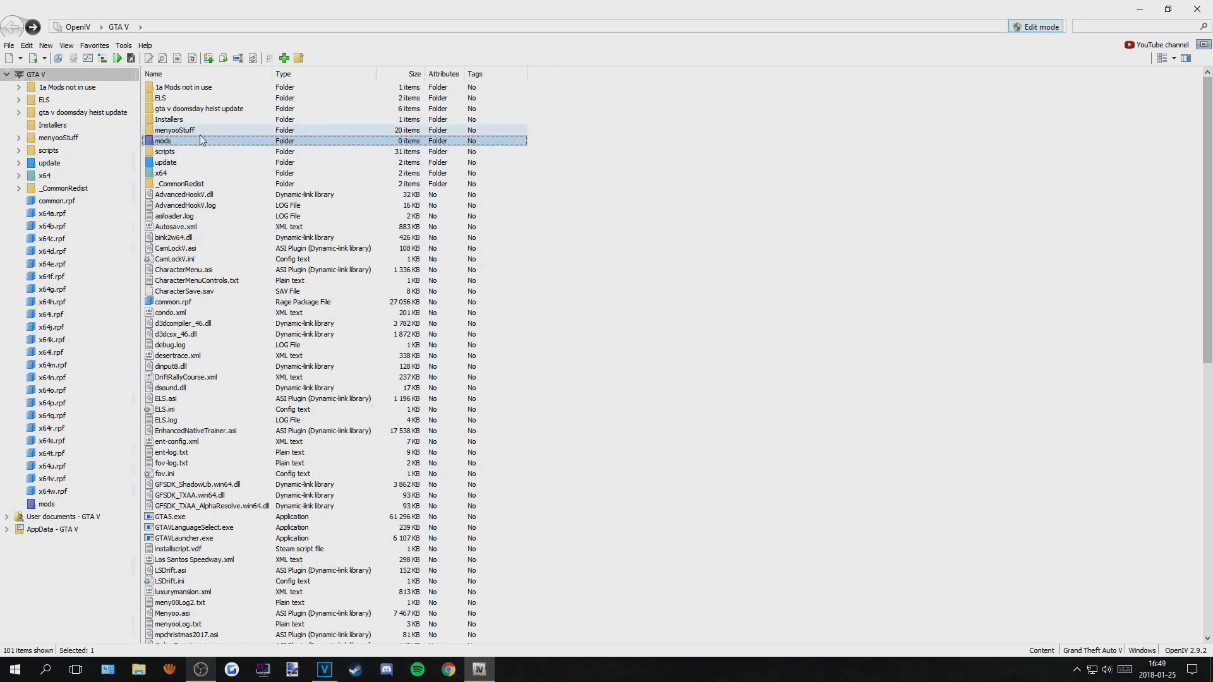
left_click(165, 162)
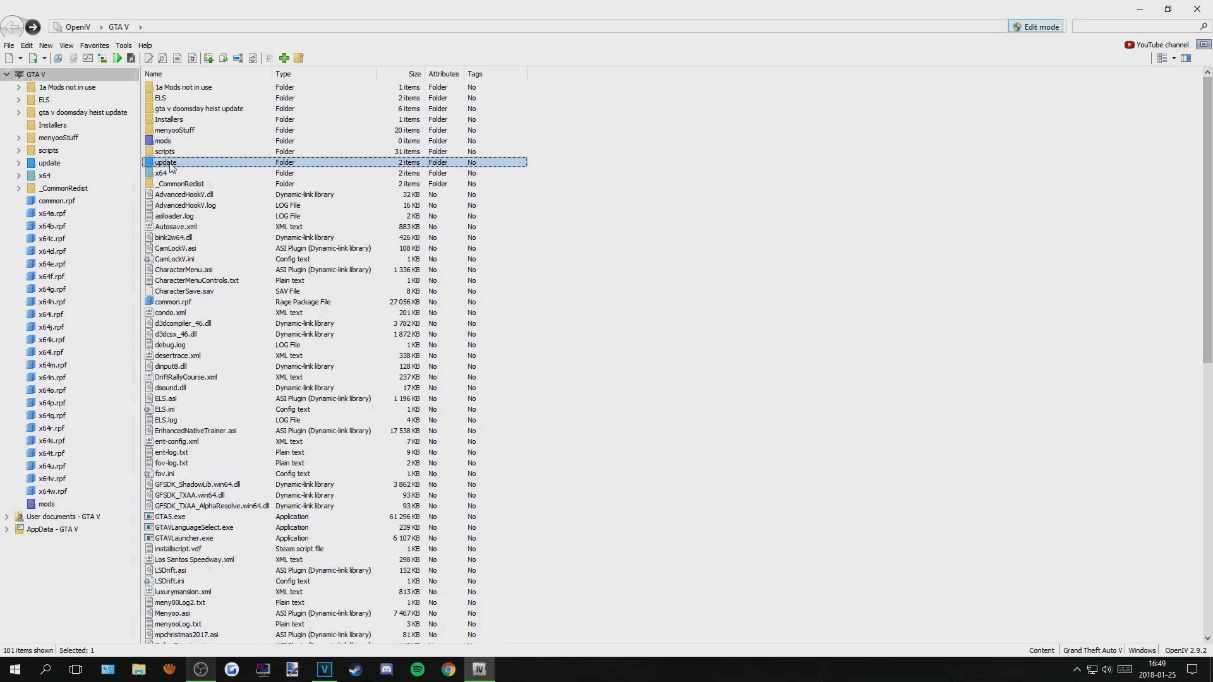
left_click(166, 142)
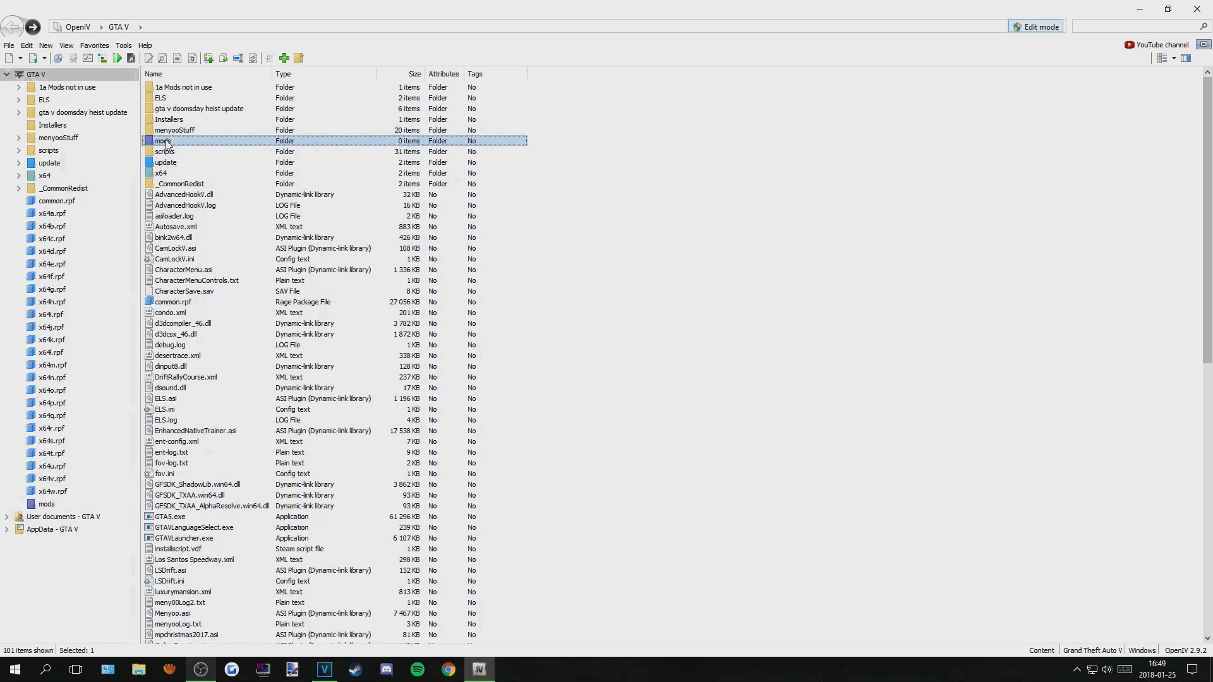
left_click(167, 143, "ctrl")
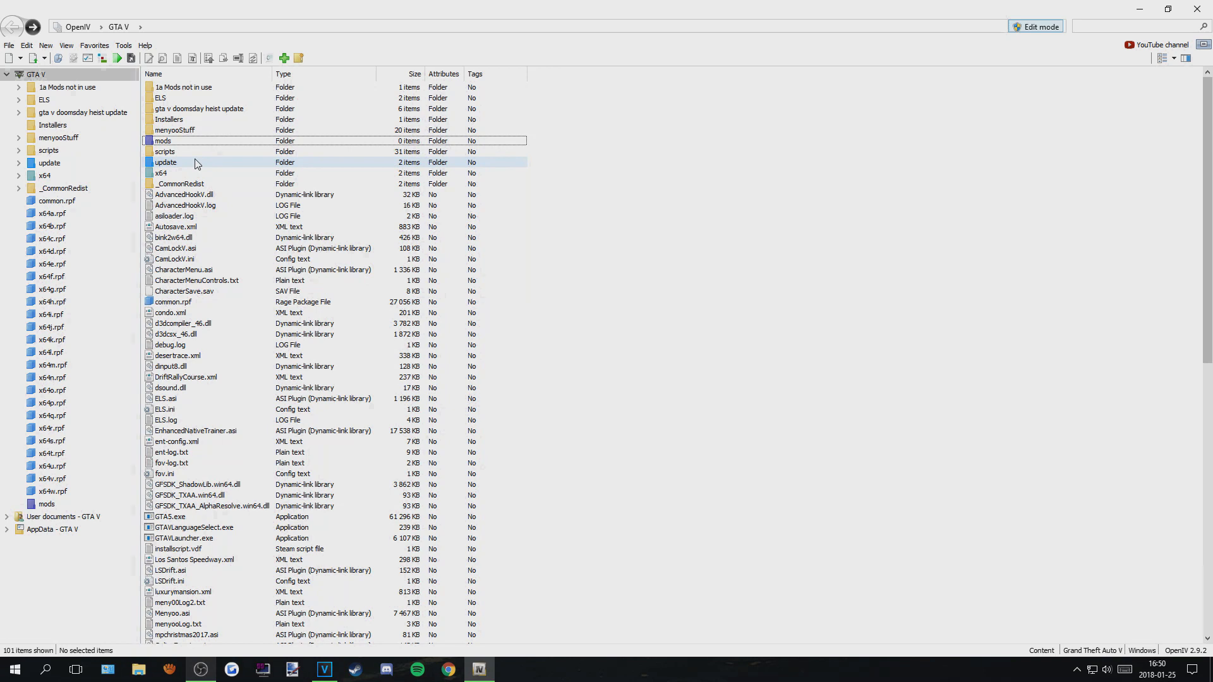
left_click(181, 164)
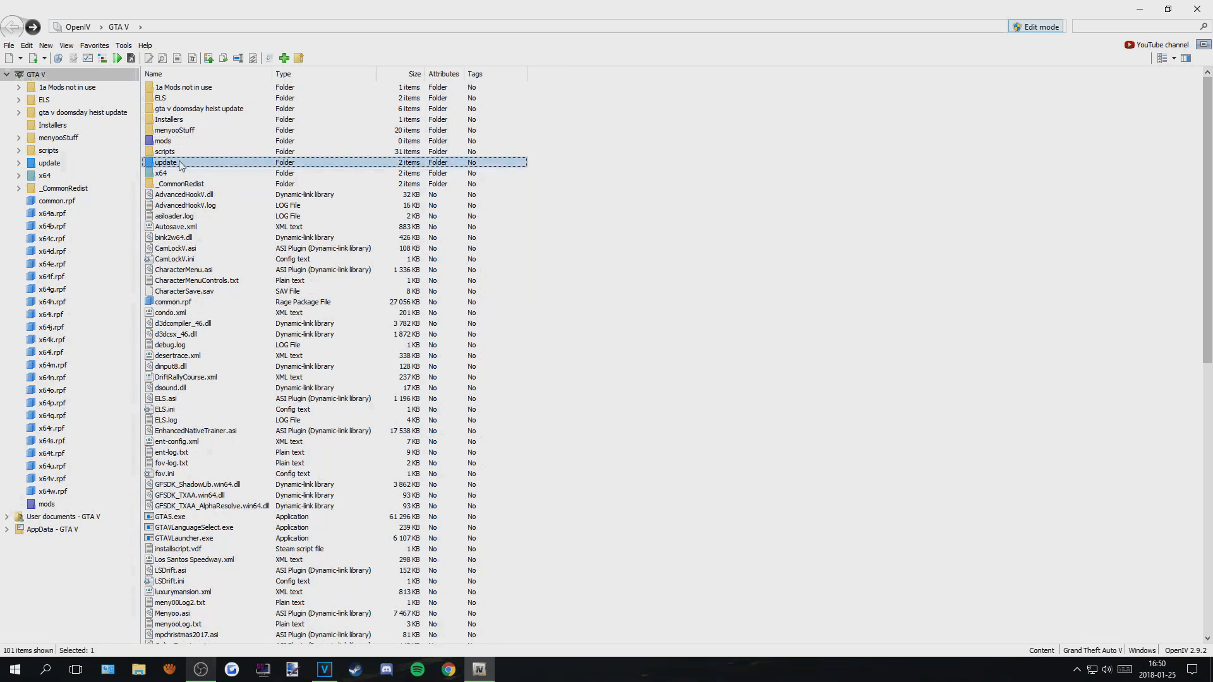
left_click(177, 142)
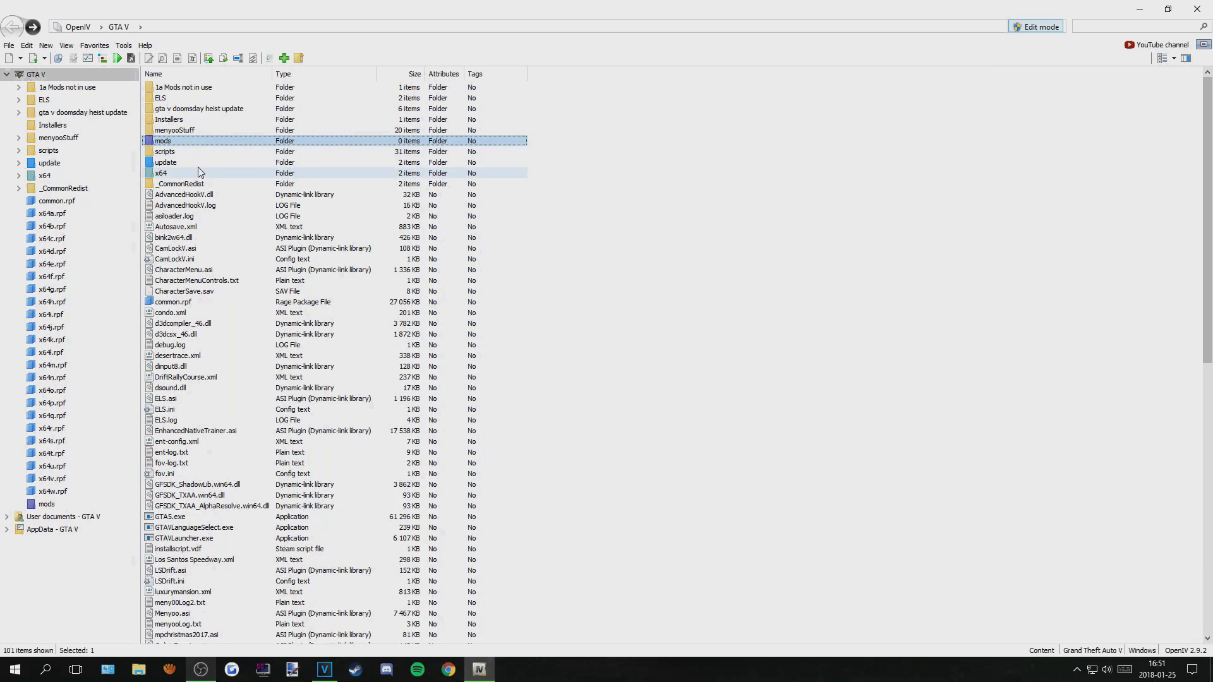
Step: Open the downloaded Wheelie mod archive from the desktop and place it side by side with the OpenIV window
left_click(656, 122)
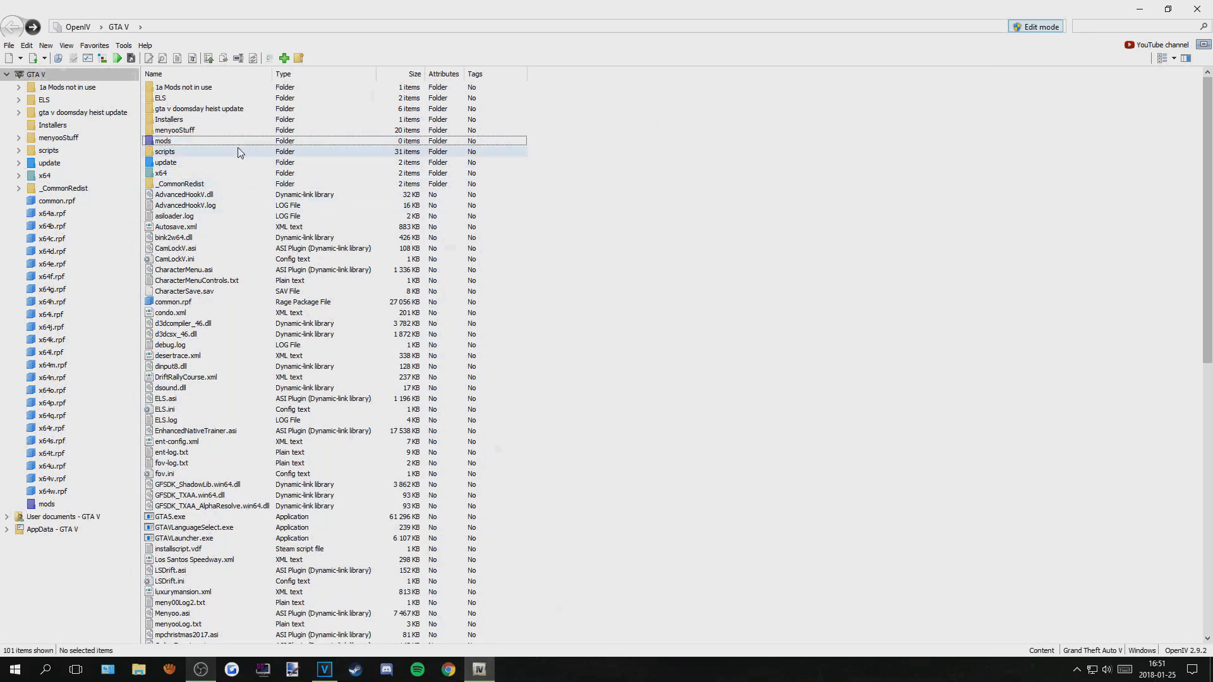
left_click_drag(359, 5, 735, 46)
double_click(375, 100)
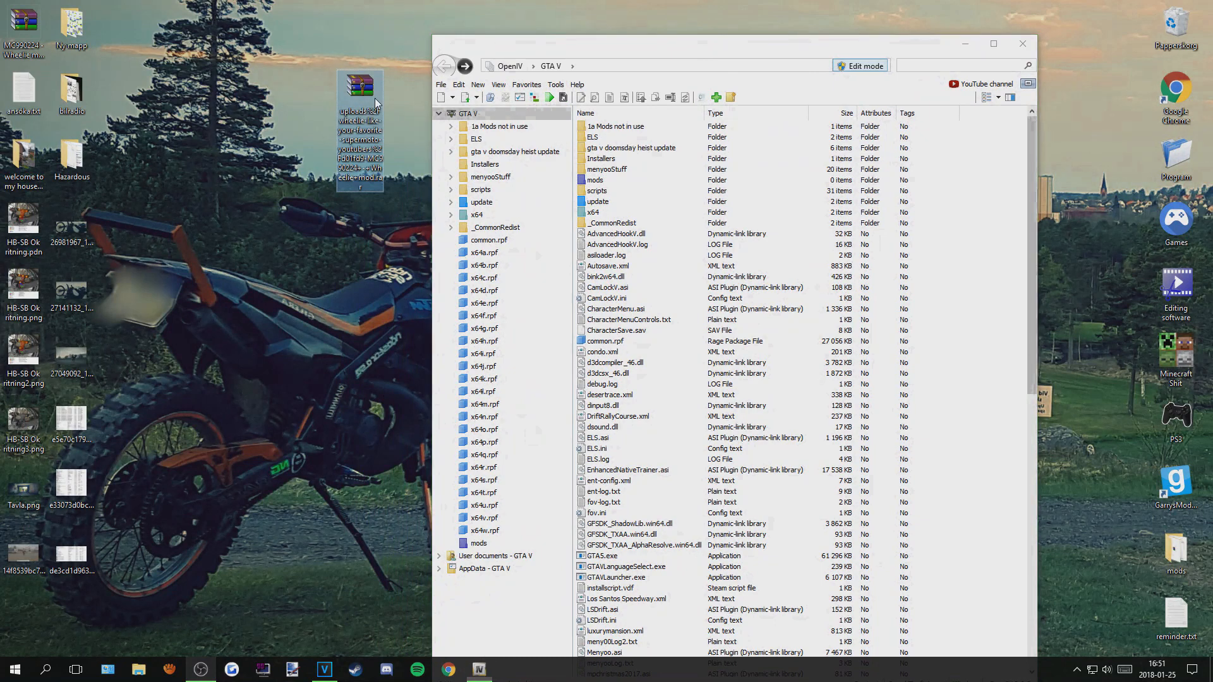
left_click_drag(368, 114, 3, 193)
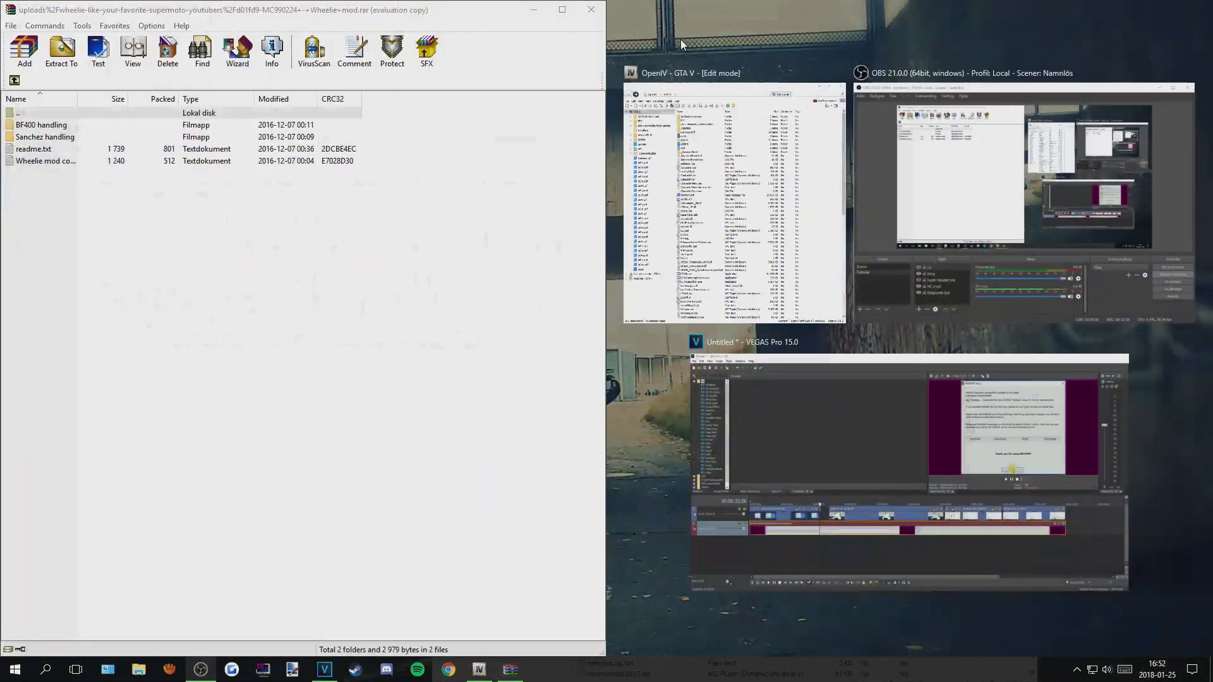
left_click(695, 104)
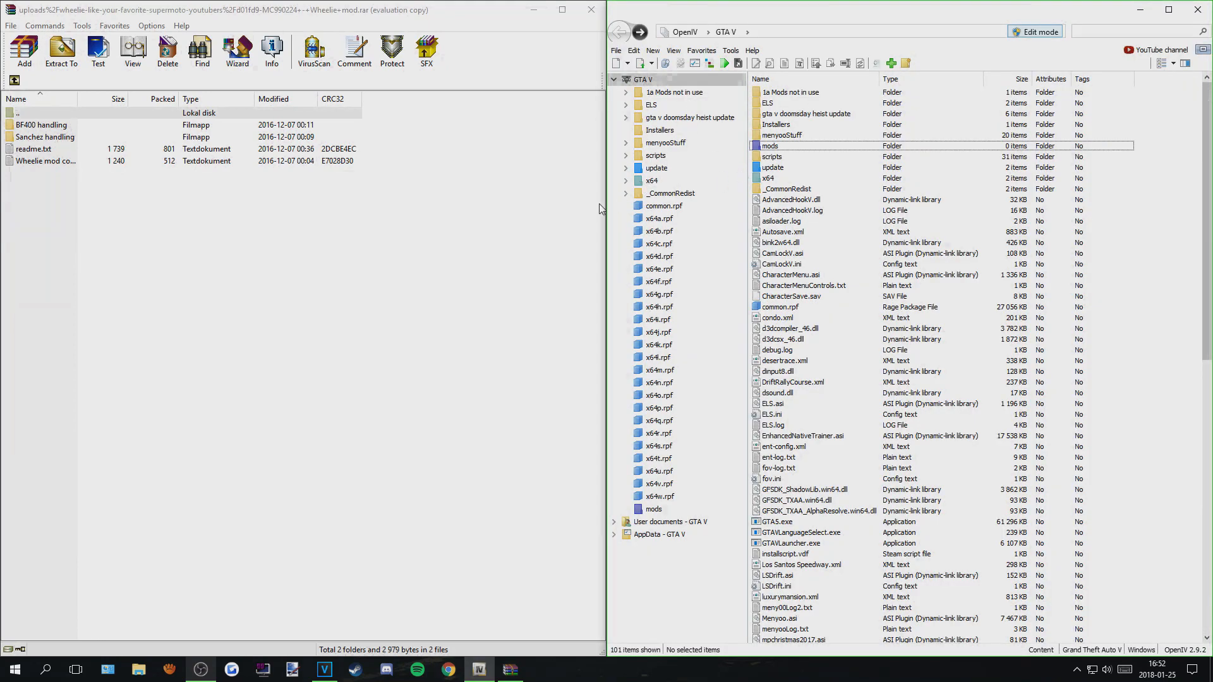
left_click_drag(601, 204, 451, 202)
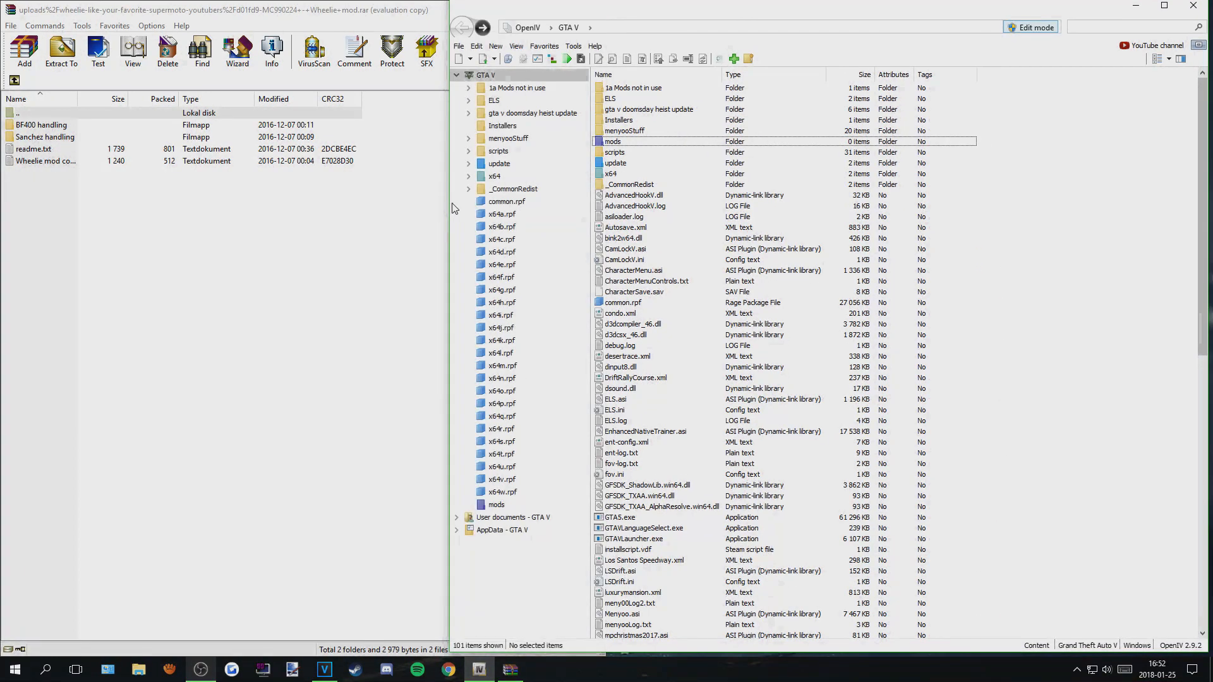
Step: View the contents of the archive's BF400 handling folder and return to the archive's root
double_click(50, 125)
left_click(38, 125)
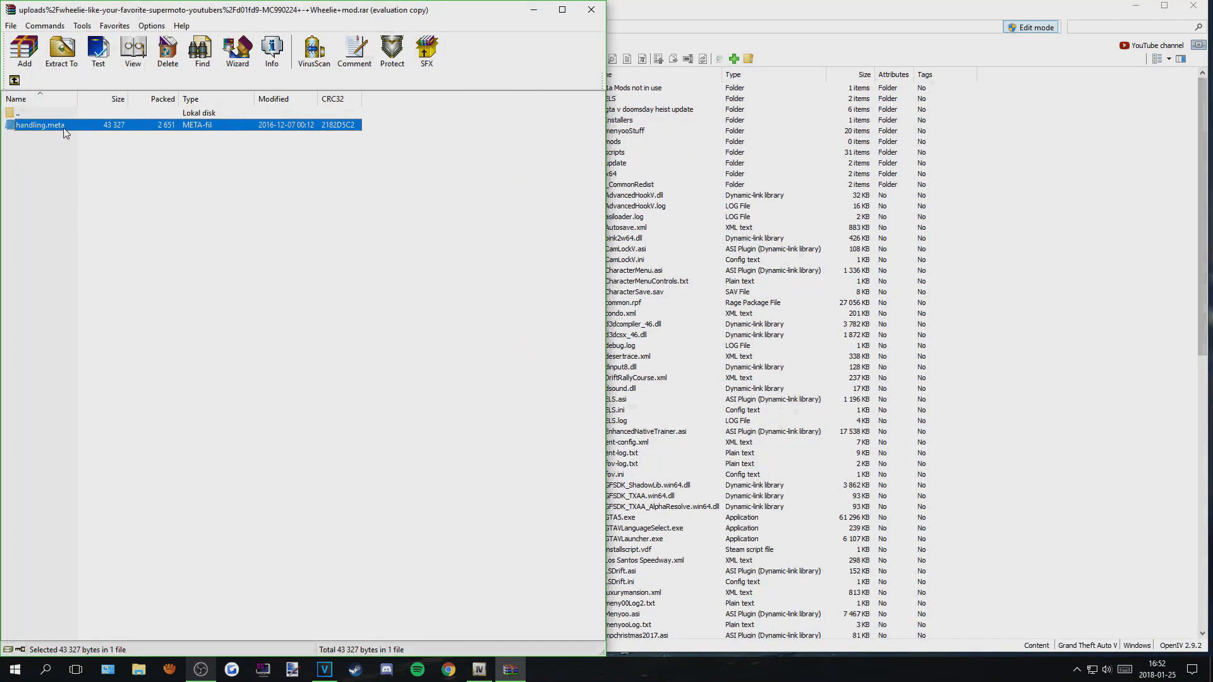
left_click(15, 80)
Step: Open readme.txt from the archive, highlight its BF400 installation instructions and path, and arrange it side by side with OpenIV
left_click(21, 150)
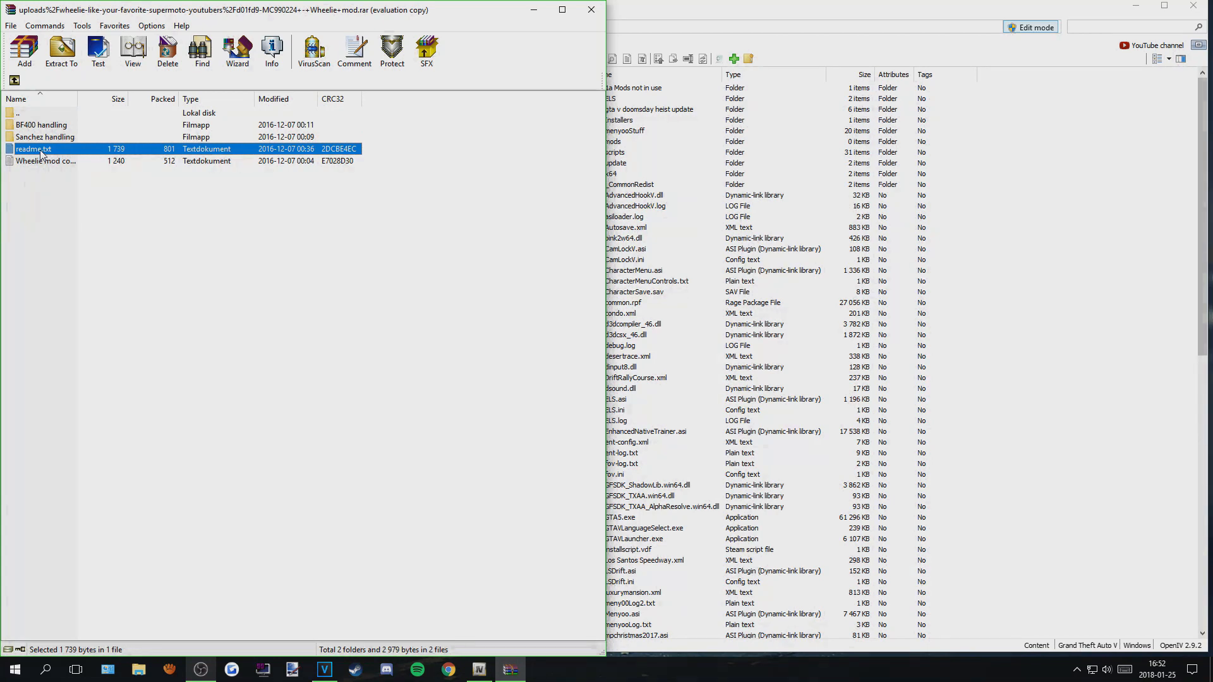
double_click(41, 154)
left_click_drag(273, 101, 405, 97)
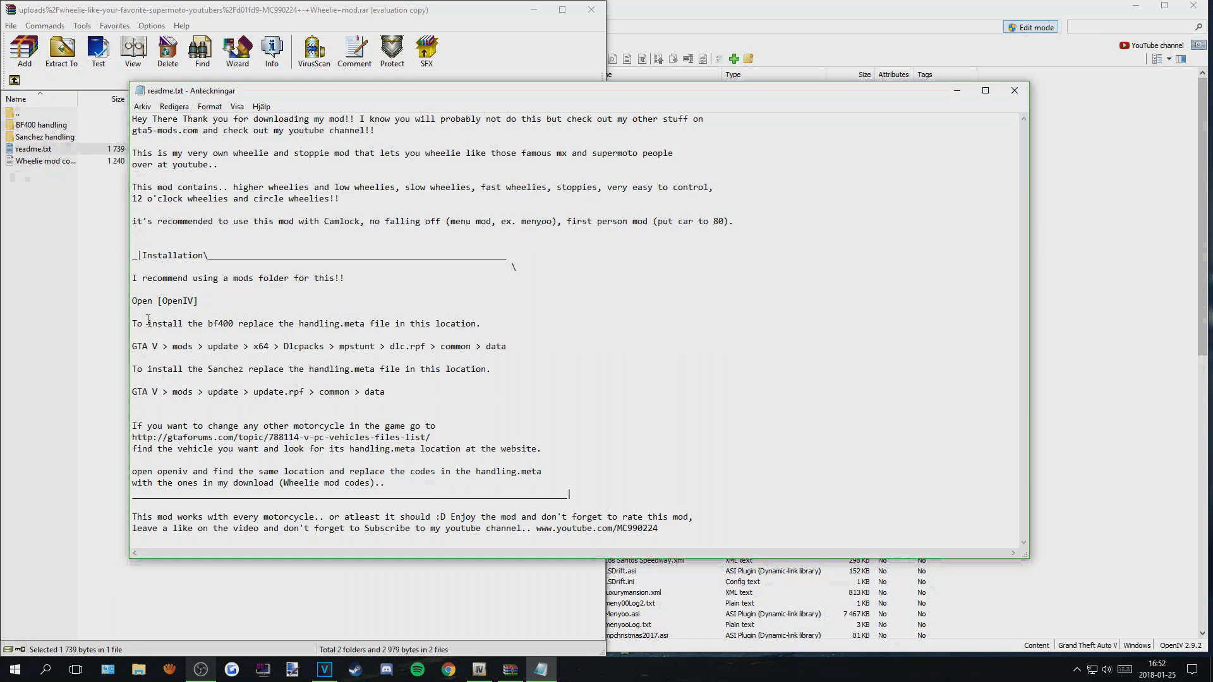
left_click_drag(140, 254, 541, 271)
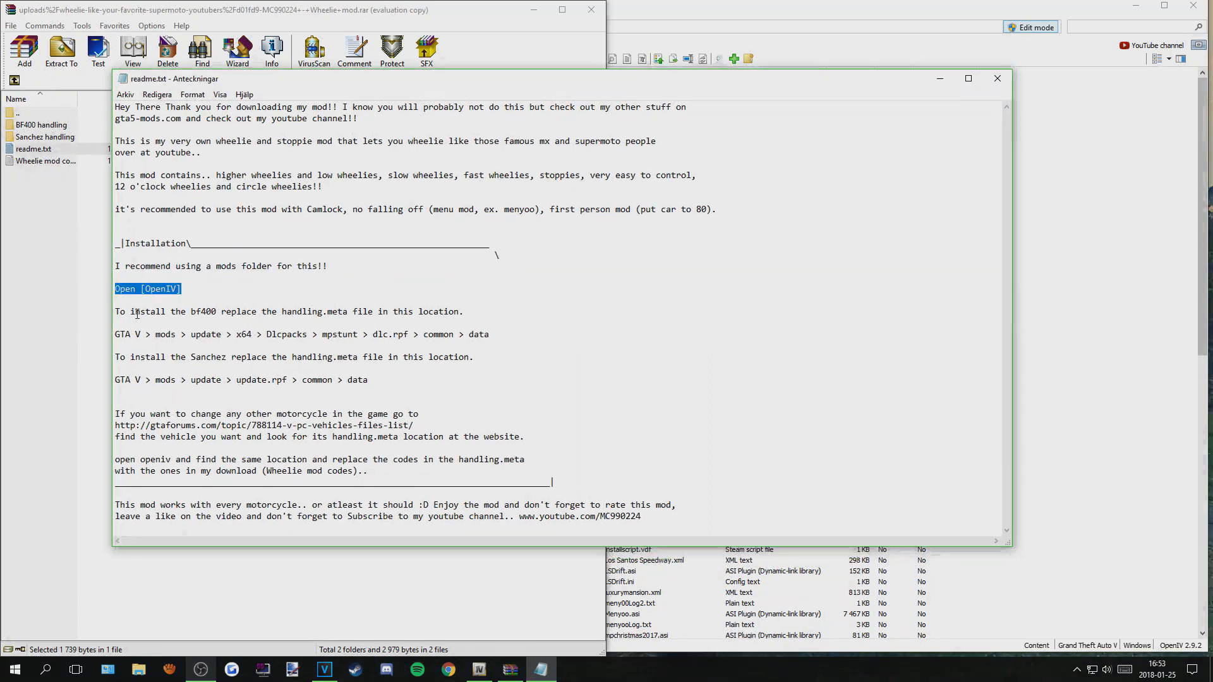
left_click_drag(120, 312, 463, 313)
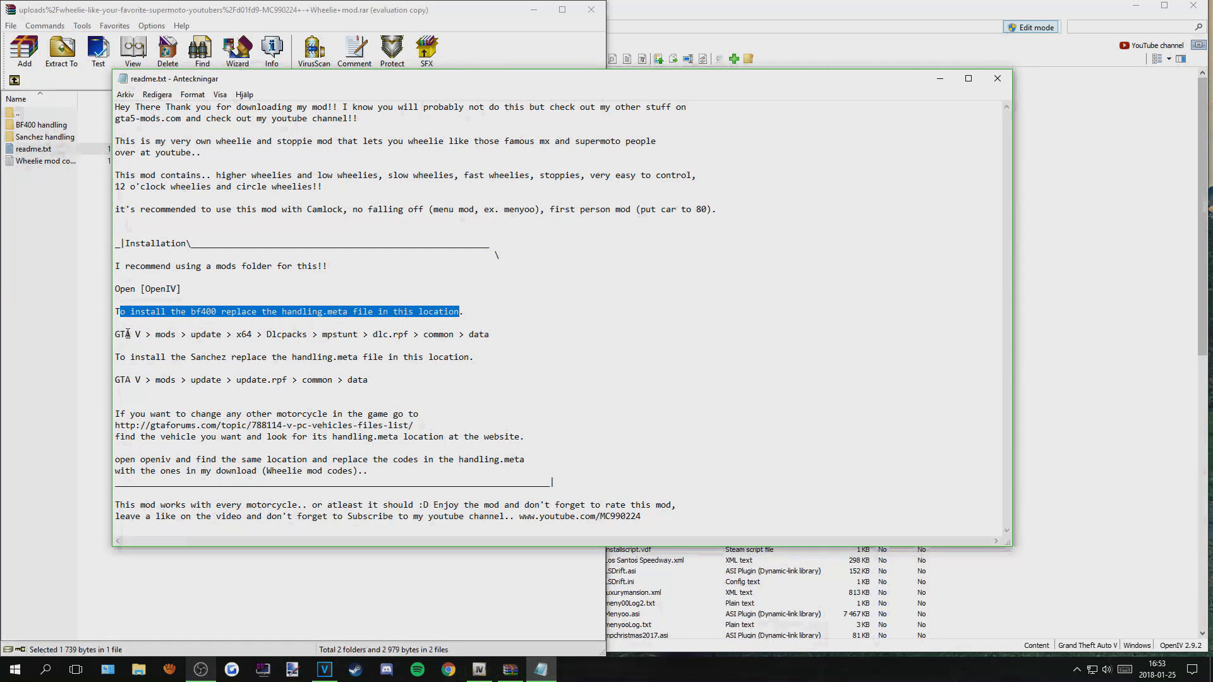
left_click_drag(120, 335, 368, 346)
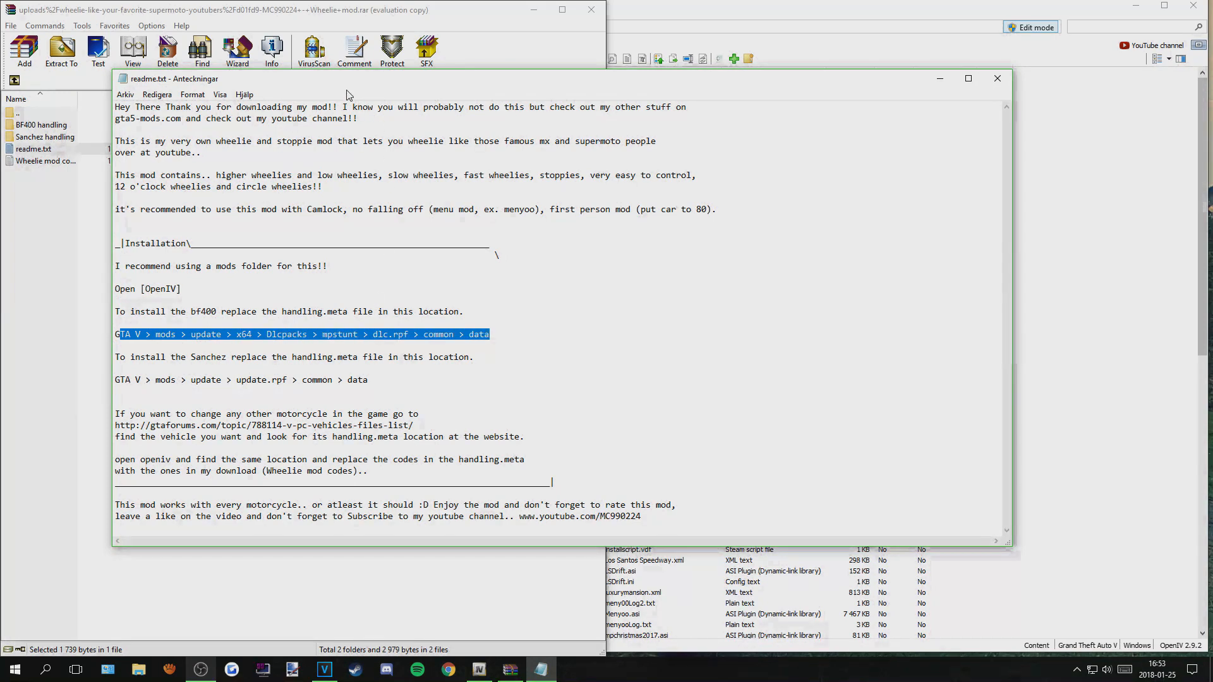
left_click_drag(272, 79, 2, 196)
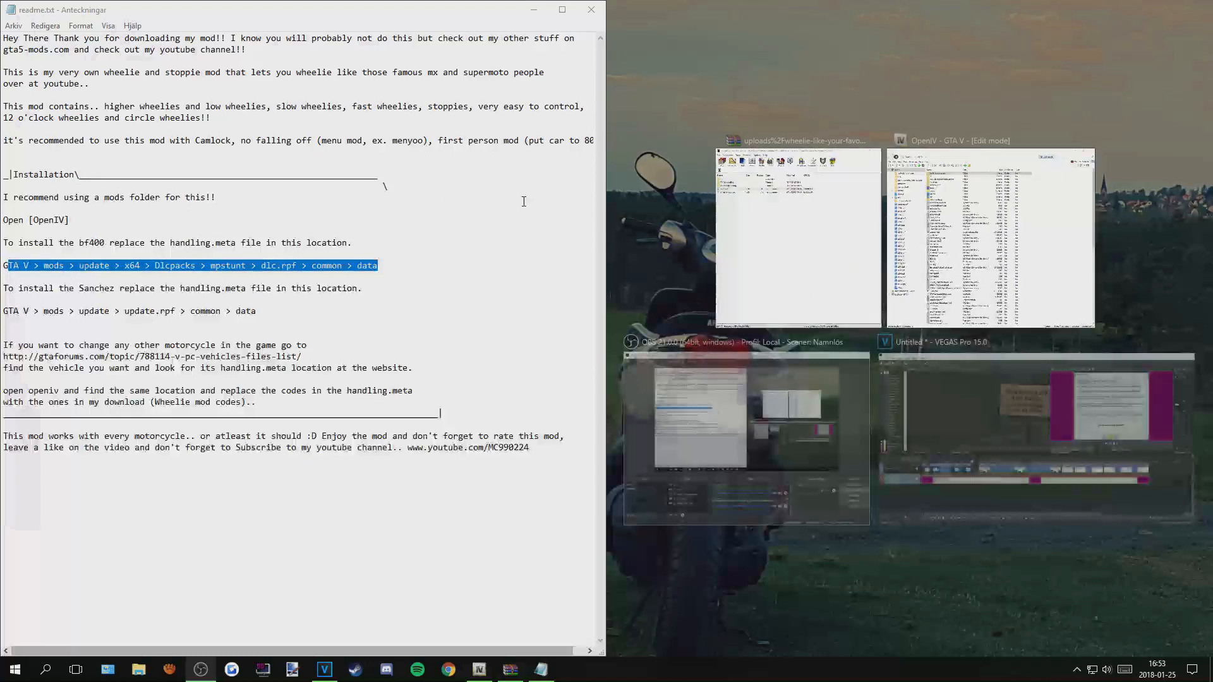
left_click(942, 238)
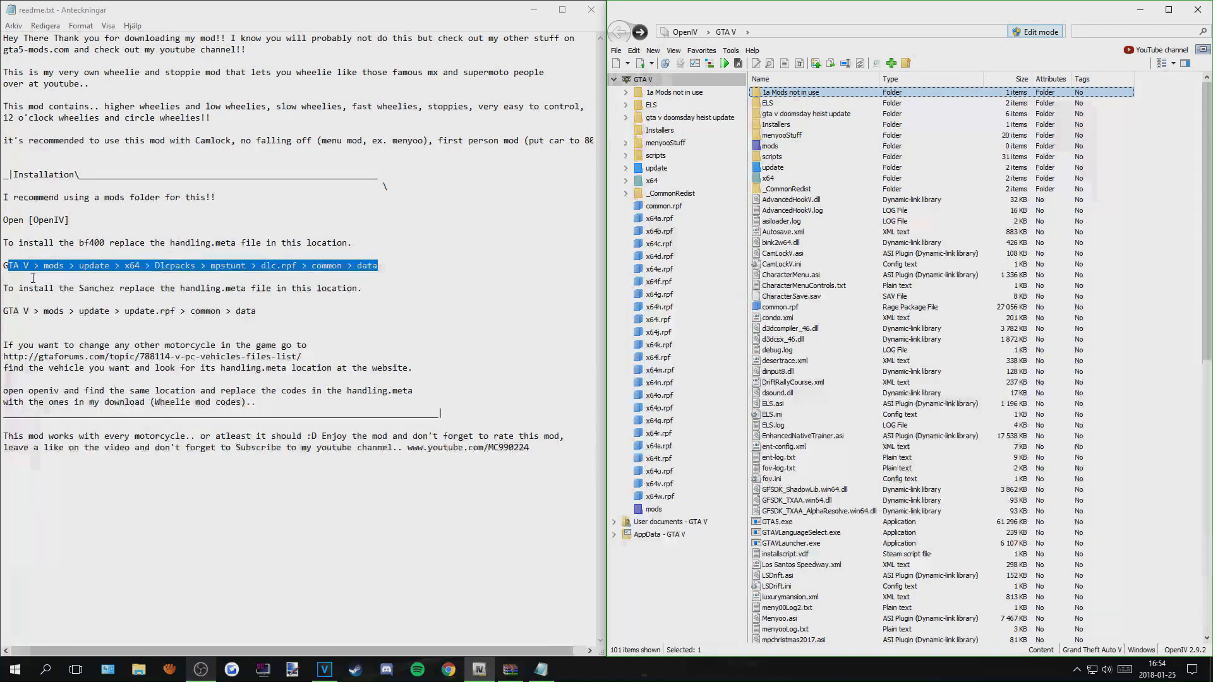
Step: Highlight mods in the readme's BF400 path, view the mods folder in OpenIV and return to the GTA V root
left_click(5, 266)
left_click_drag(7, 266, 29, 266)
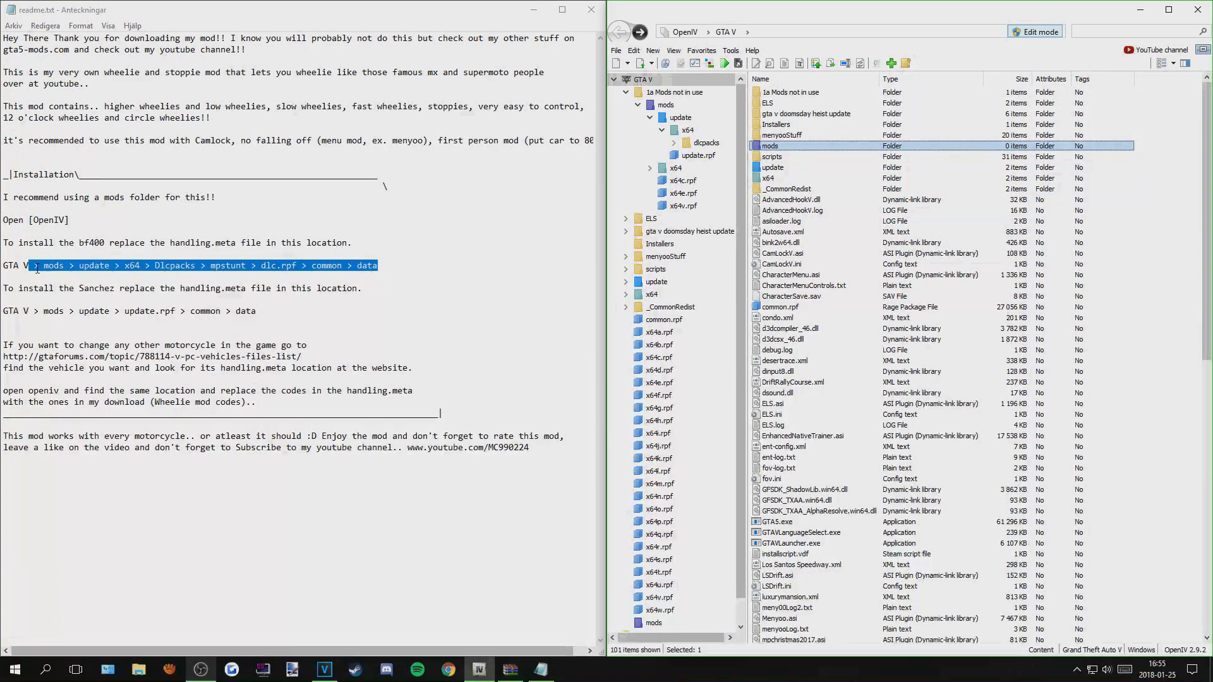
left_click_drag(39, 266, 69, 268)
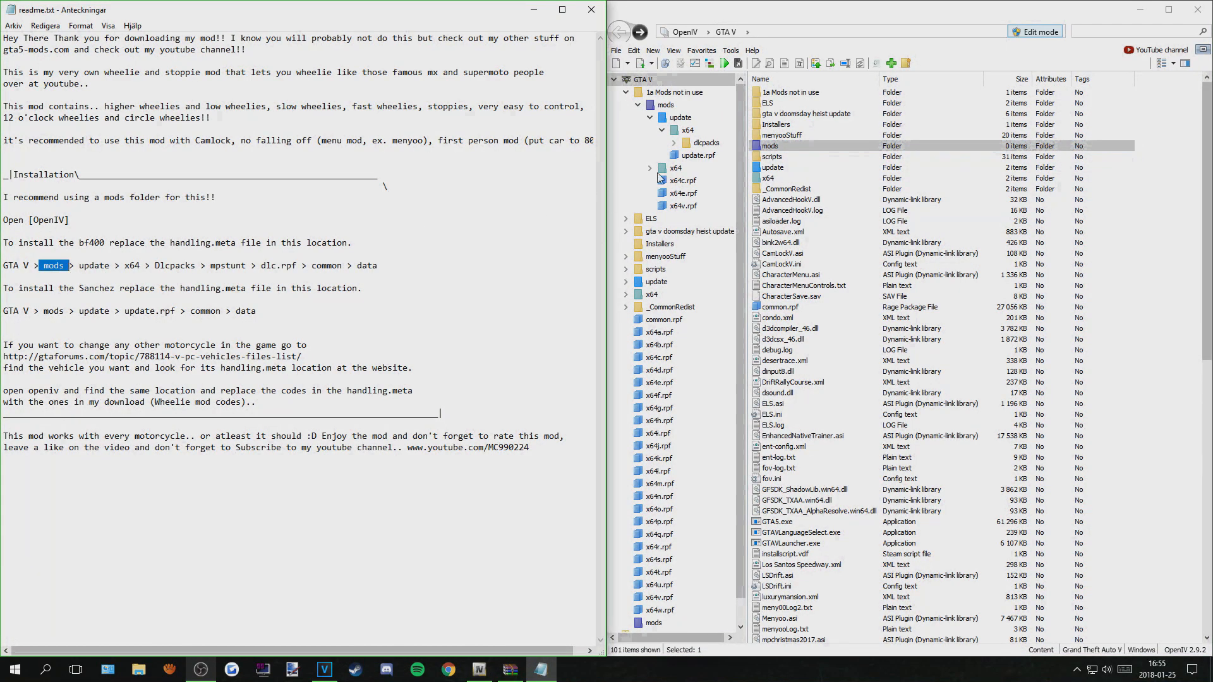
double_click(781, 147)
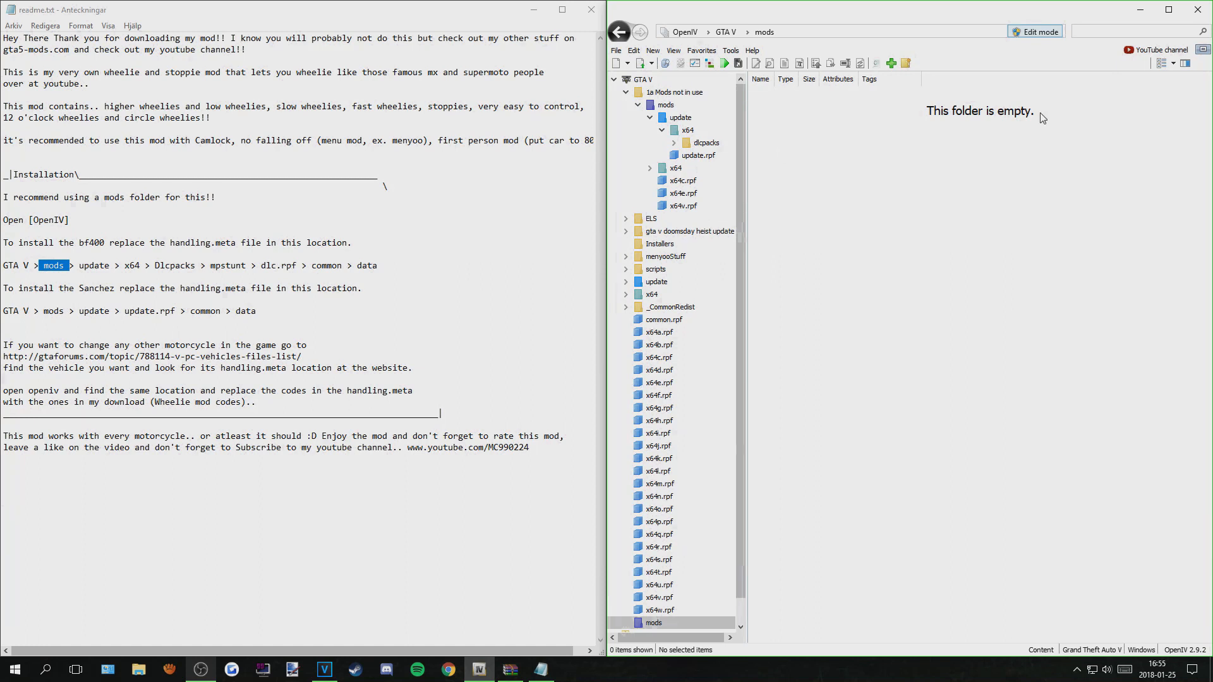
left_click(619, 33)
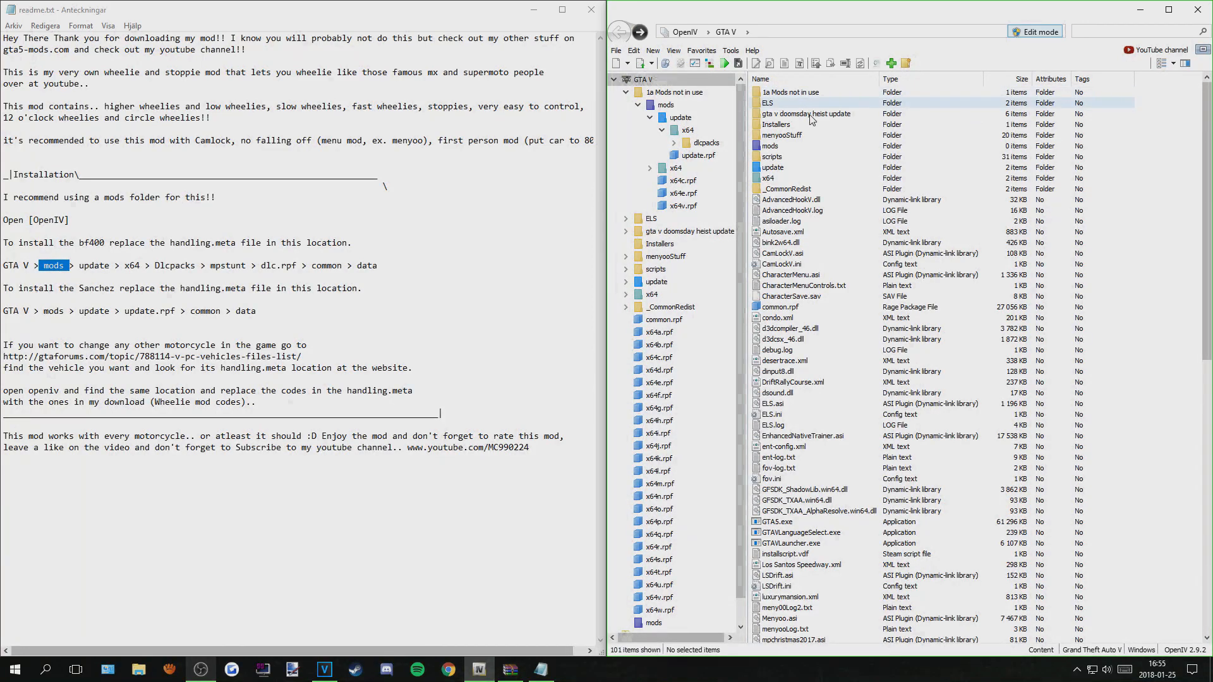
Step: Follow the readme's BF400 path from the GTA V root into update > x64 > dlcpacks
left_click(773, 168)
left_click_drag(75, 265, 117, 265)
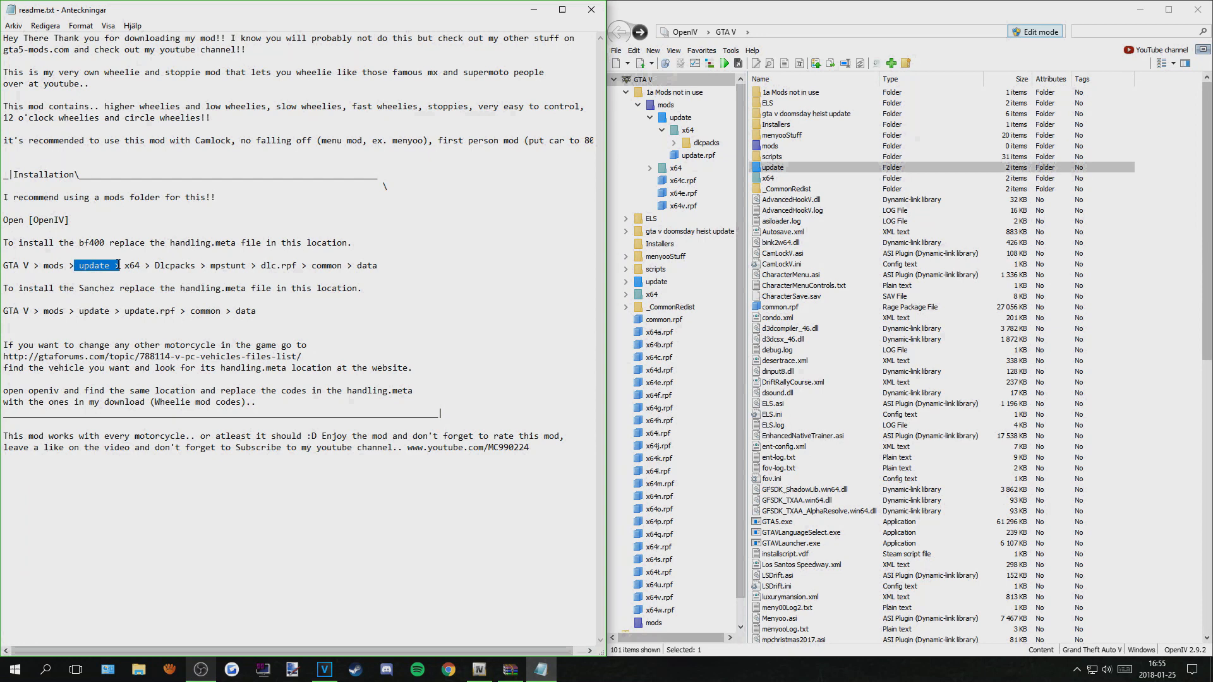
double_click(781, 167)
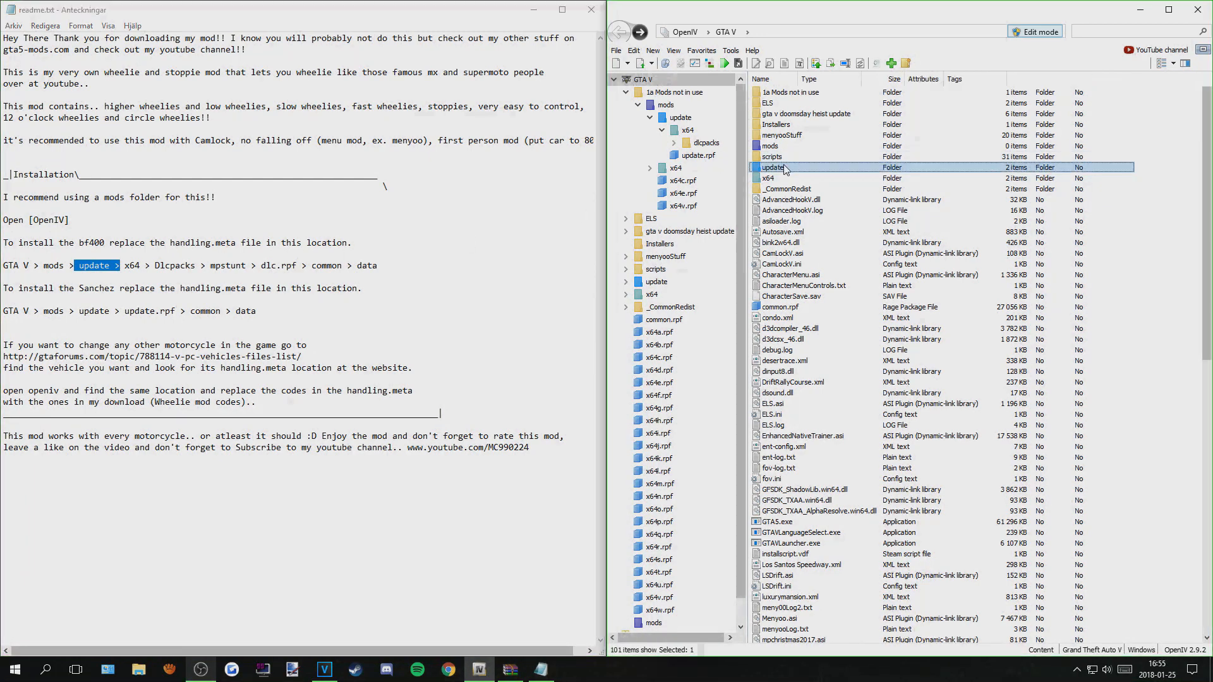
left_click_drag(129, 265, 149, 265)
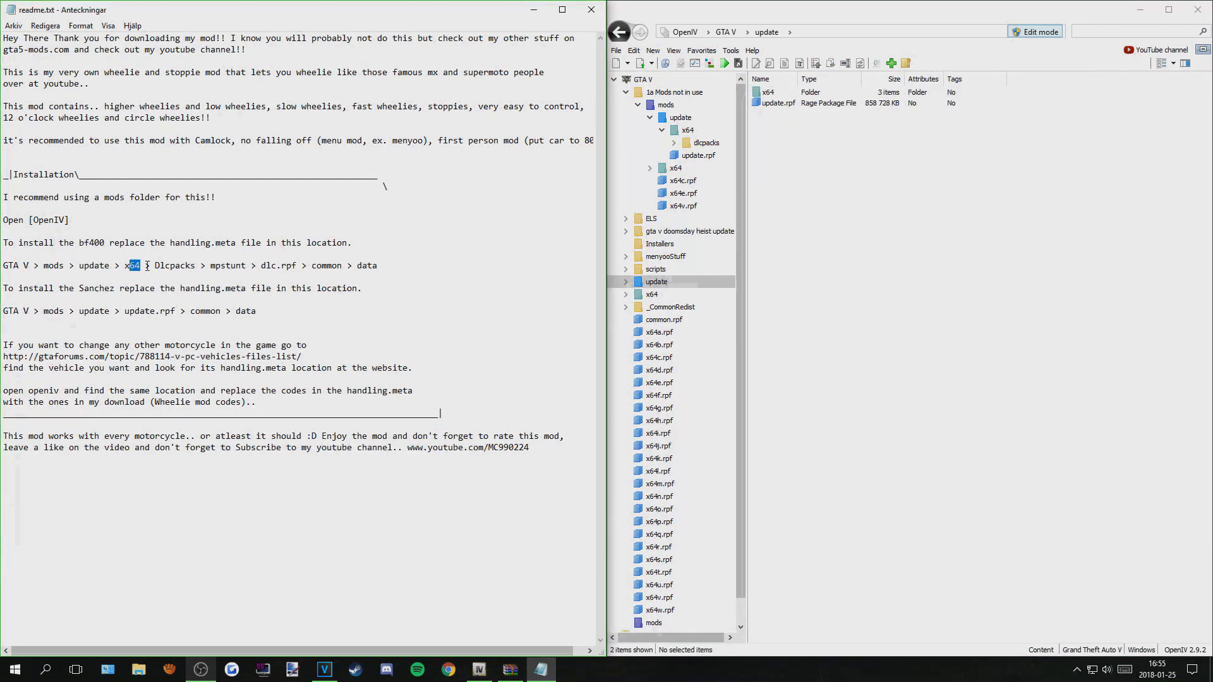
double_click(768, 92)
left_click_drag(151, 266, 206, 266)
left_click(774, 104)
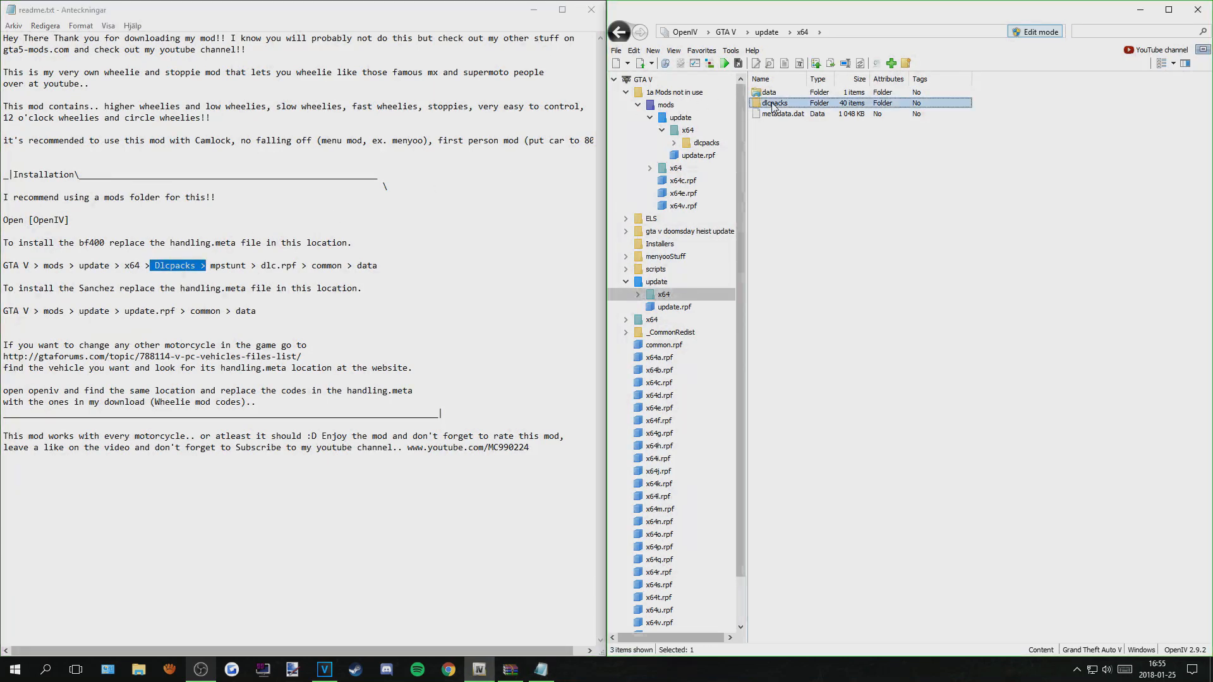
double_click(773, 105)
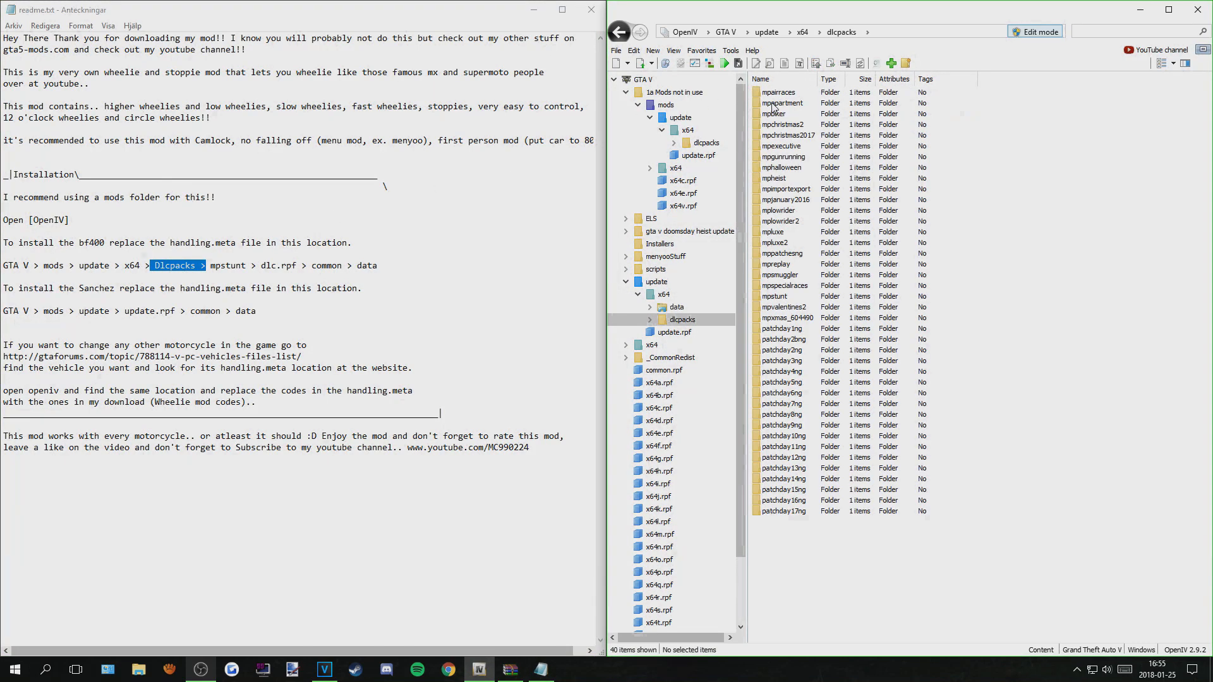
Step: Highlight mpstunt in the readme path and look through the DLC and patchday folders inside dlcpacks
left_click_drag(211, 265, 239, 263)
left_click_drag(1003, 559, 876, 95)
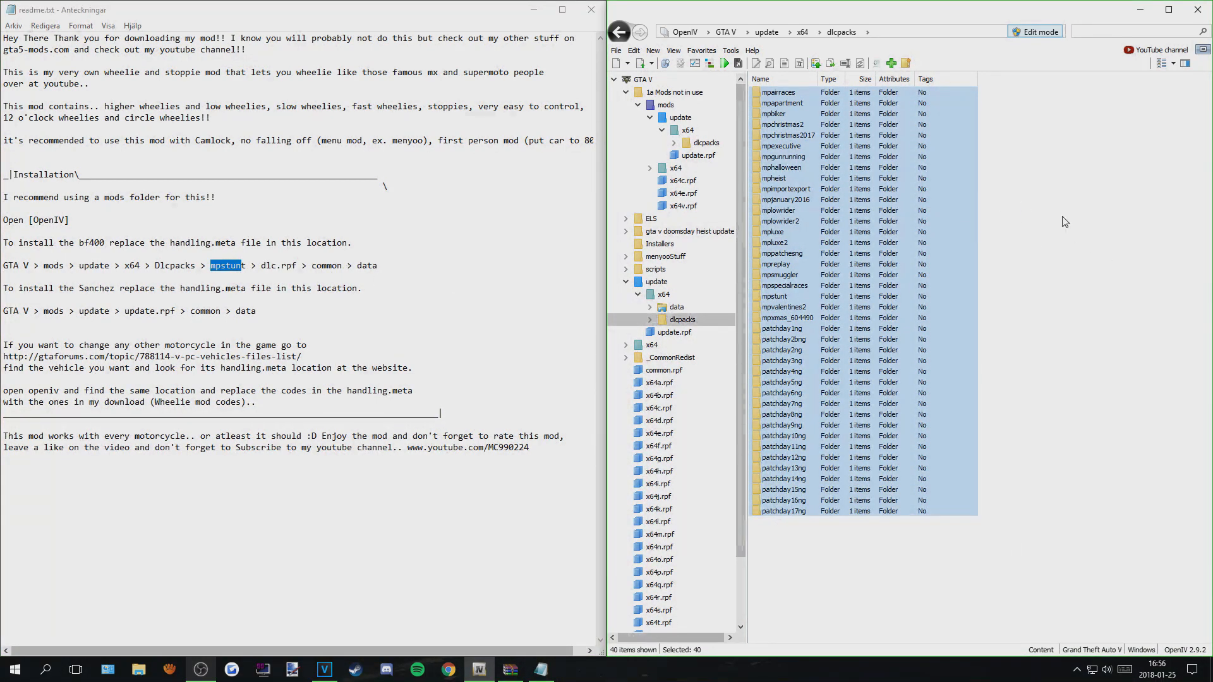
left_click(1064, 220)
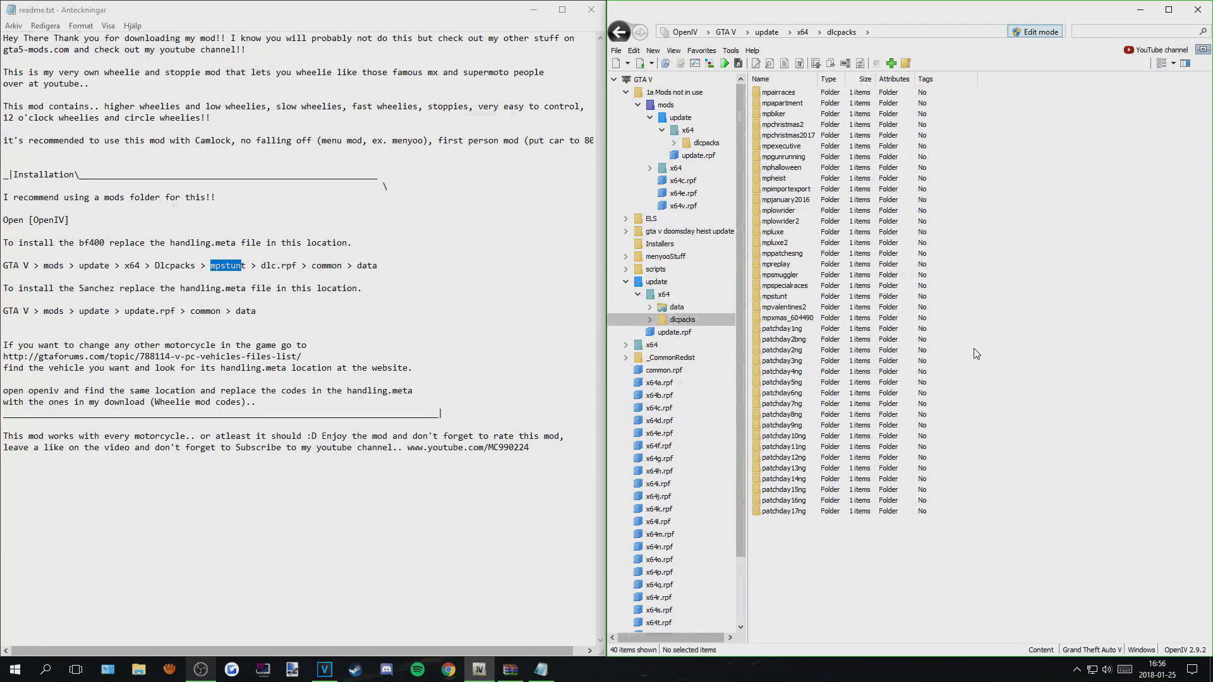
left_click(799, 213)
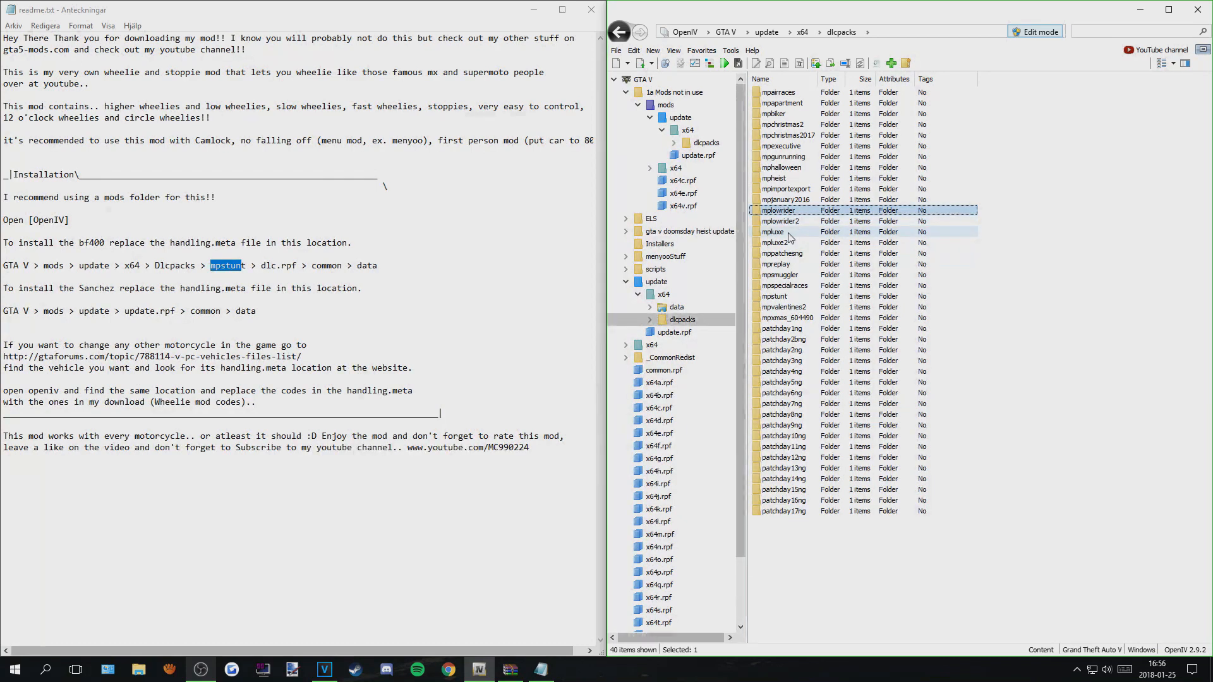
left_click(792, 297)
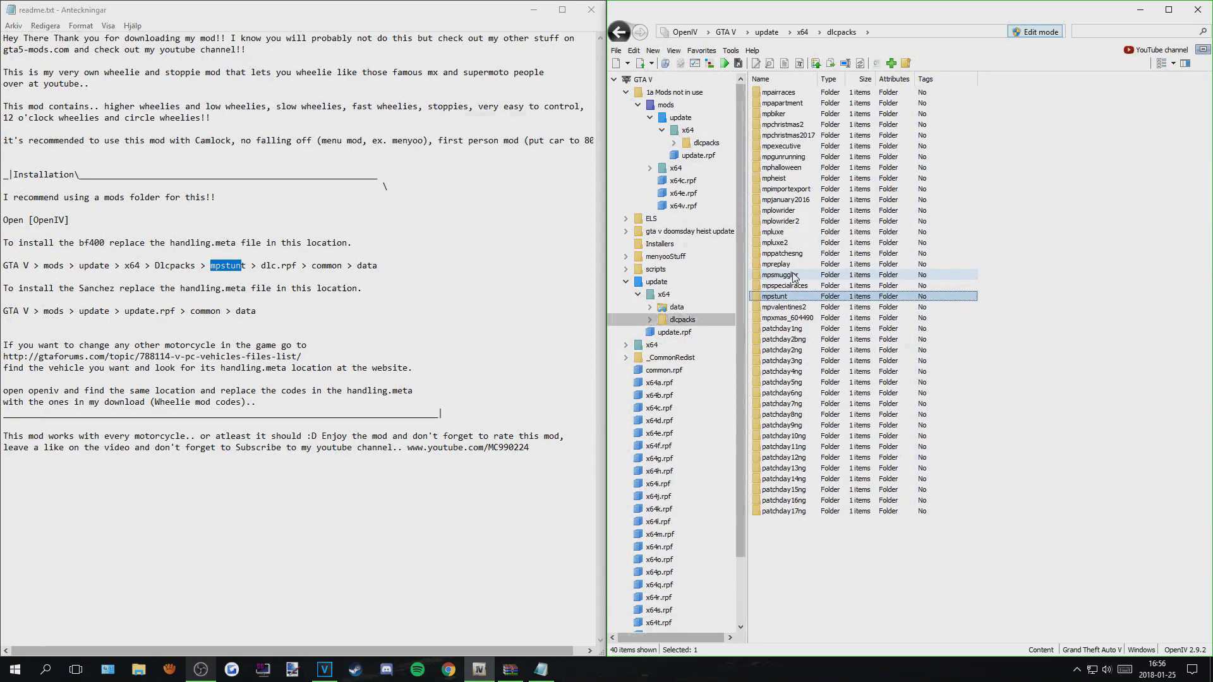
left_click(803, 276)
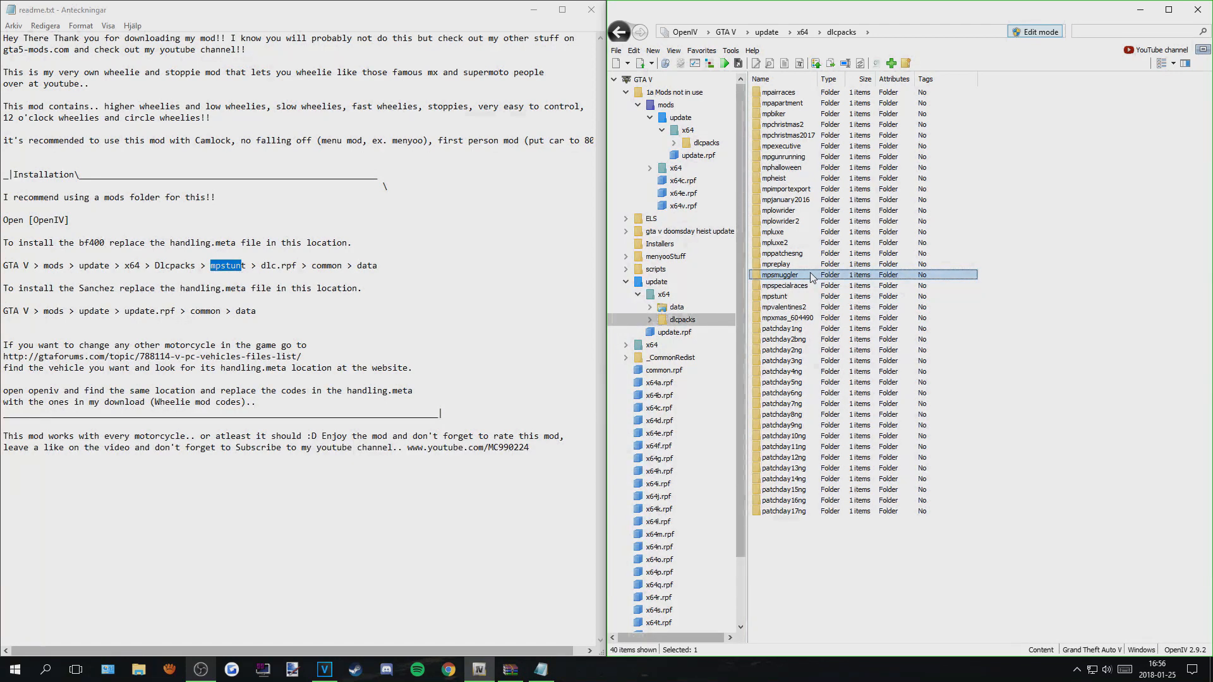
left_click(781, 179)
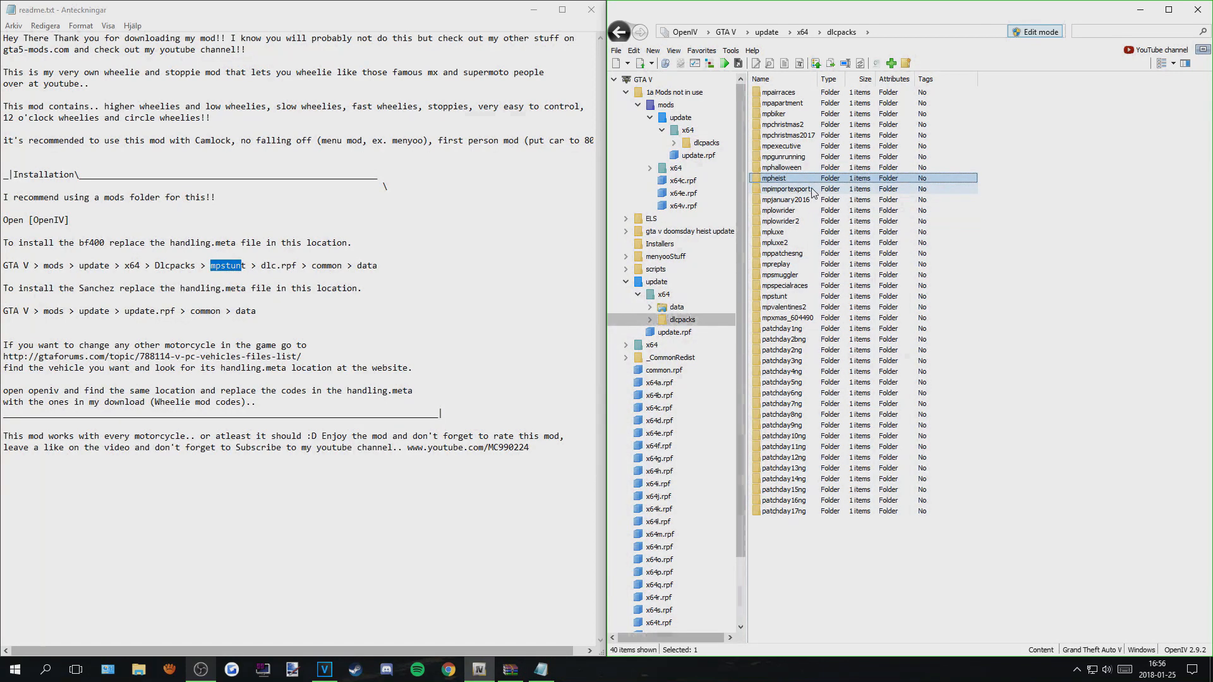
left_click(790, 189)
left_click(798, 157)
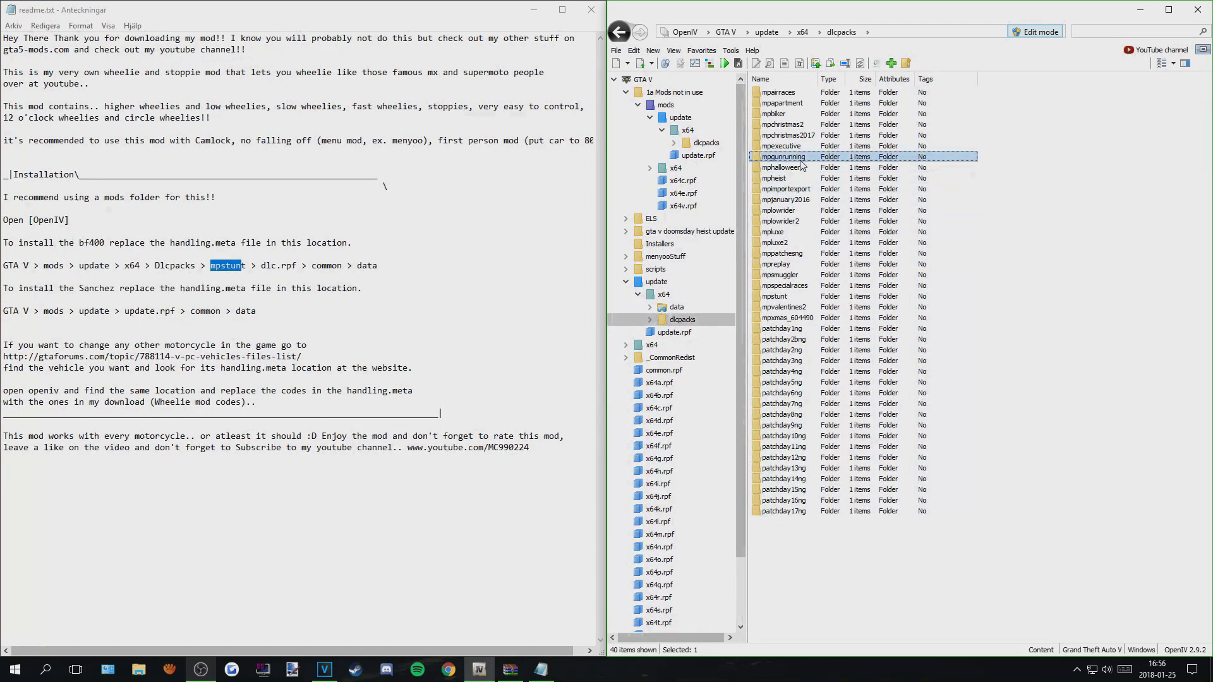
left_click(791, 115)
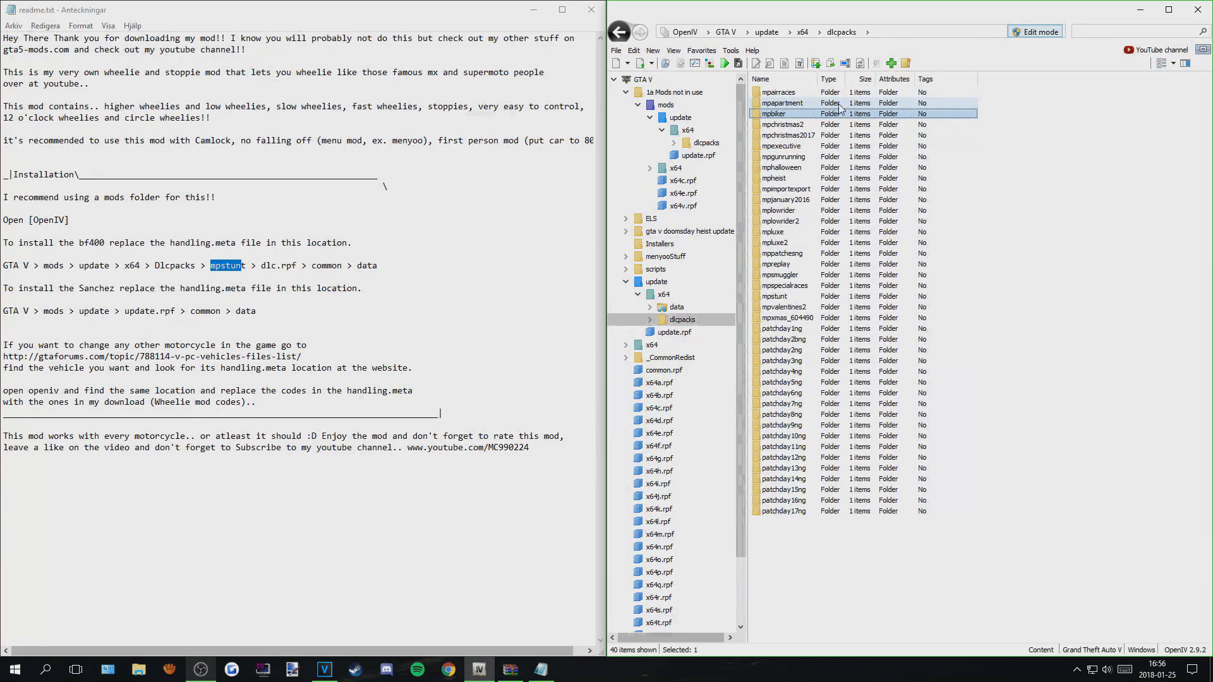
left_click(793, 340)
left_click(822, 479)
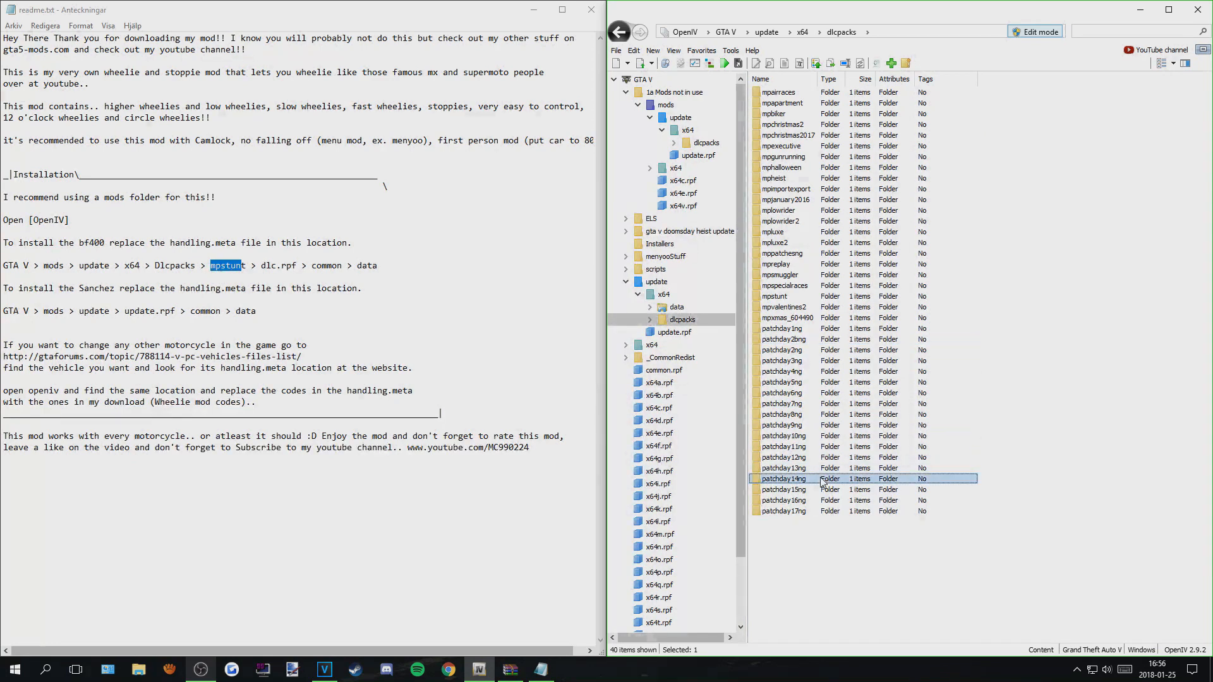
left_click(1011, 328)
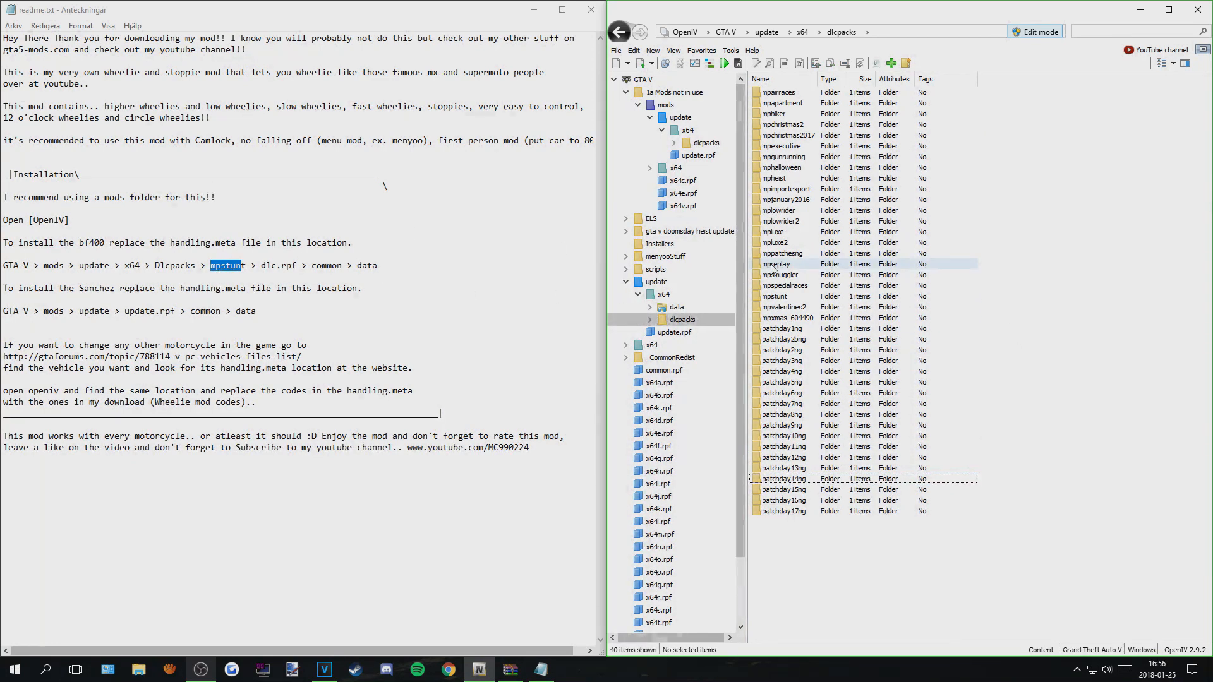
Step: Open dlc.rpf inside the mpstunt folder and copy the archive to the mods folder
left_click(778, 297)
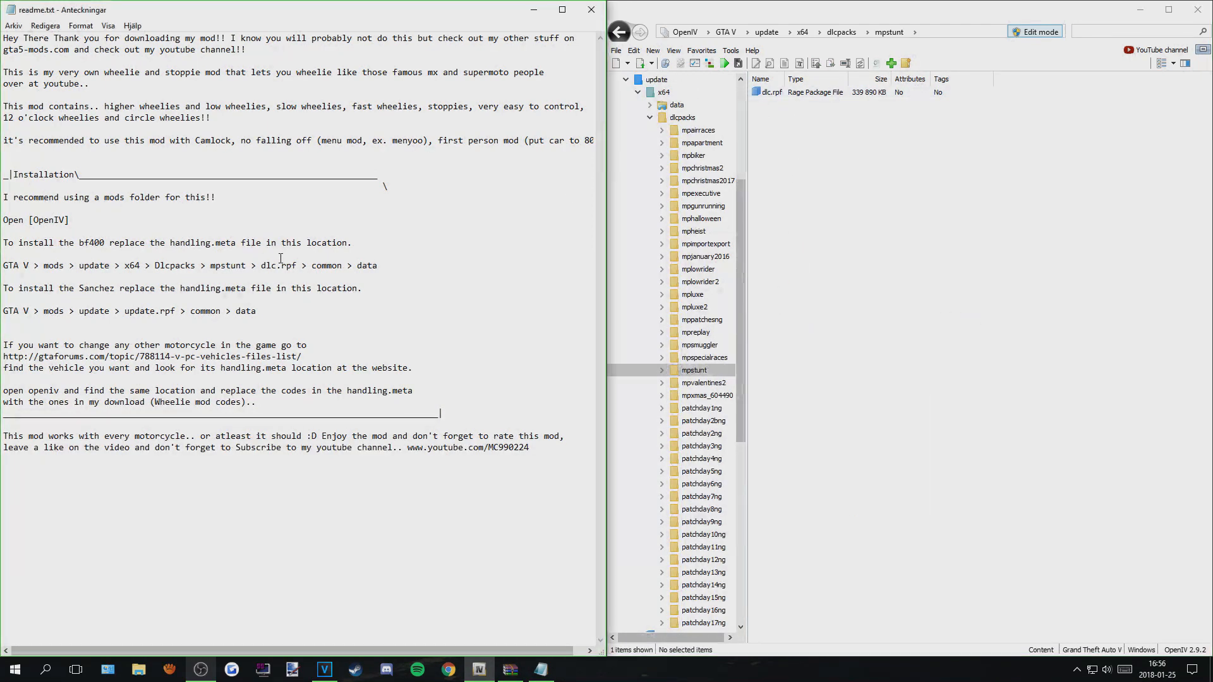
left_click_drag(4, 266, 266, 266)
left_click(771, 93)
double_click(768, 93)
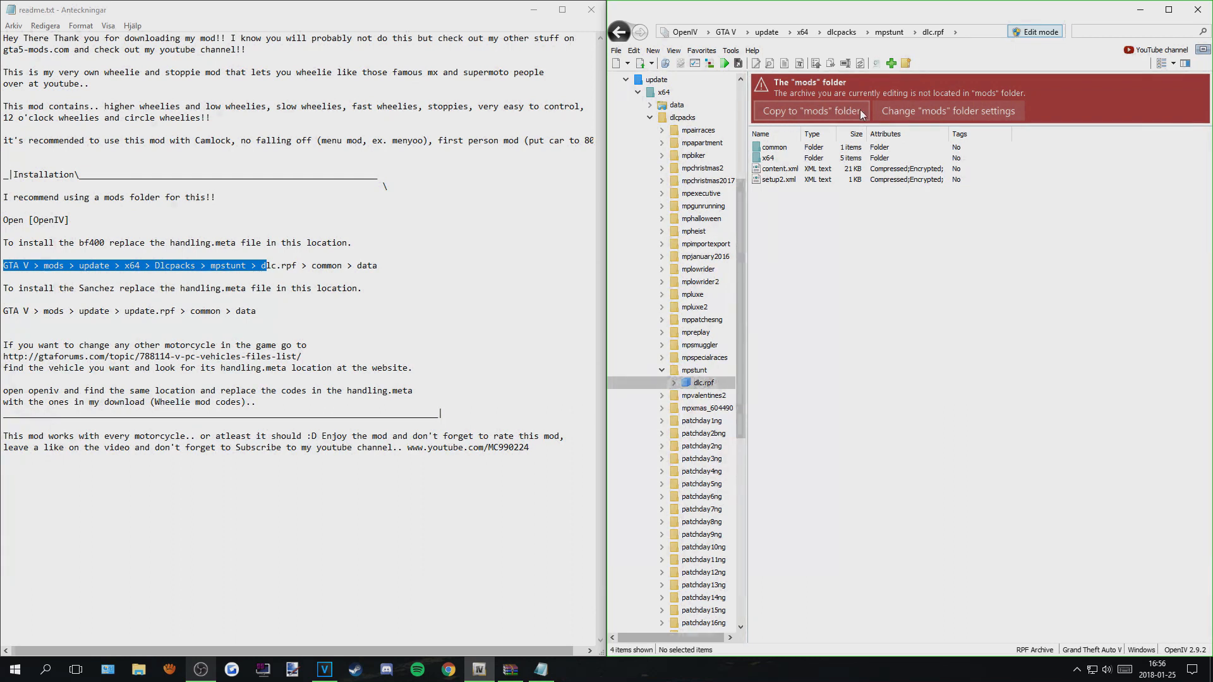
left_click(797, 111)
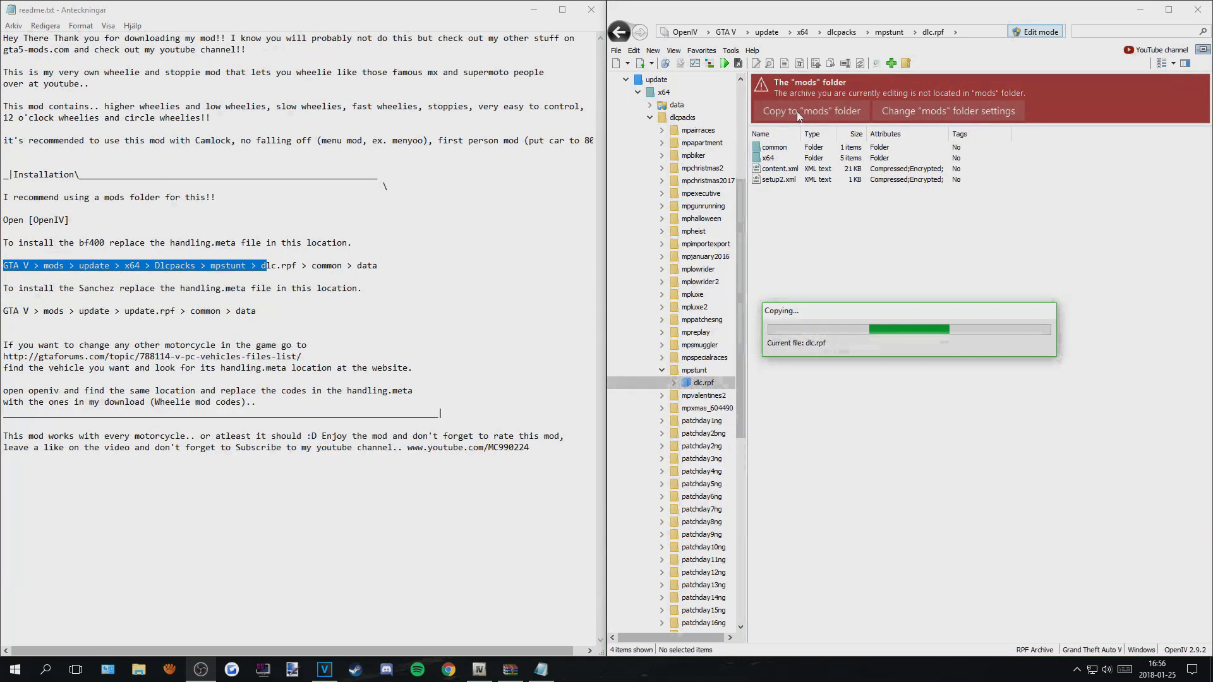
Step: Copy mpstunt's dlc.rpf to the mods folder and trace the BF400 path through common > data in the readme
left_click(797, 111)
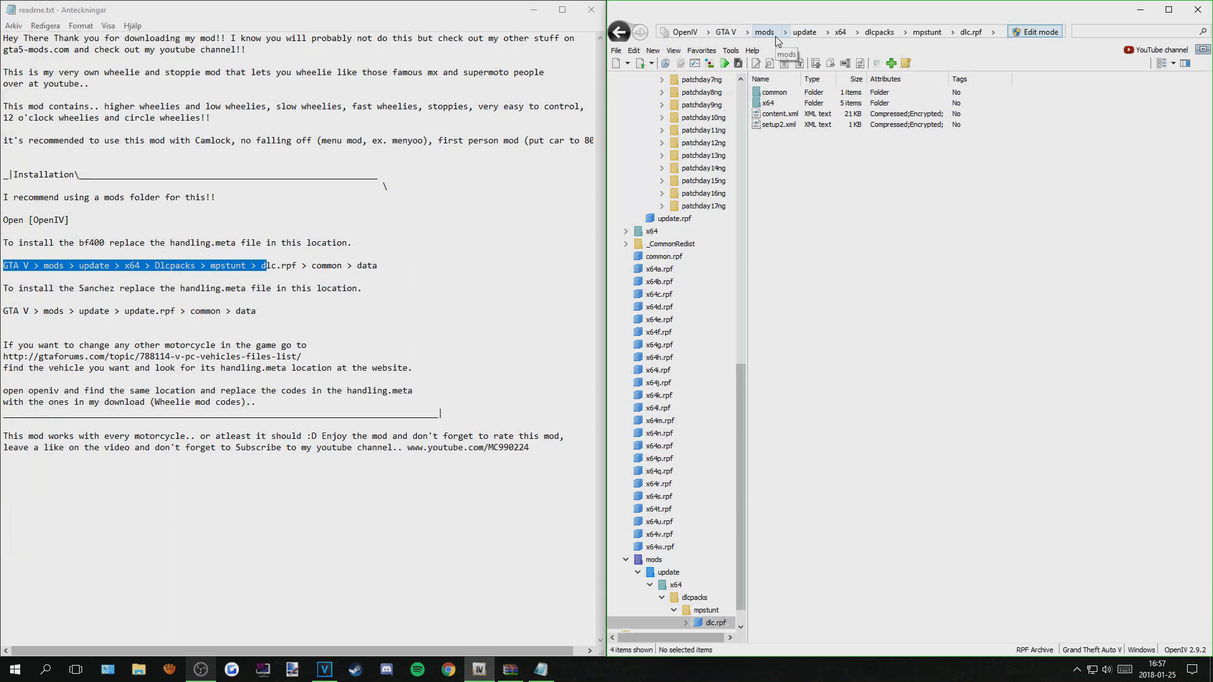
left_click(619, 32)
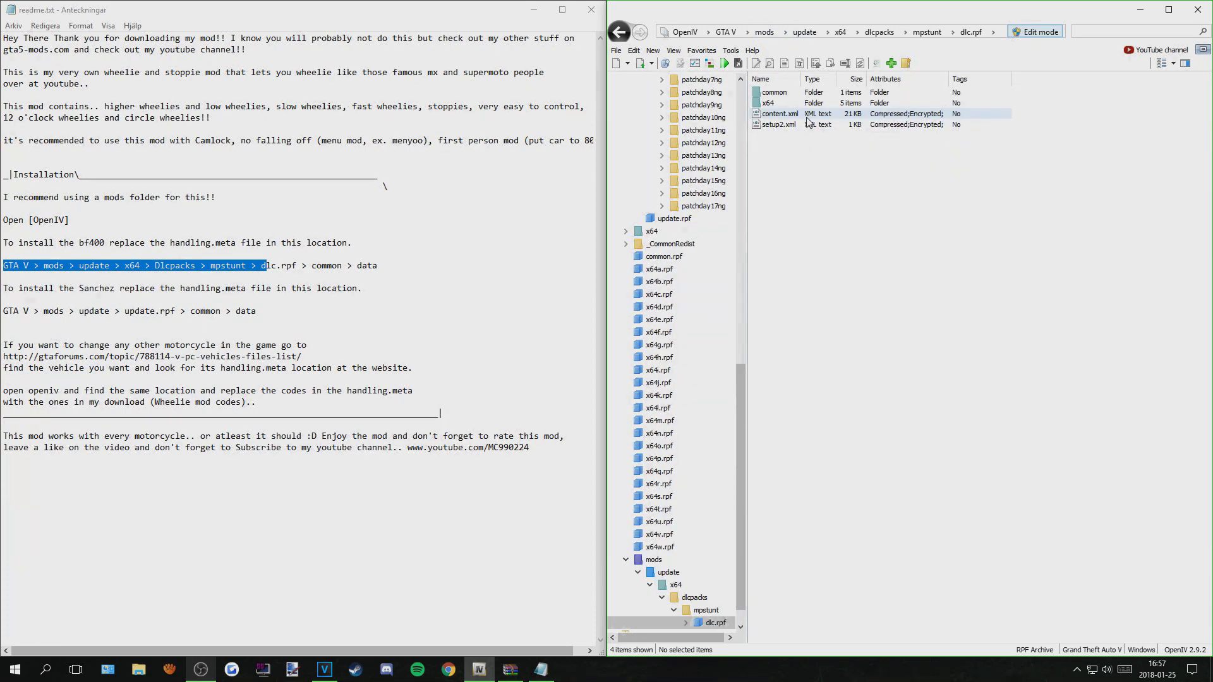
mouse_move(49, 266)
left_mouse_down()
mouse_move(5, 258)
mouse_move(62, 271)
left_mouse_up()
left_click(45, 264)
left_click_drag(41, 265, 376, 272)
left_click(8, 266)
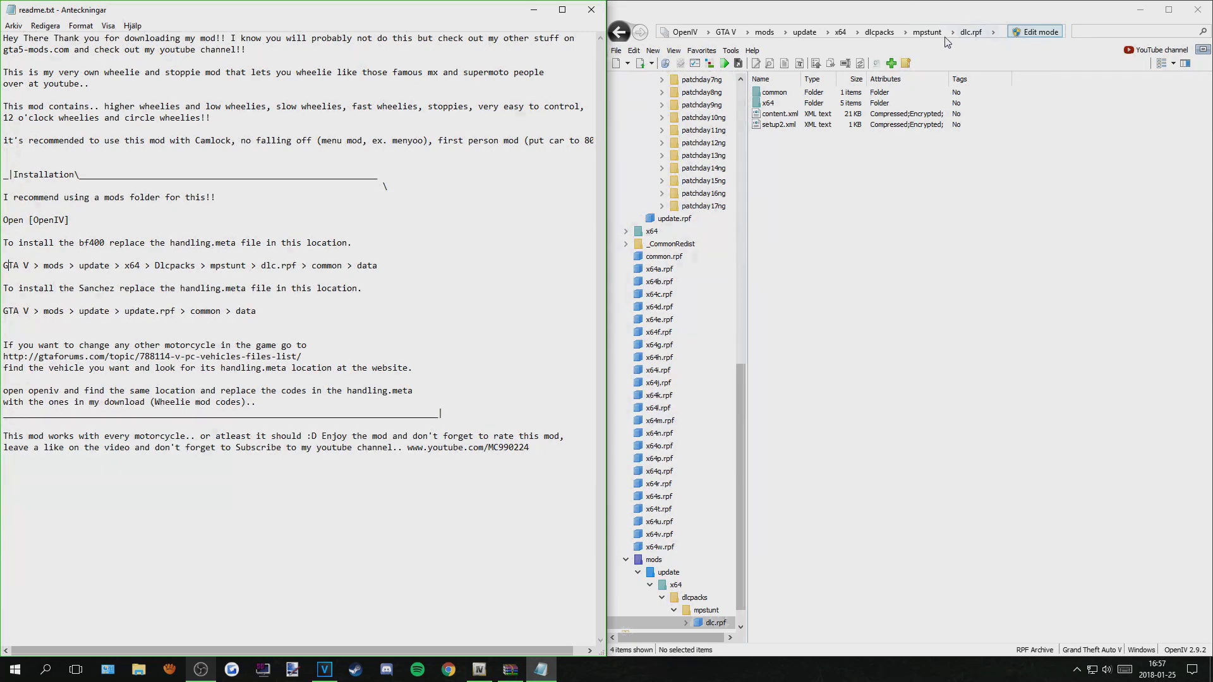
Step: Open common > data inside the mods copy of mpstunt's dlc.rpf and select handling.meta
left_click(978, 37)
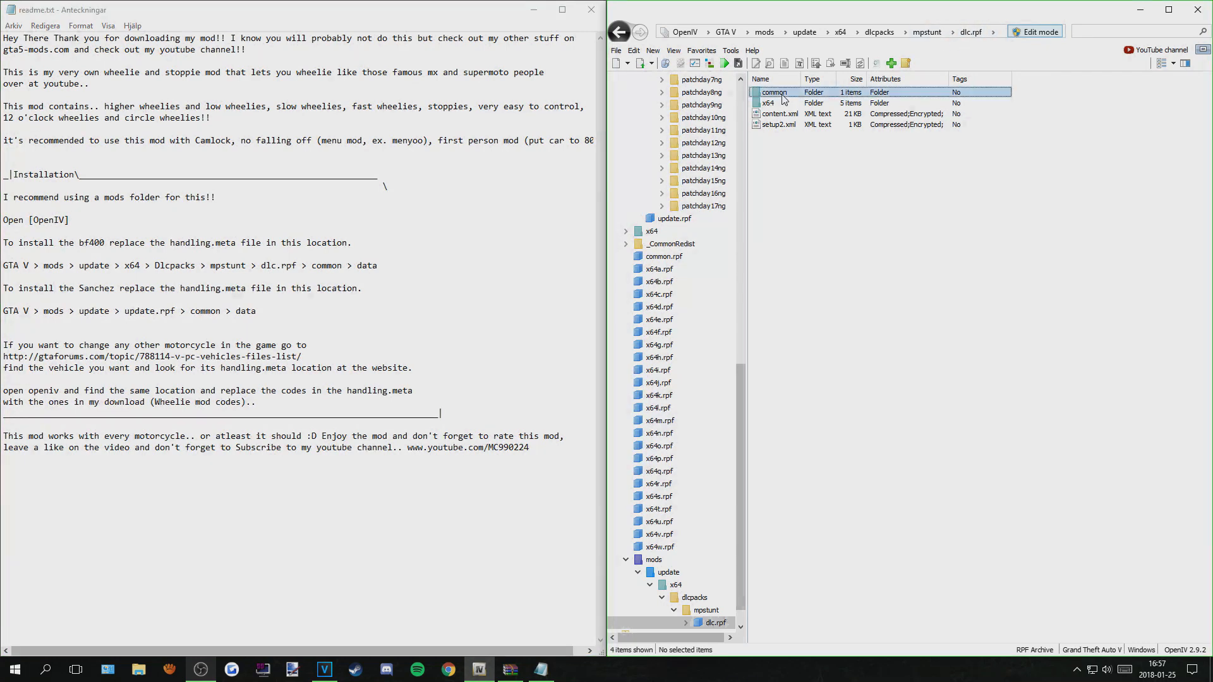
double_click(782, 95)
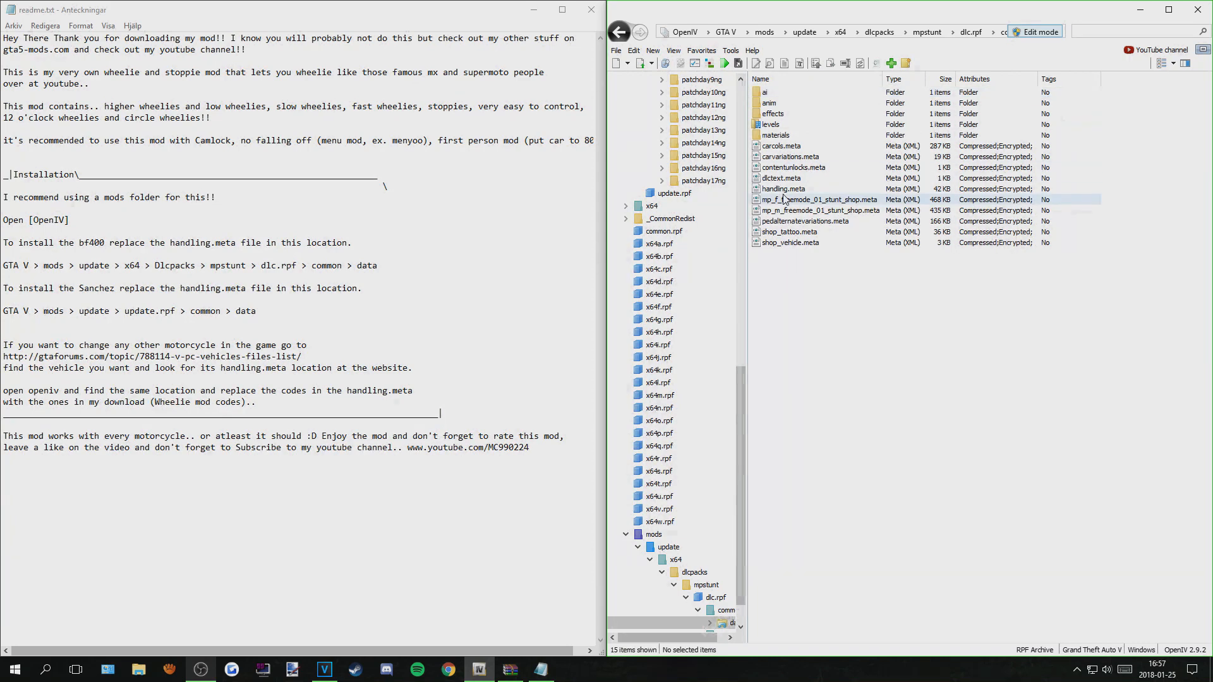
left_click(795, 190)
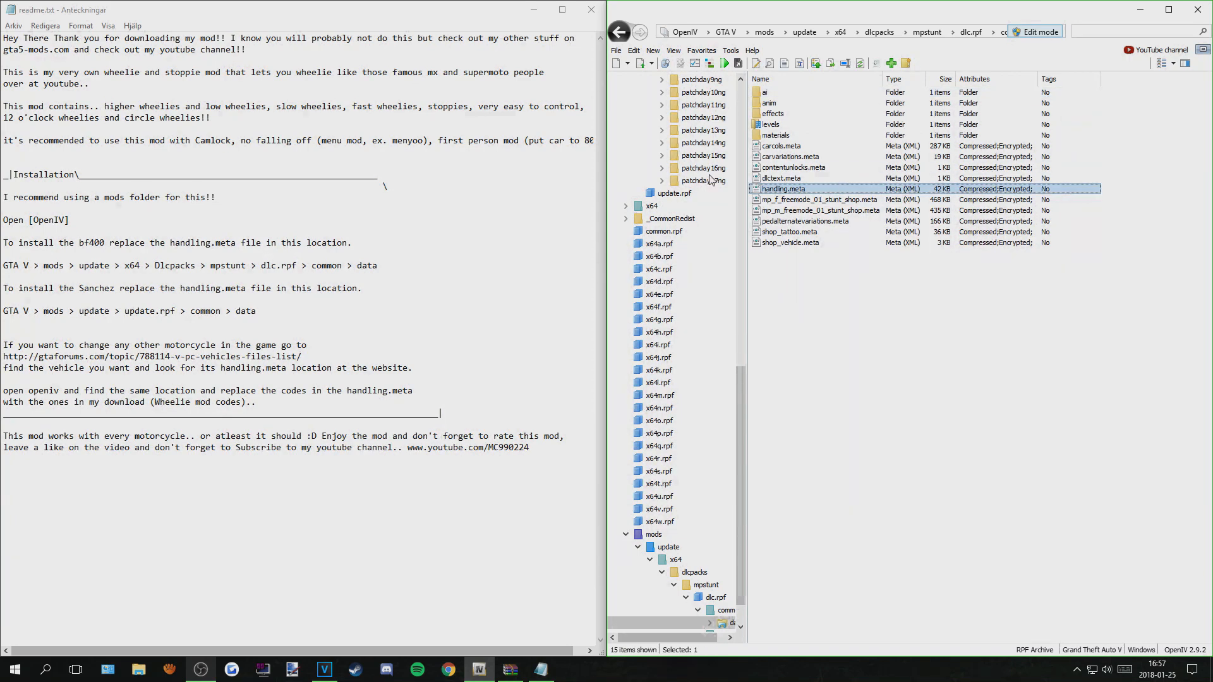
Step: Replace handling.meta in the mpstunt data folder with the file from the mod archive's BF400 handling folder
left_click(534, 10)
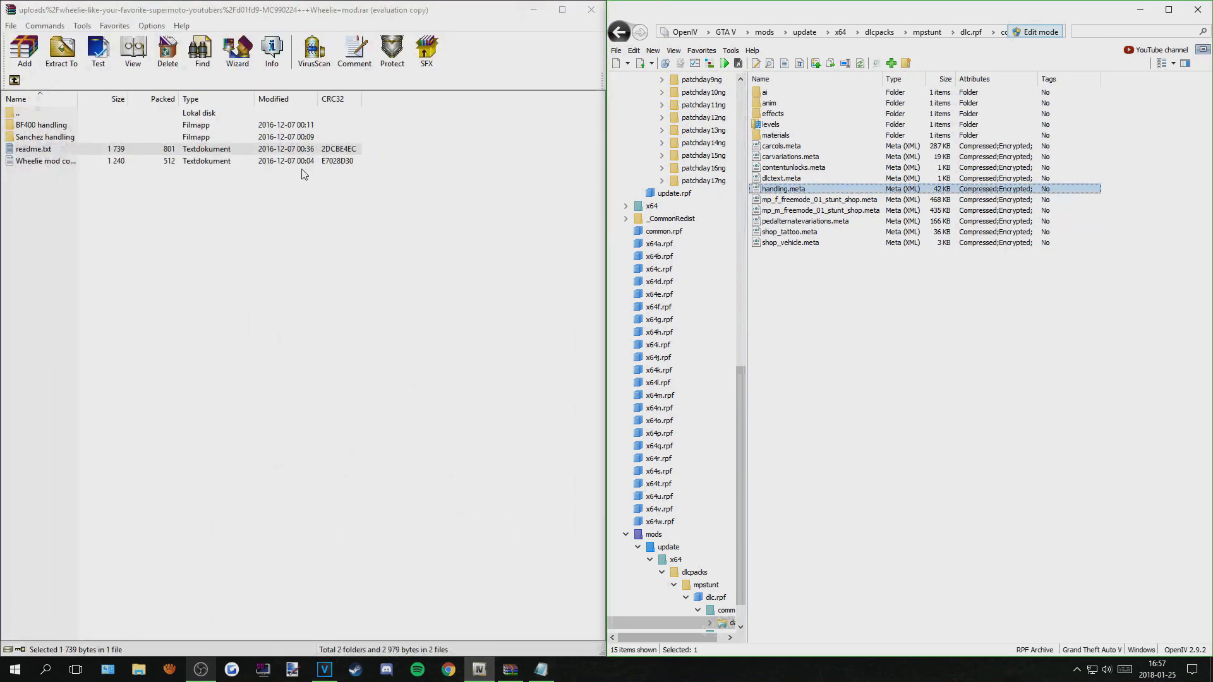
double_click(62, 125)
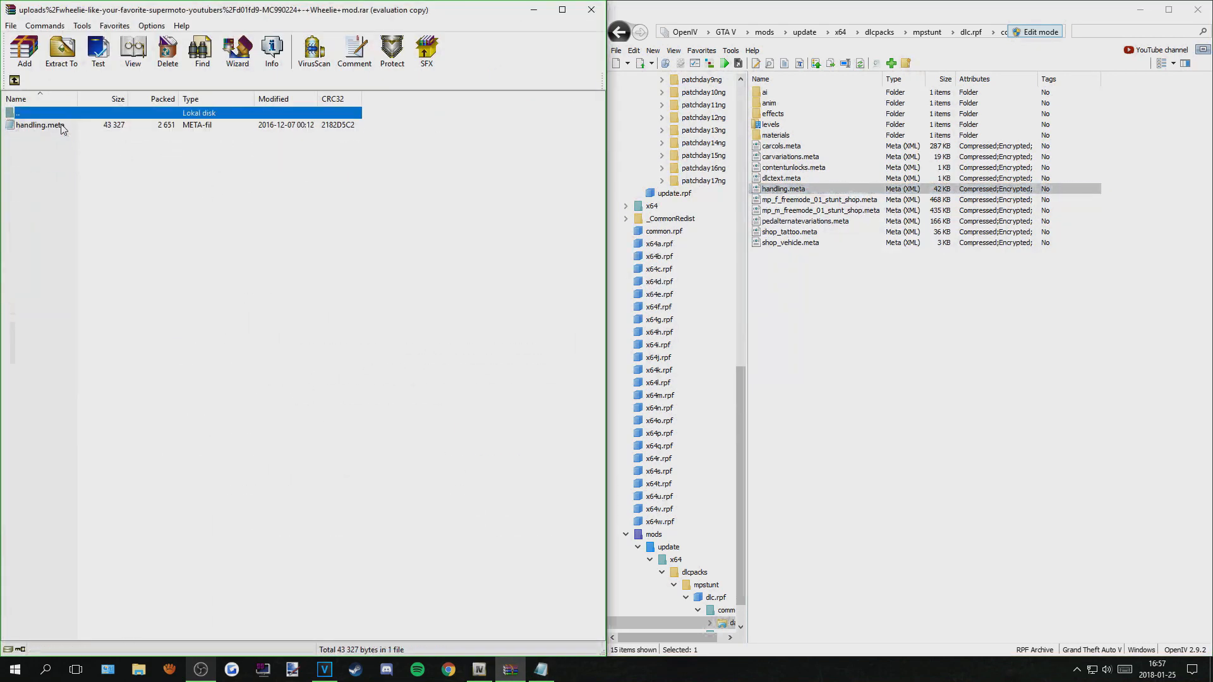
left_click(62, 125)
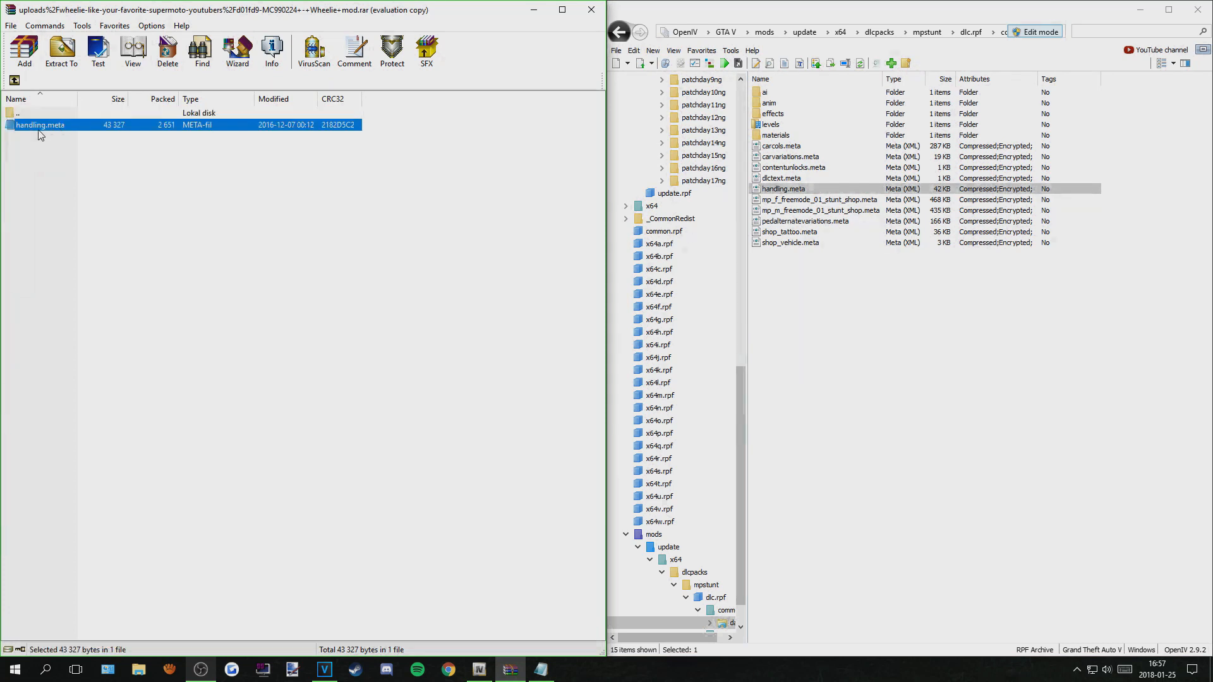
left_click_drag(36, 130, 886, 331)
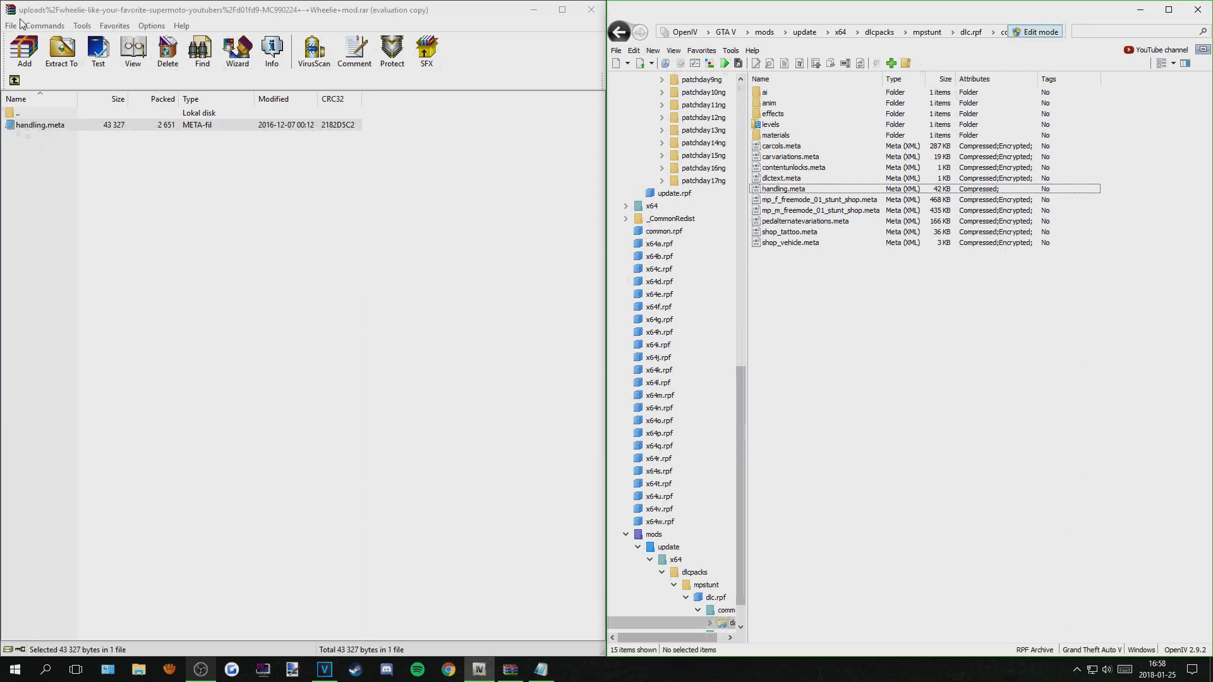
Step: Return to the mod archive's root and review the contents of its BF400 handling folder
left_click(13, 81)
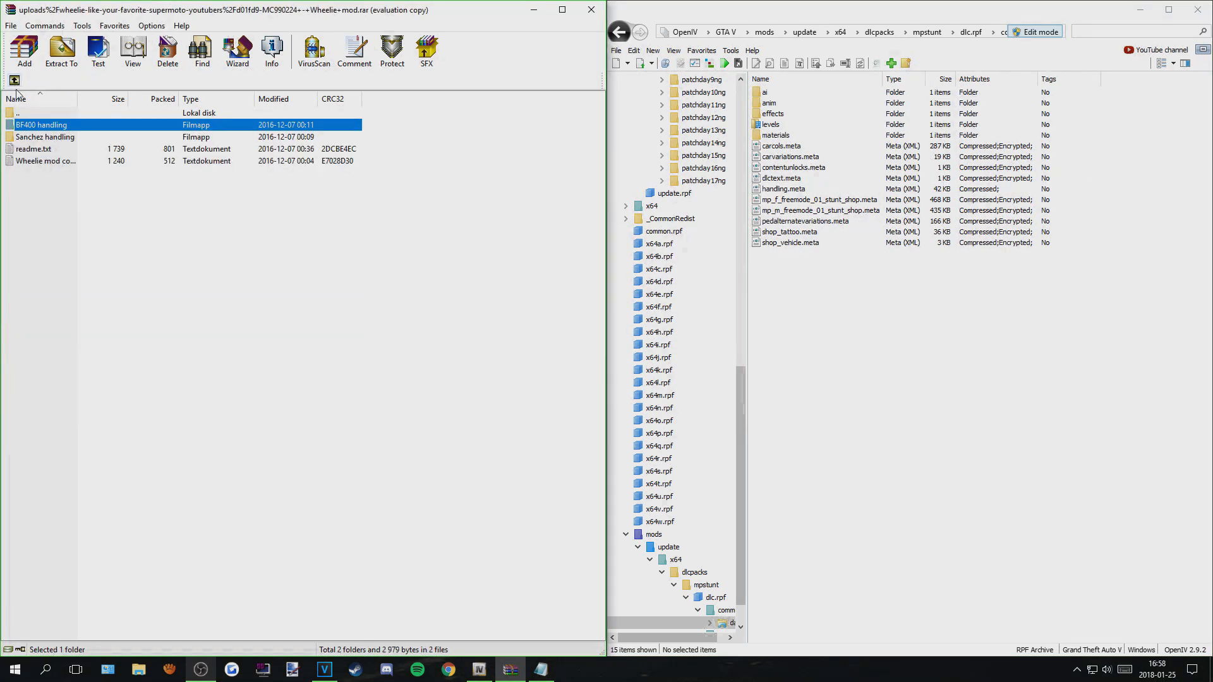
double_click(28, 124)
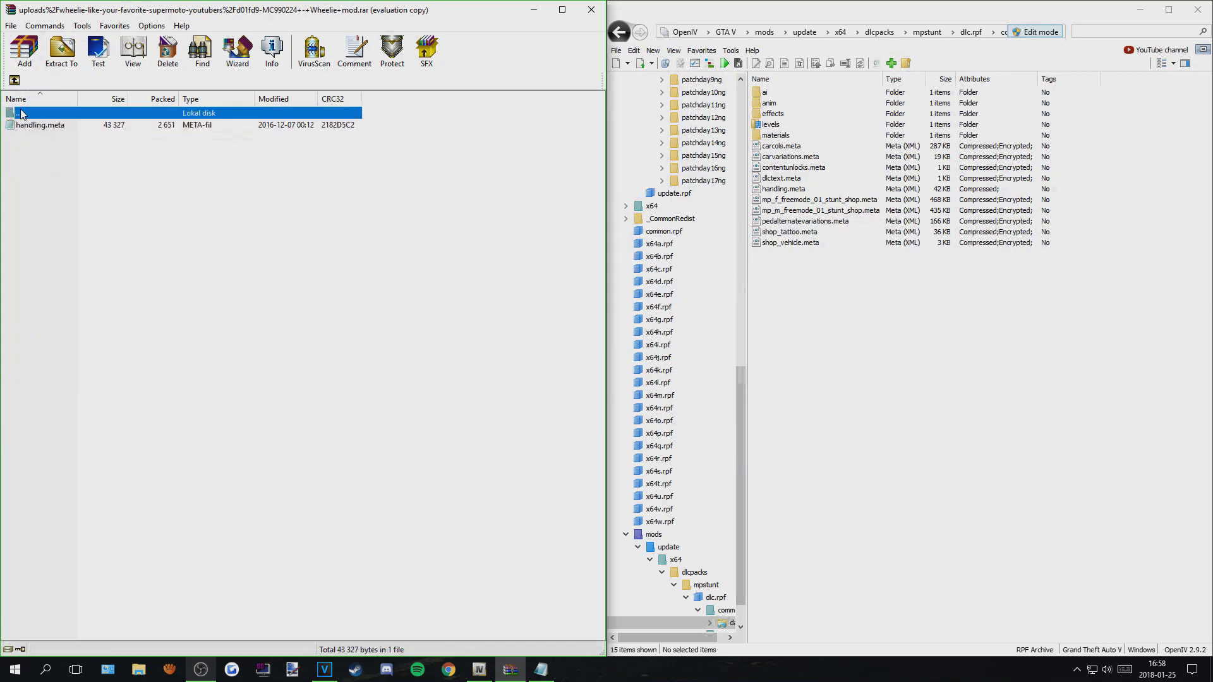
double_click(18, 115)
double_click(28, 125)
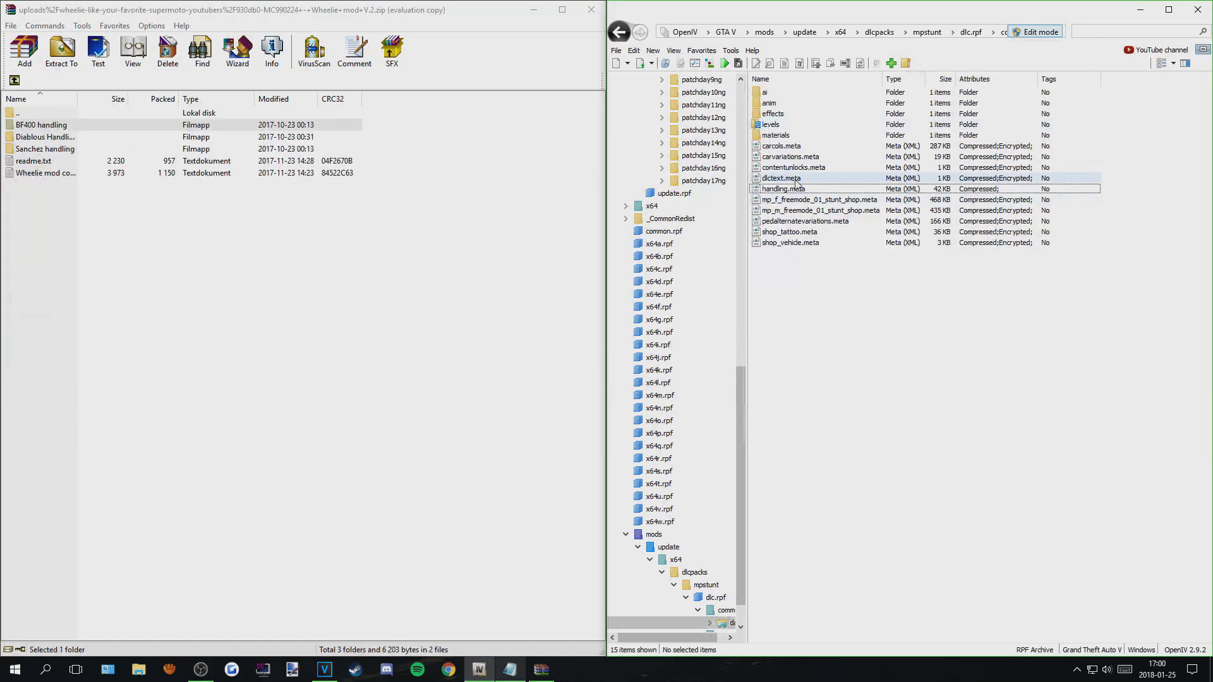
Step: Open readme.txt from the Wheelie mod V.2 archive beside OpenIV and highlight the Diablous installation instructions and path
left_click(55, 138)
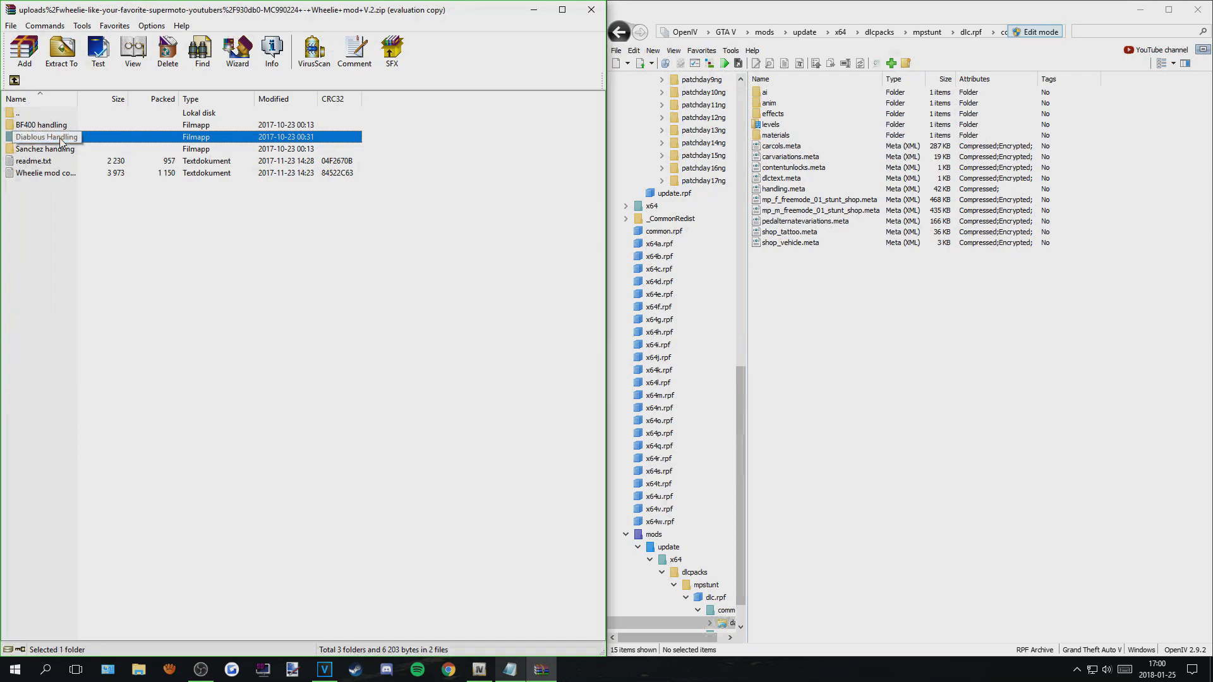
double_click(32, 162)
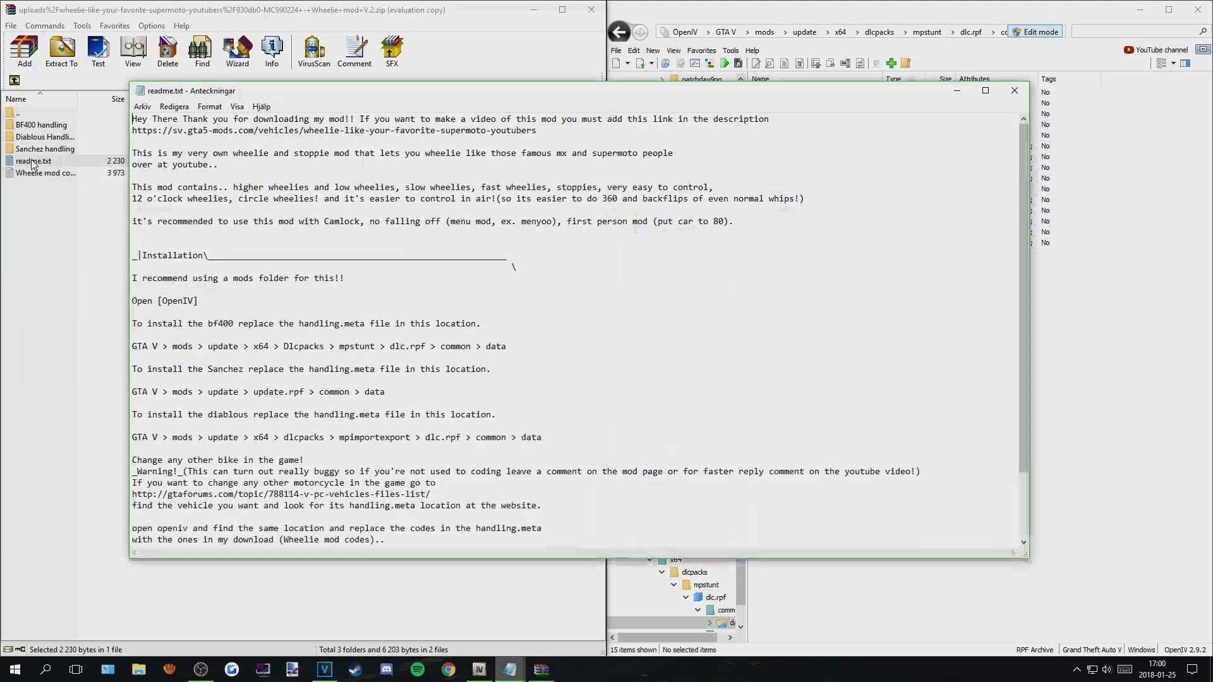
key("super+Left")
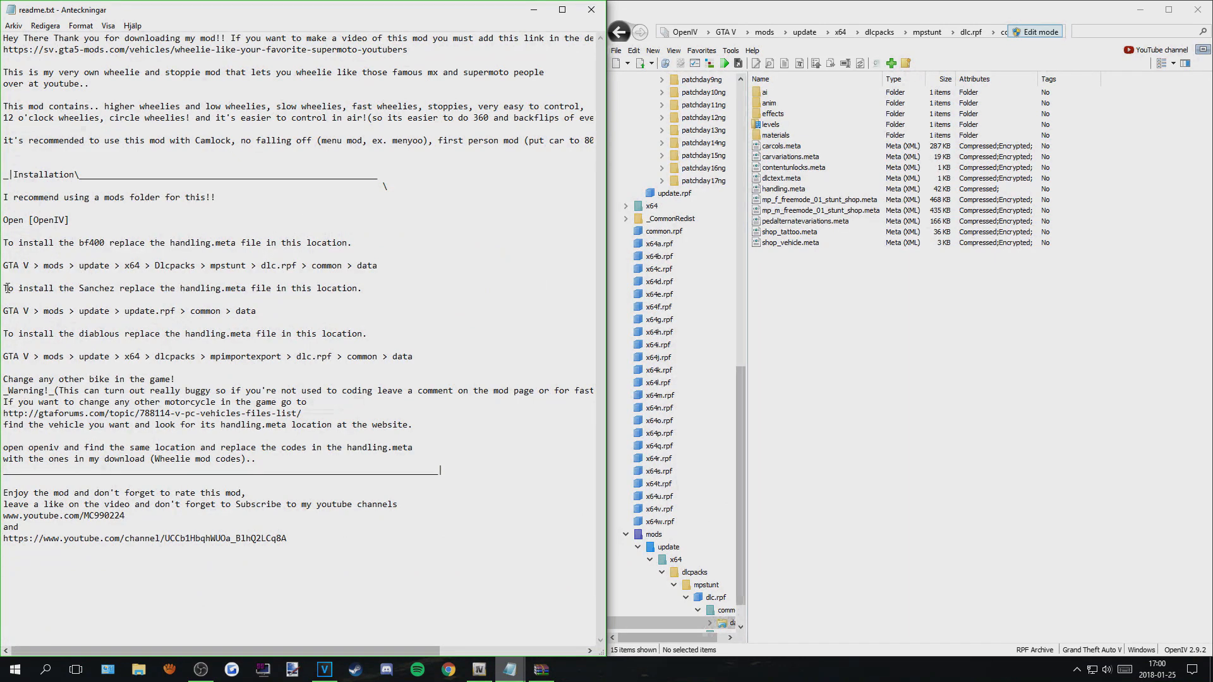
left_click_drag(3, 334, 327, 336)
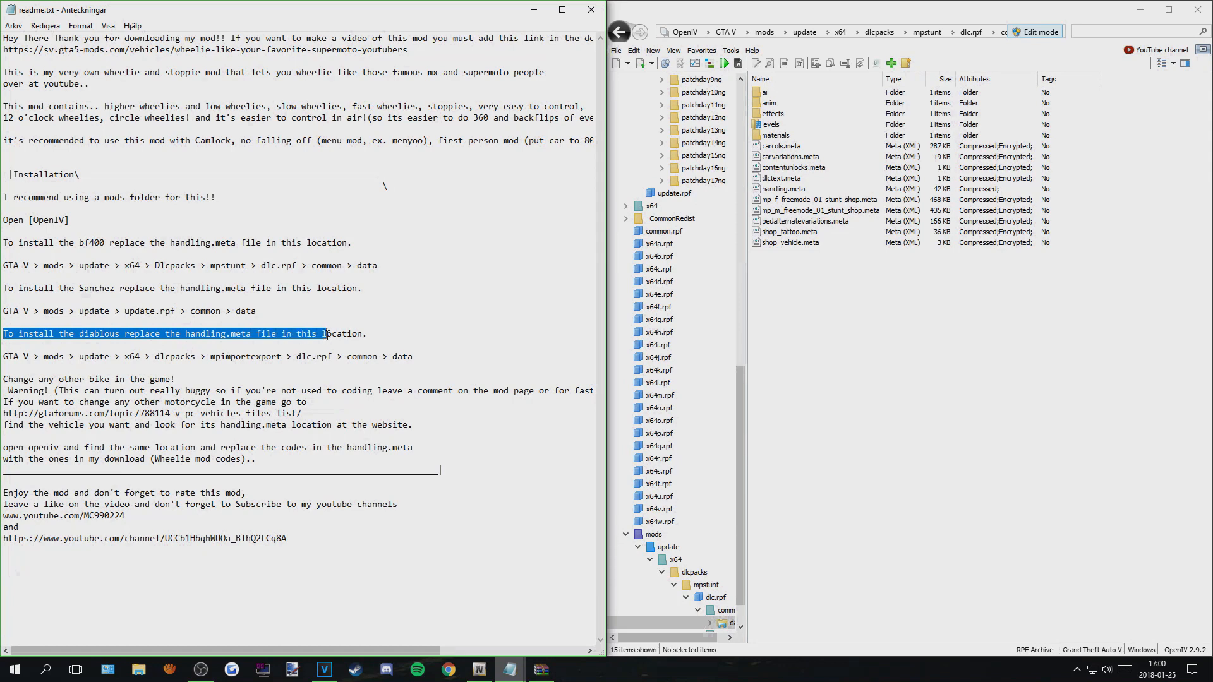
left_click_drag(4, 356, 384, 366)
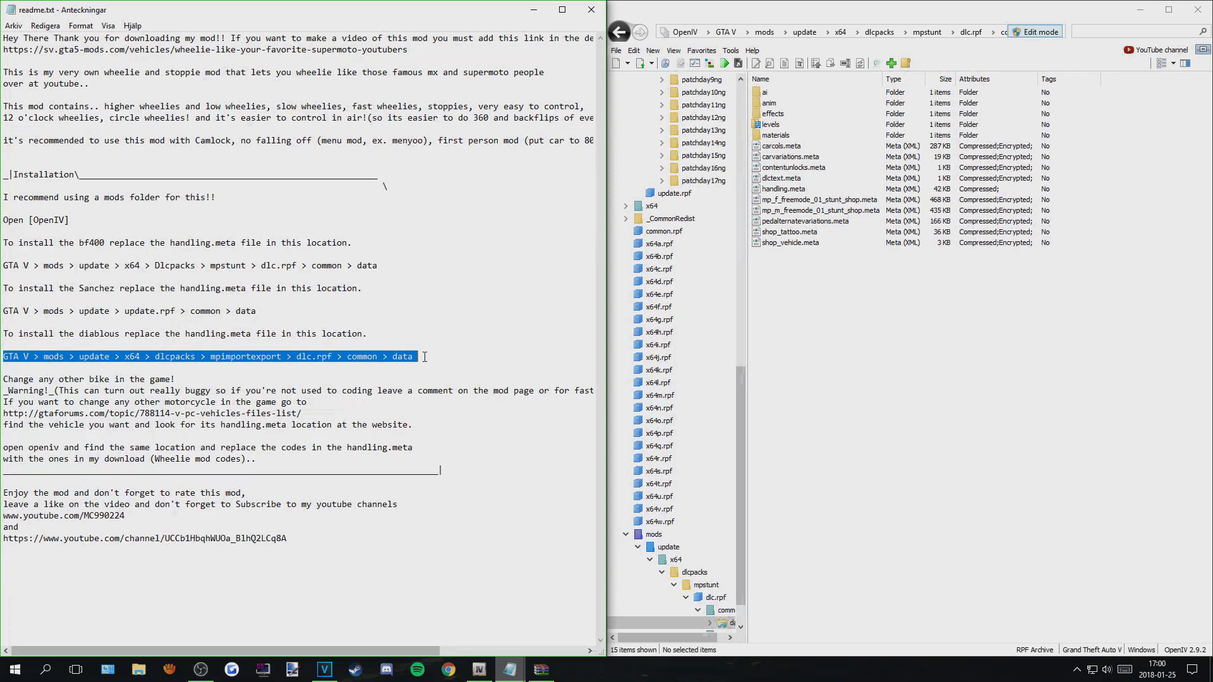
Step: Look for mpimportexport in OpenIV under mods > update > x64 > dlcpacks
left_click(854, 403)
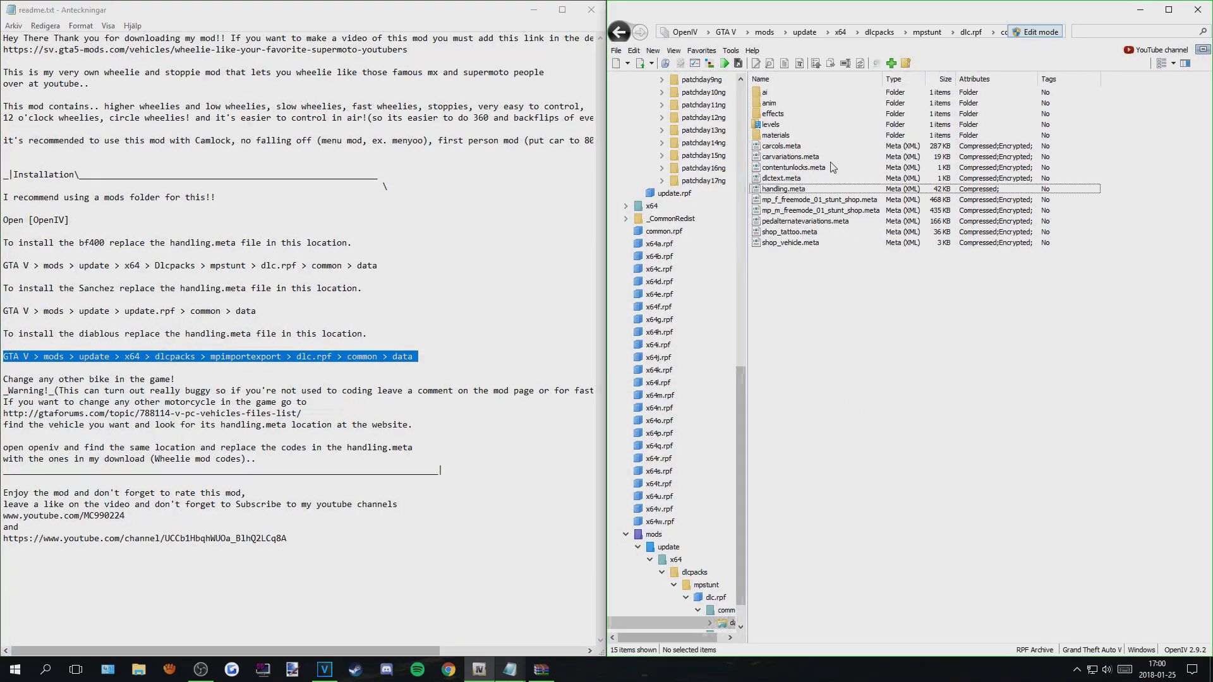
left_click(764, 32)
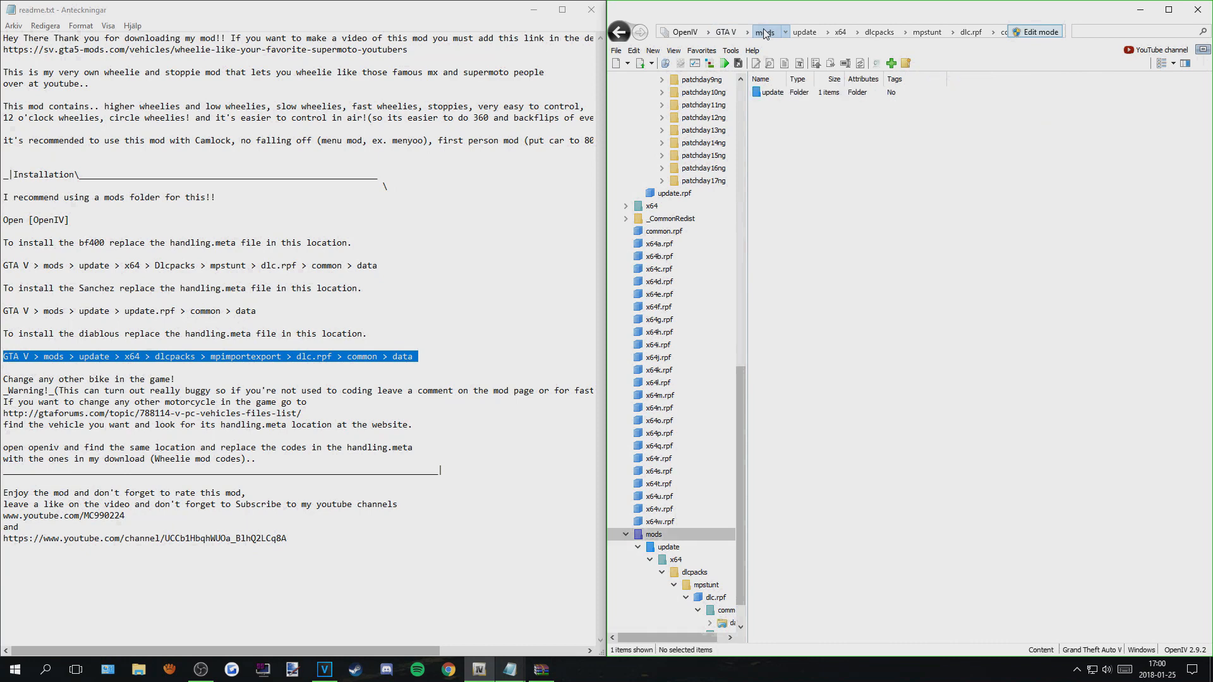
double_click(767, 92)
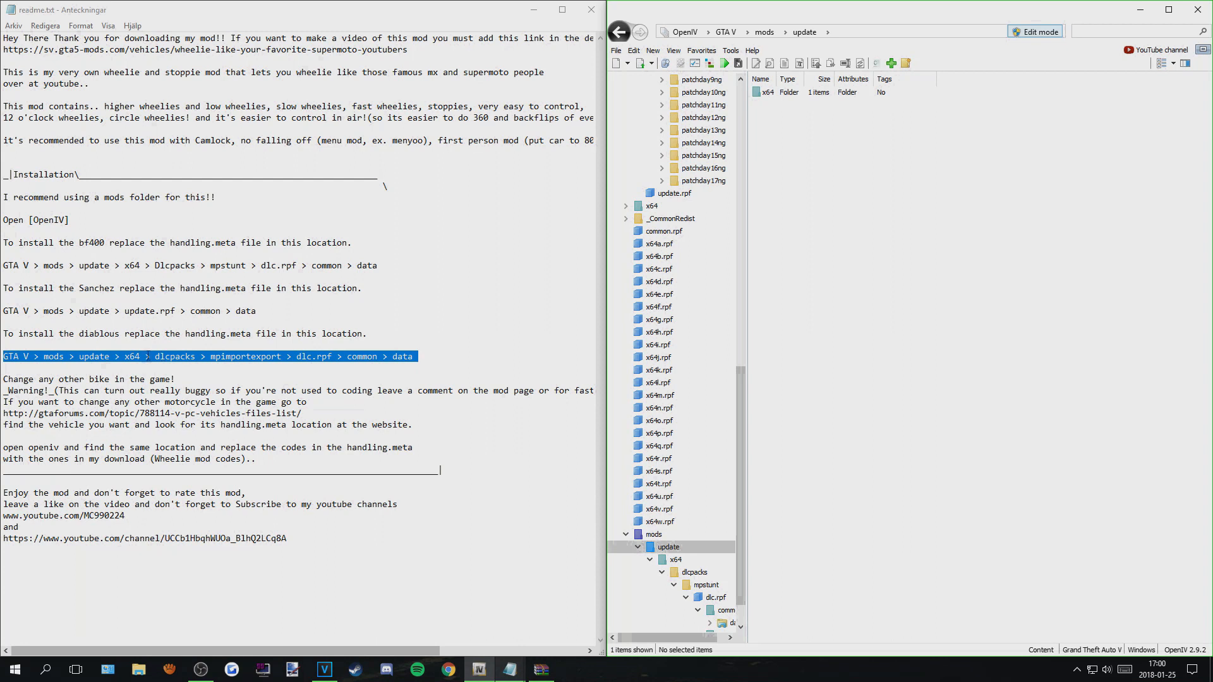
double_click(781, 96)
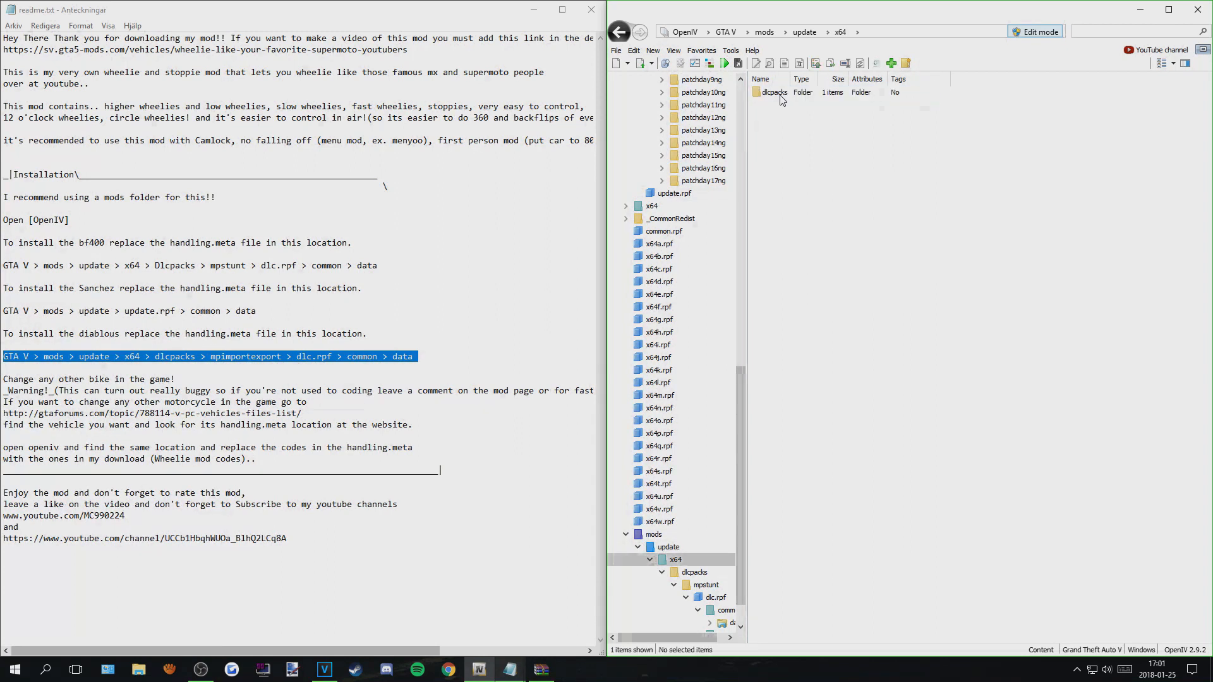
double_click(777, 93)
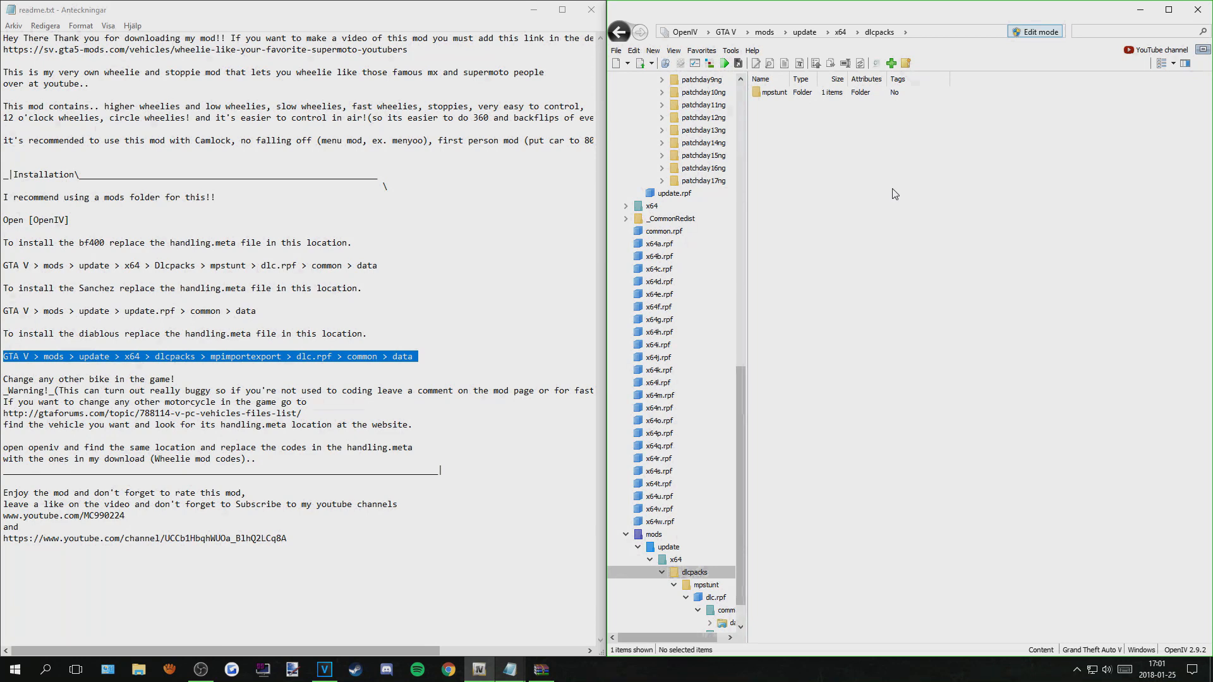
Step: Return to the GTA V root, close OpenIV from its application error and reopen it
left_click(732, 34)
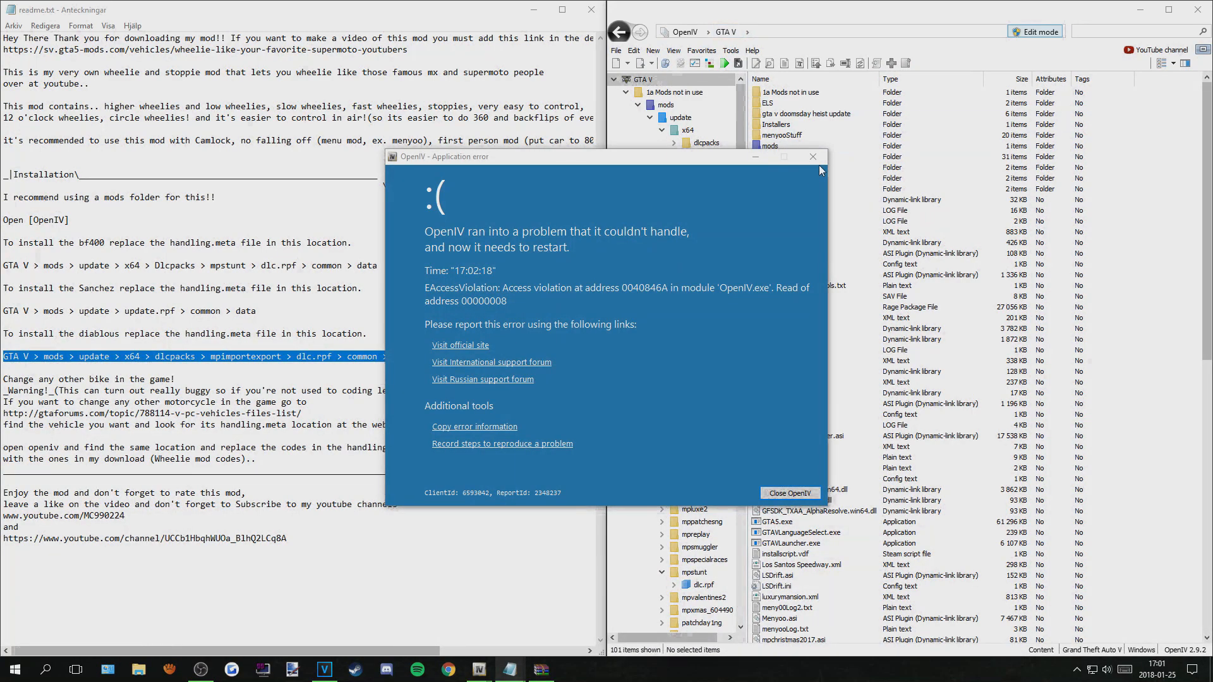
left_click(791, 493)
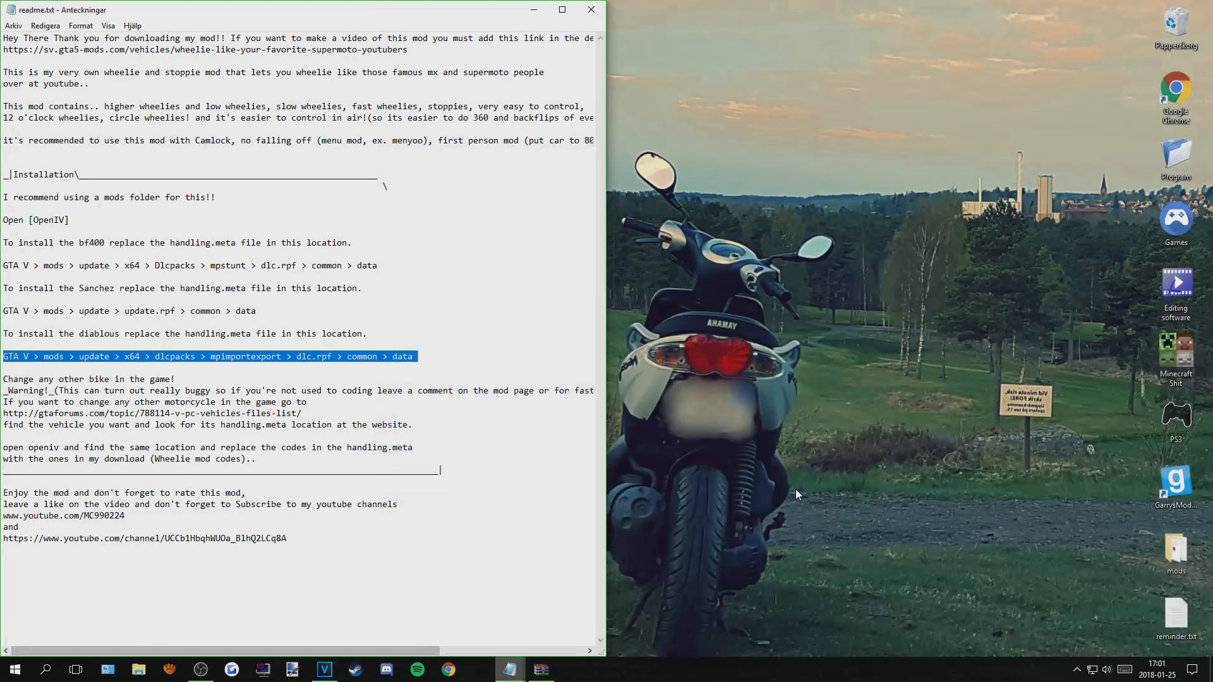
left_click(1175, 218)
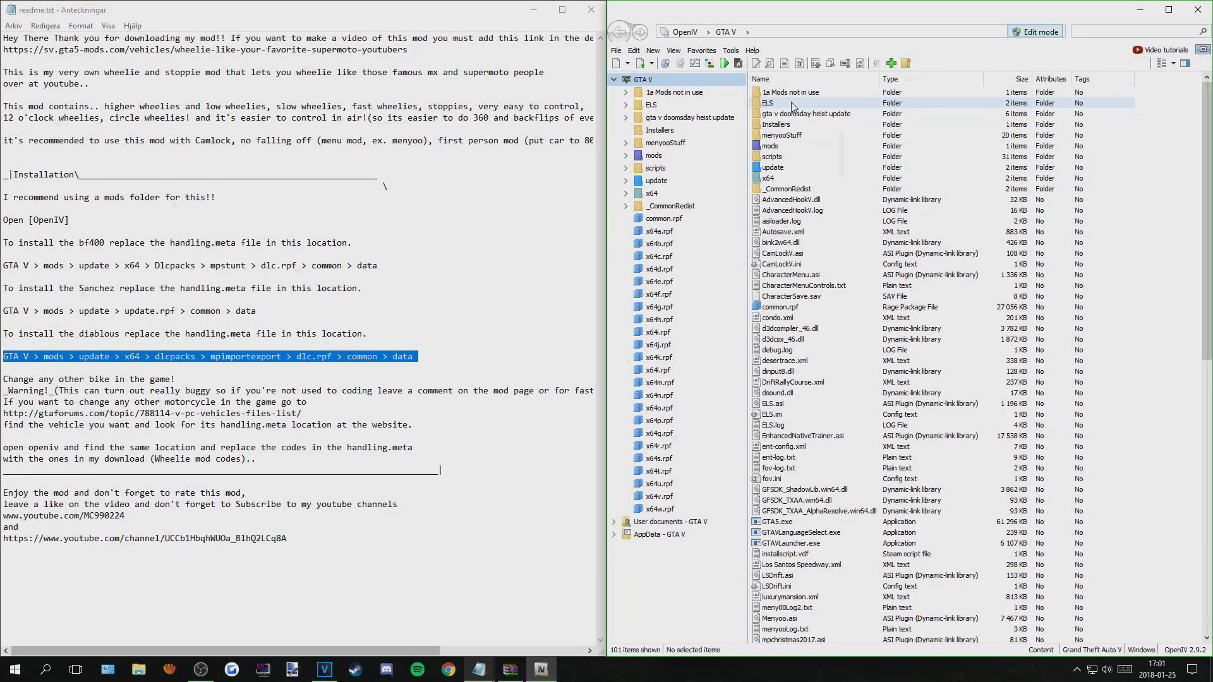
Step: Follow the Diablous path from the GTA V root into update > x64 > dlcpacks
left_click(781, 169)
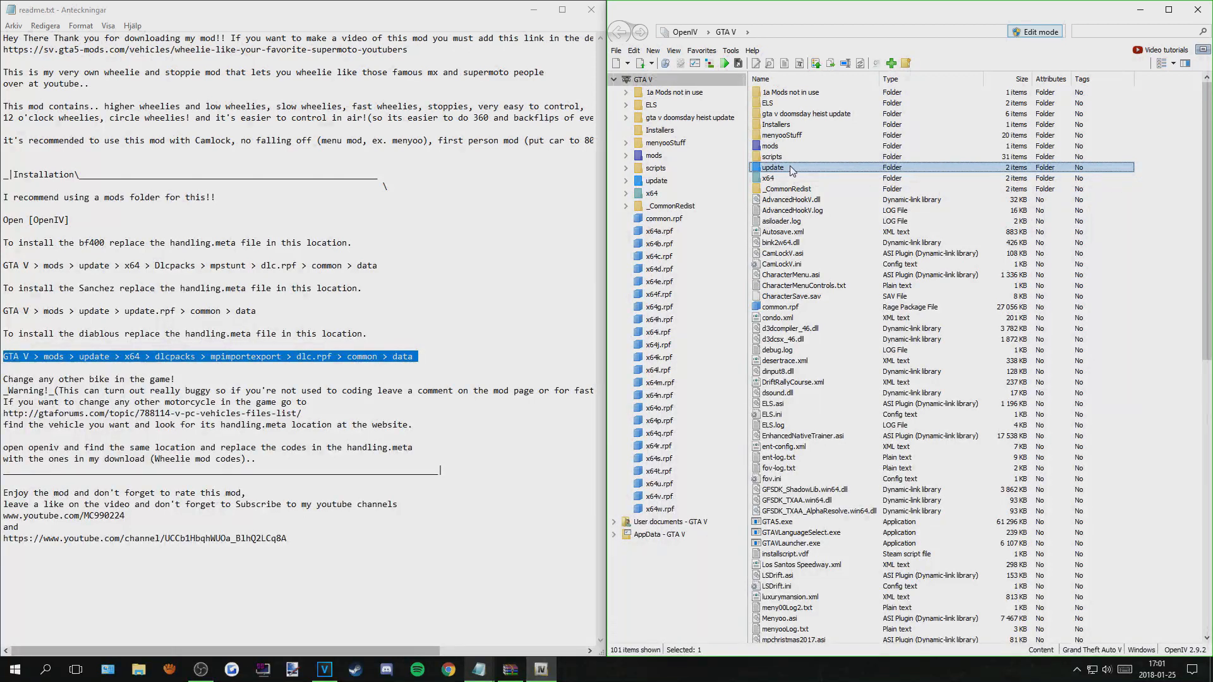
left_click(81, 356)
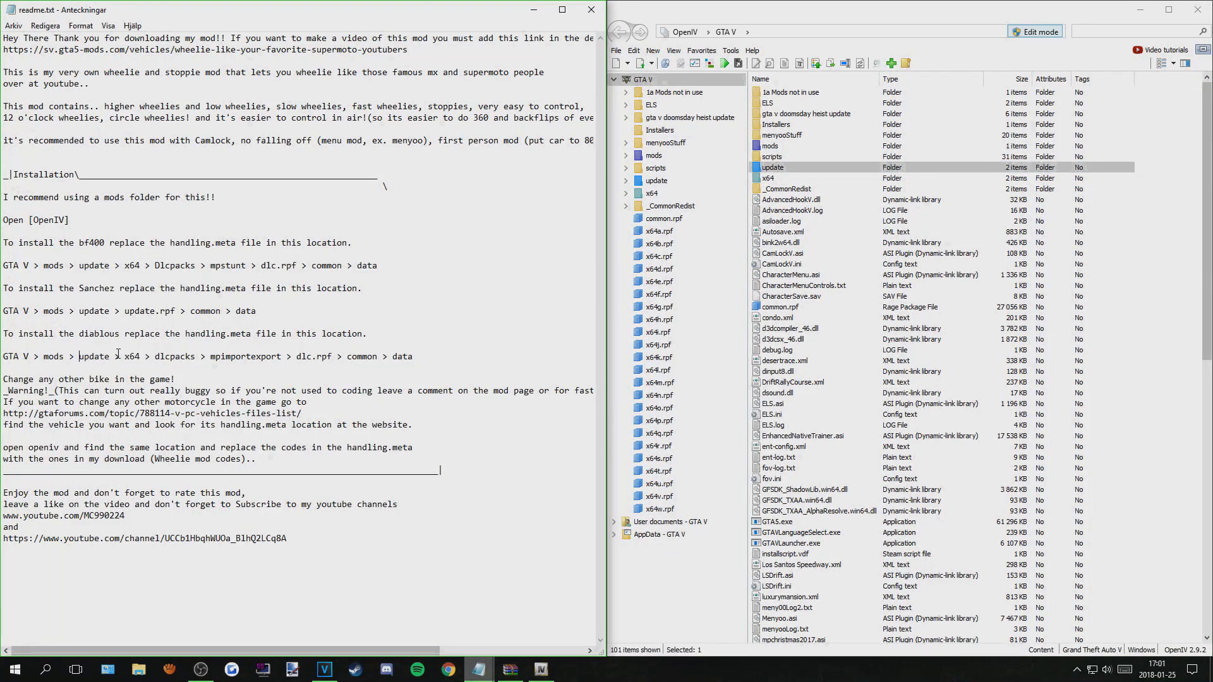
double_click(773, 167)
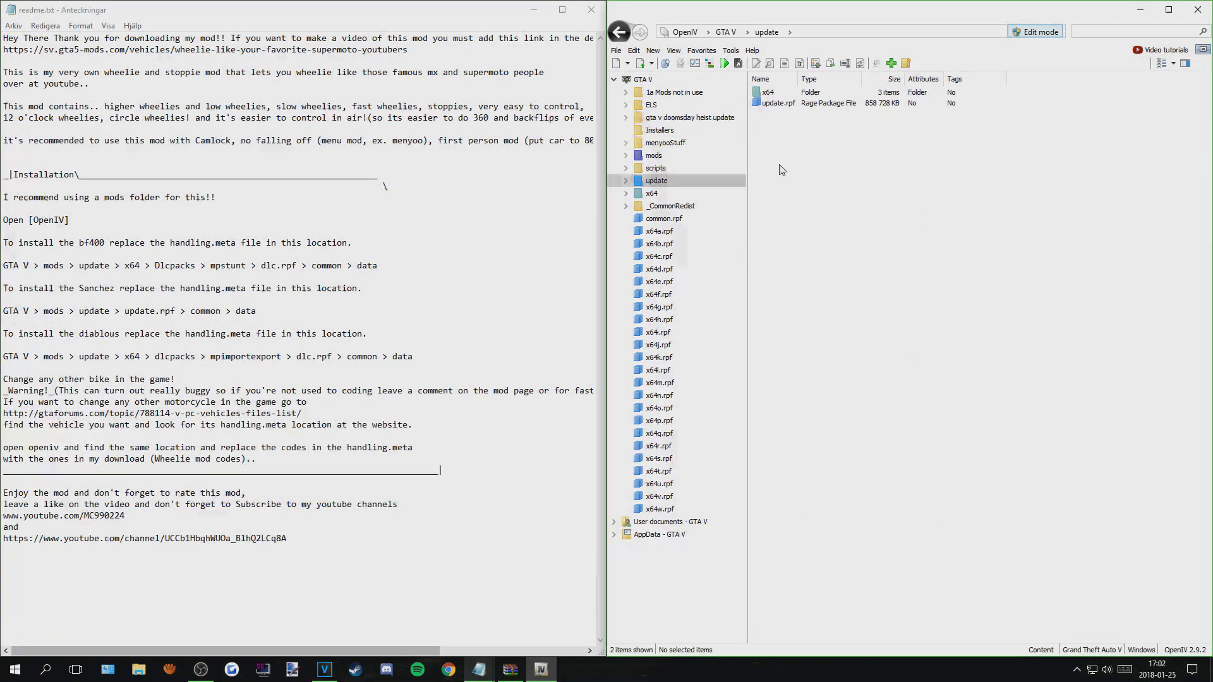
double_click(775, 93)
double_click(775, 103)
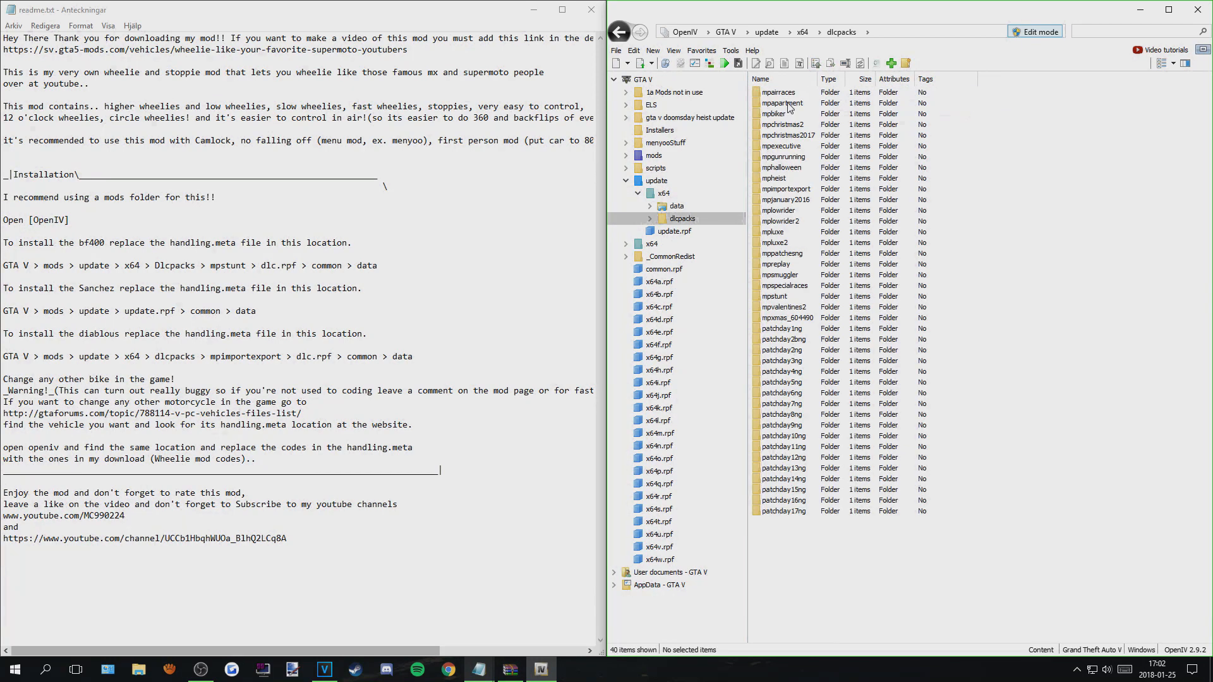
Step: Locate mpimportexport in the readme's Diablous path and open dlc.rpf inside that folder
left_click_drag(418, 356, 215, 358)
left_click(186, 357)
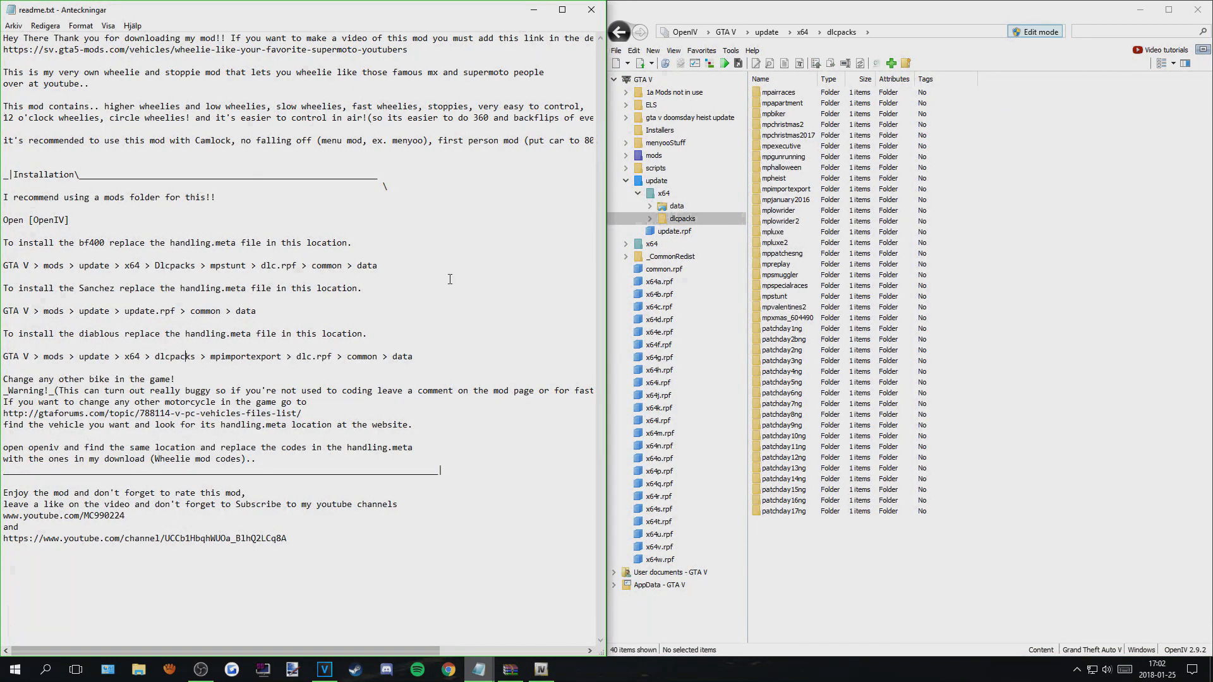
double_click(800, 190)
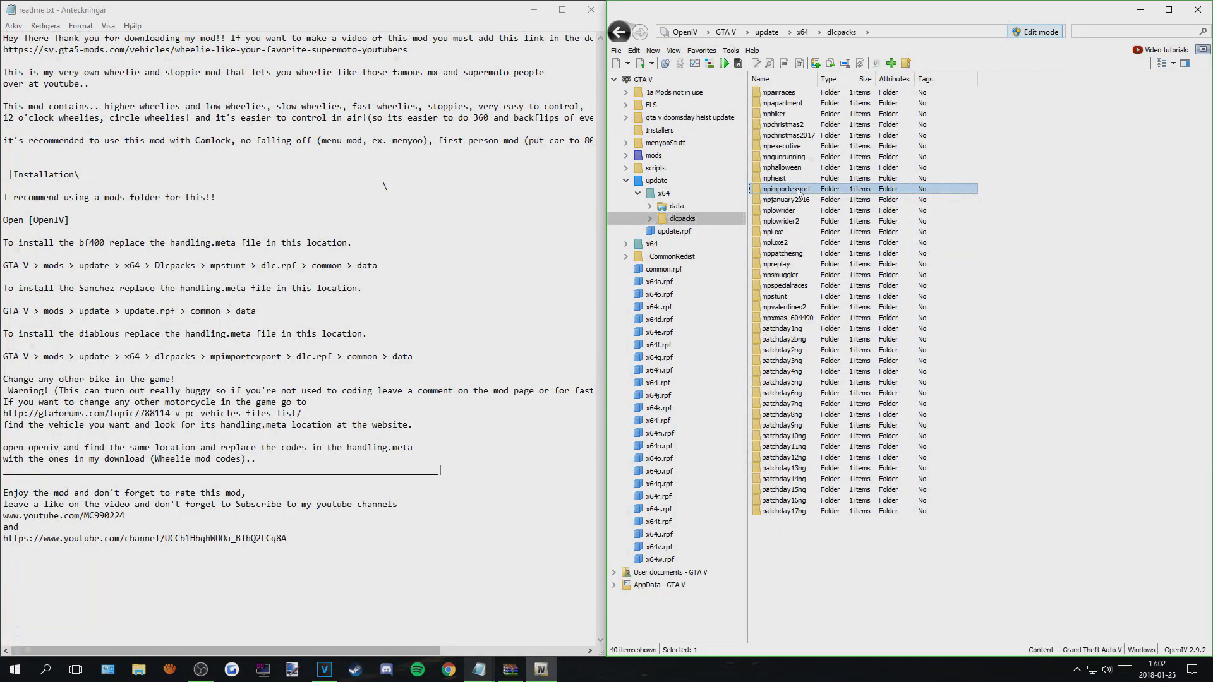
double_click(780, 93)
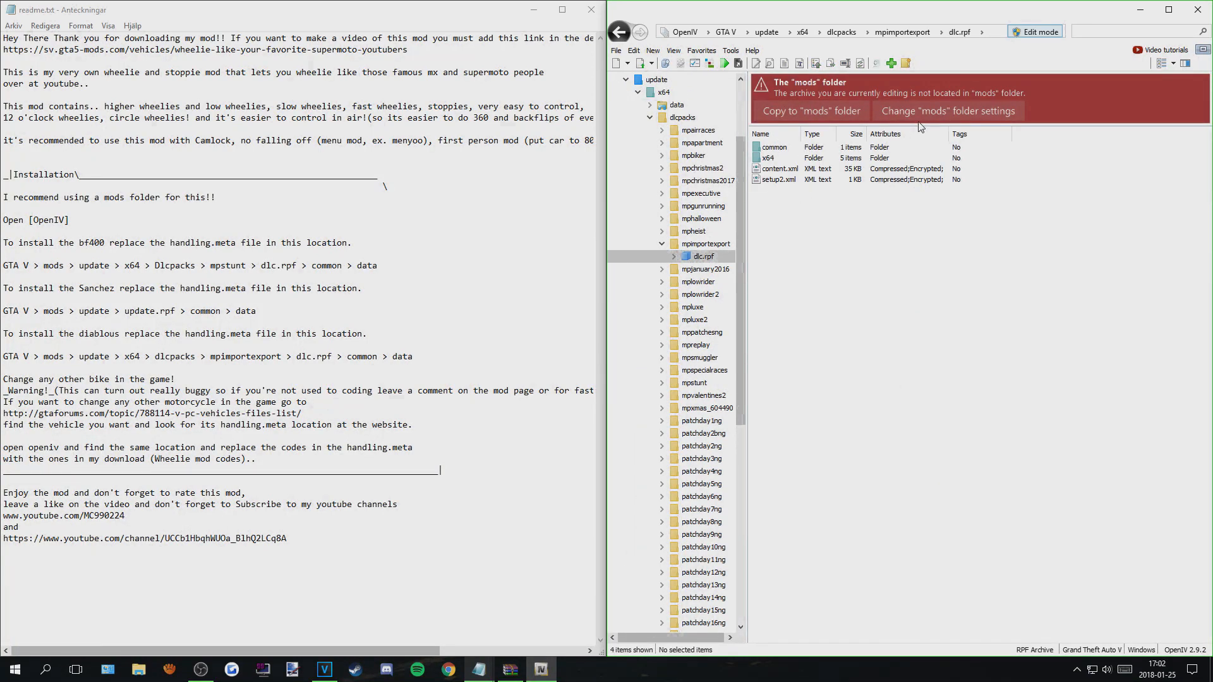
Step: Copy mpimportexport's dlc.rpf to the mods folder and open common > data inside the copy
left_click(813, 103)
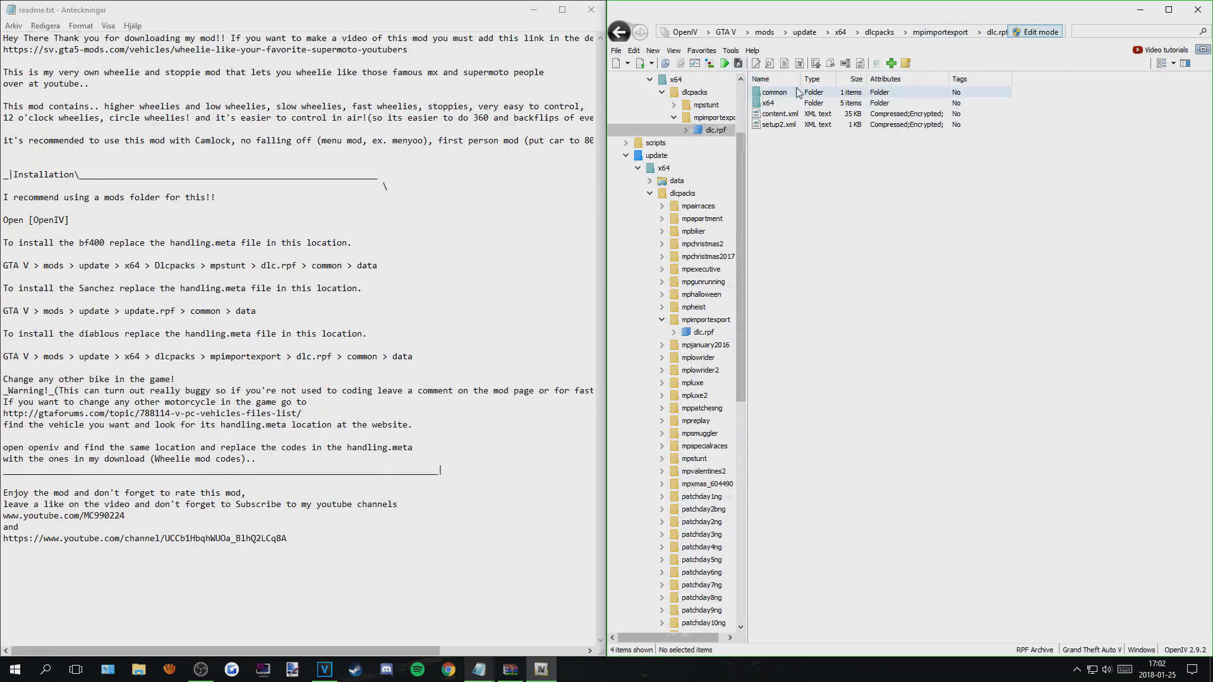
double_click(775, 92)
double_click(774, 92)
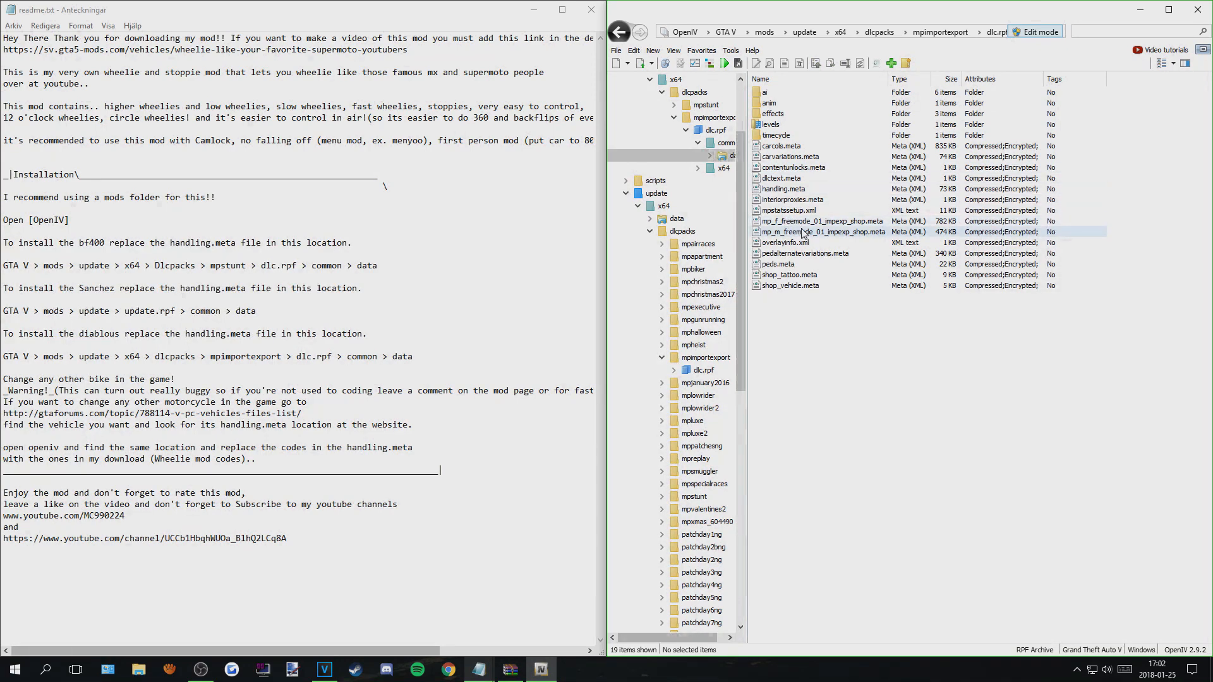
Step: Replace handling.meta in mpimportexport's common > data folder with the version from the archive's Diablous handling folder
left_click(785, 189)
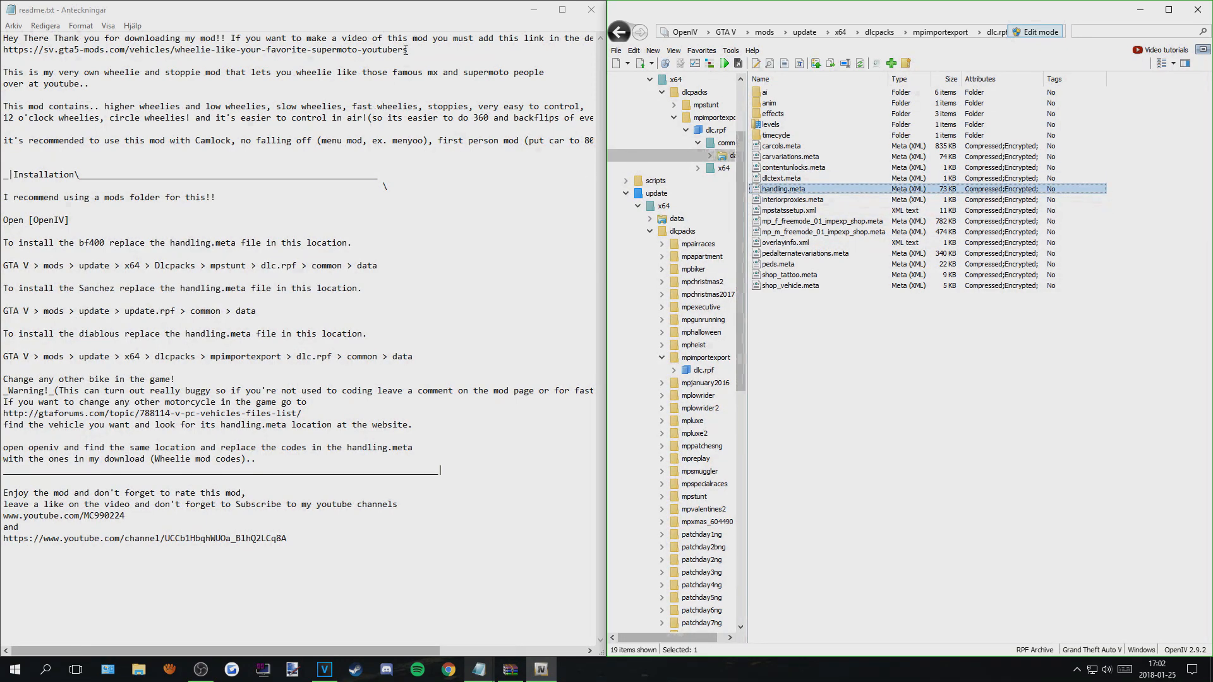
left_click(538, 13)
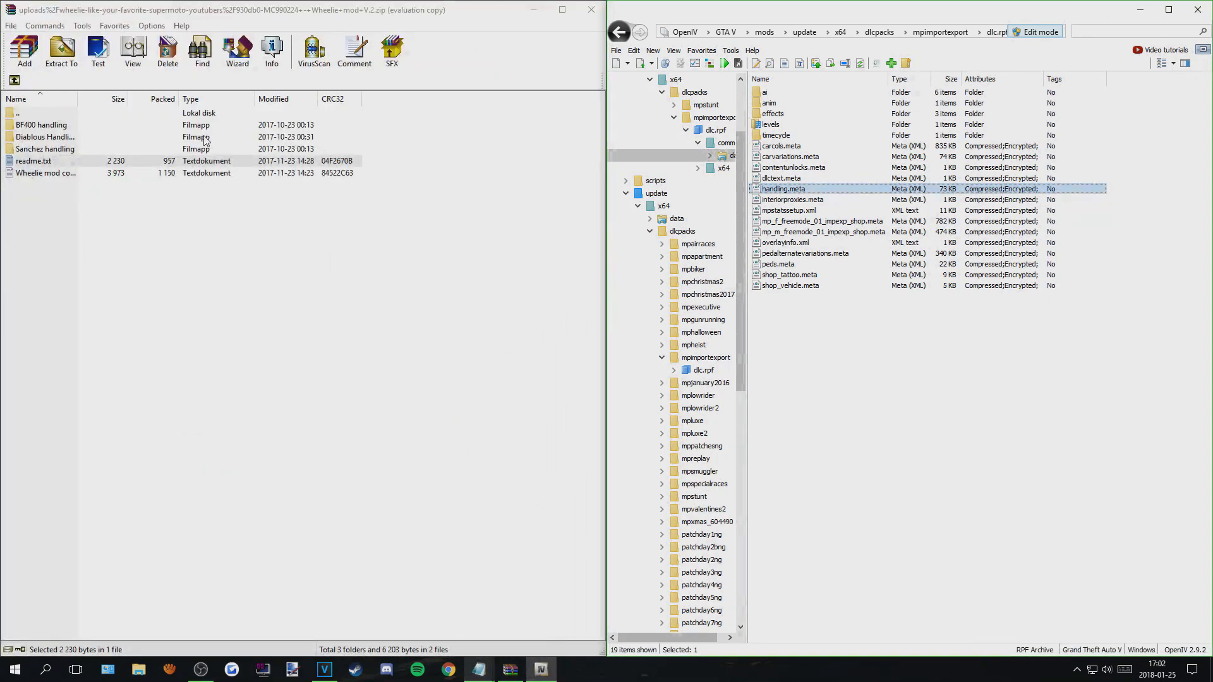
double_click(39, 141)
left_click(44, 131)
left_click_drag(35, 131, 895, 353)
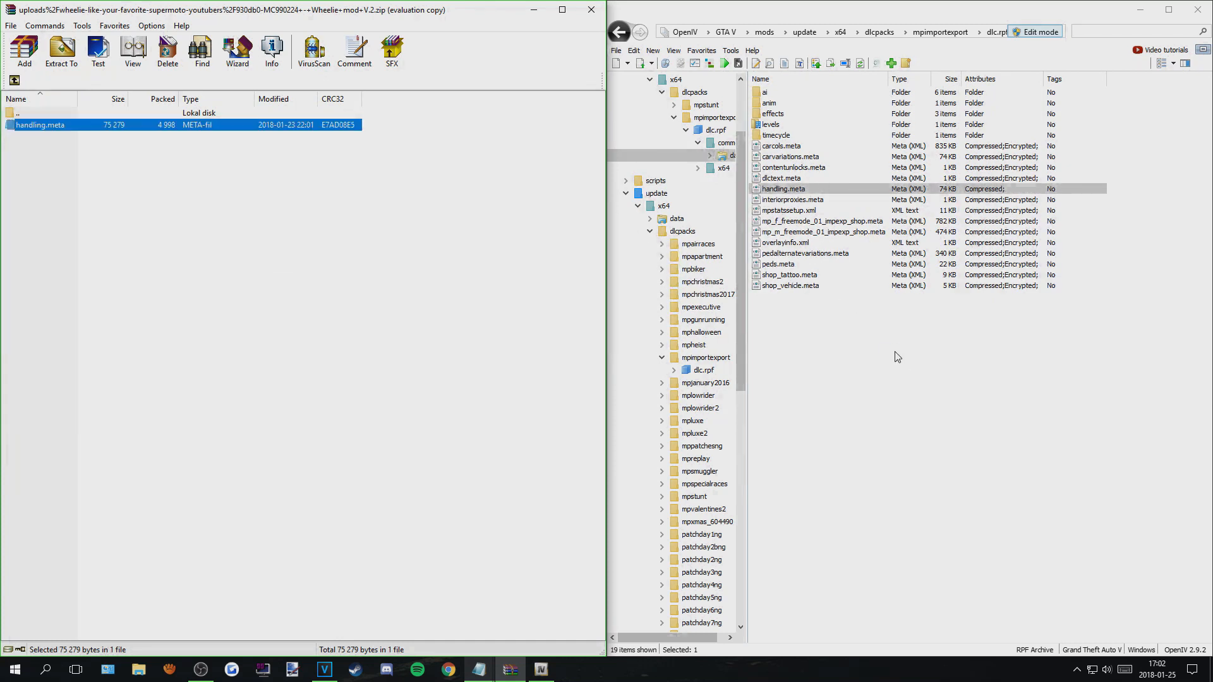
left_click(897, 357)
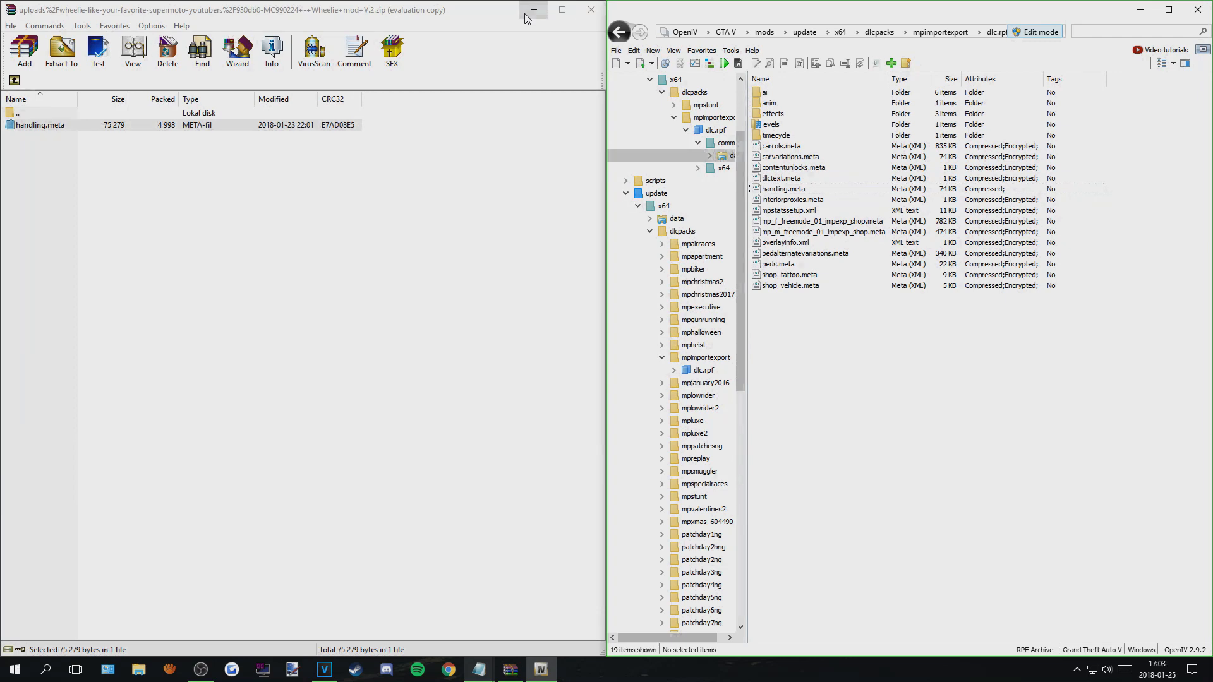
Step: Return to the top level of the mod archive and select the Sanchez handling folder
left_click(533, 10)
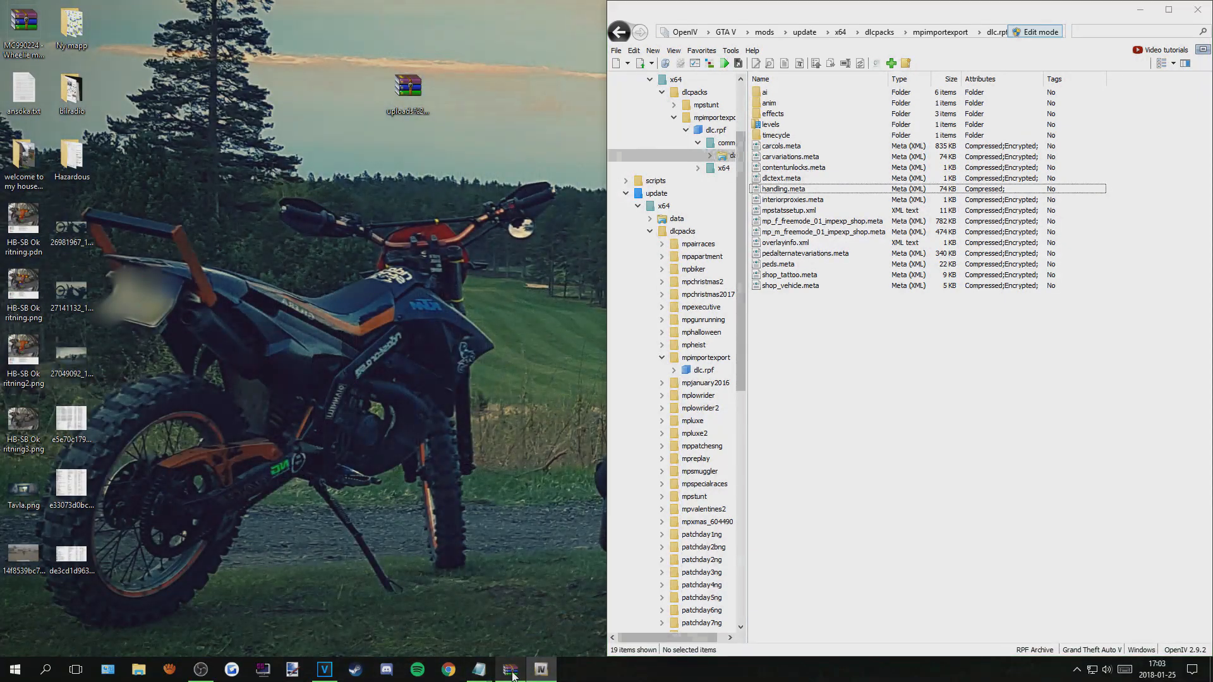
left_click(512, 673)
left_click(14, 80)
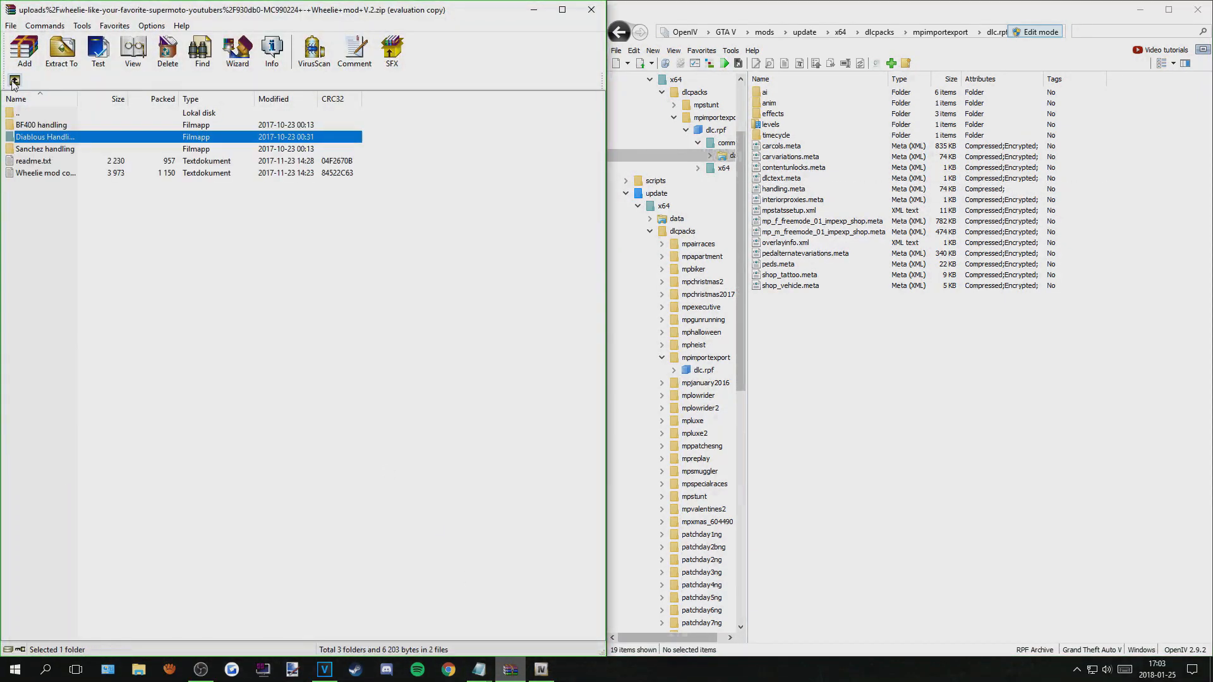
left_click(50, 154)
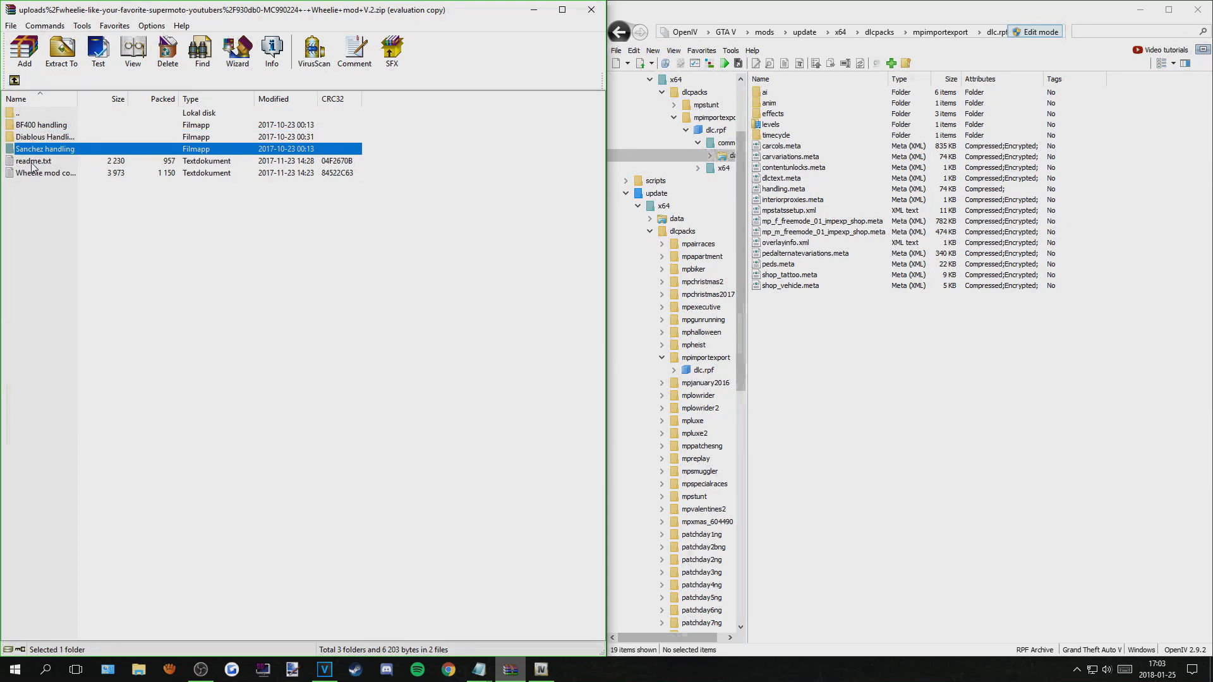
Step: Close the older readme.txt window and bring up the one that lists the Diablous installation
left_click(479, 669)
mouse_move(480, 585)
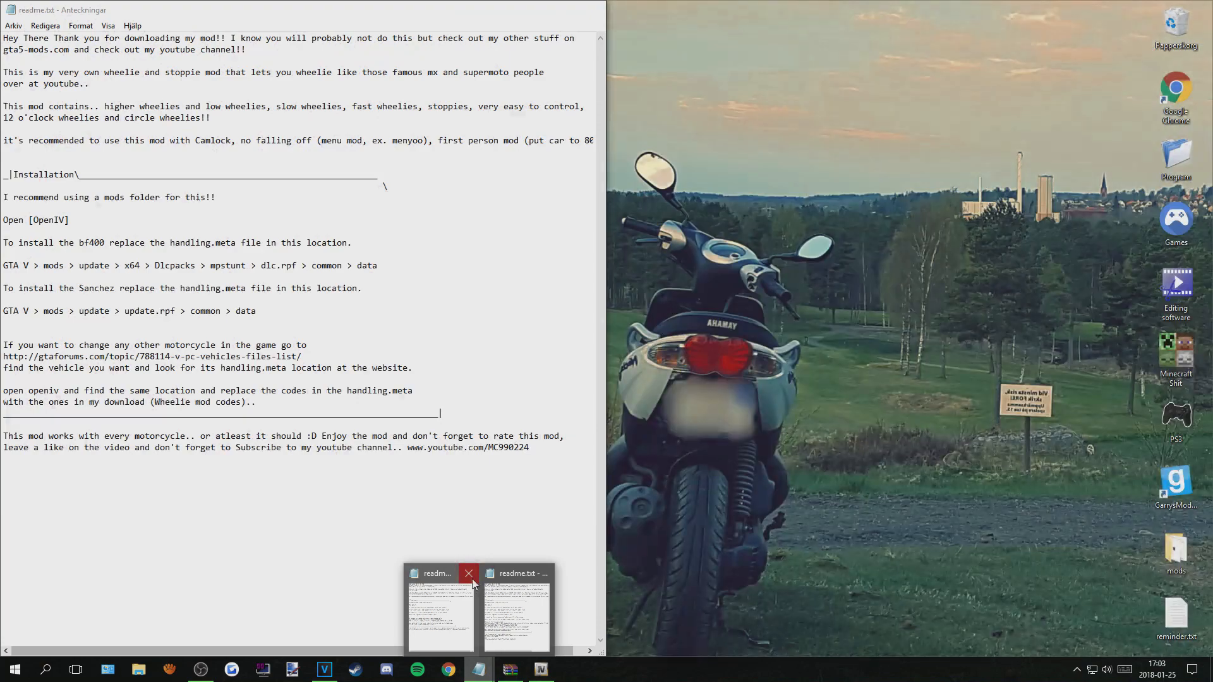
left_click(472, 579)
left_click(480, 607)
Step: Read the Sanchez installation path in the readme and compare it with the bf400 path
left_click_drag(9, 288, 364, 289)
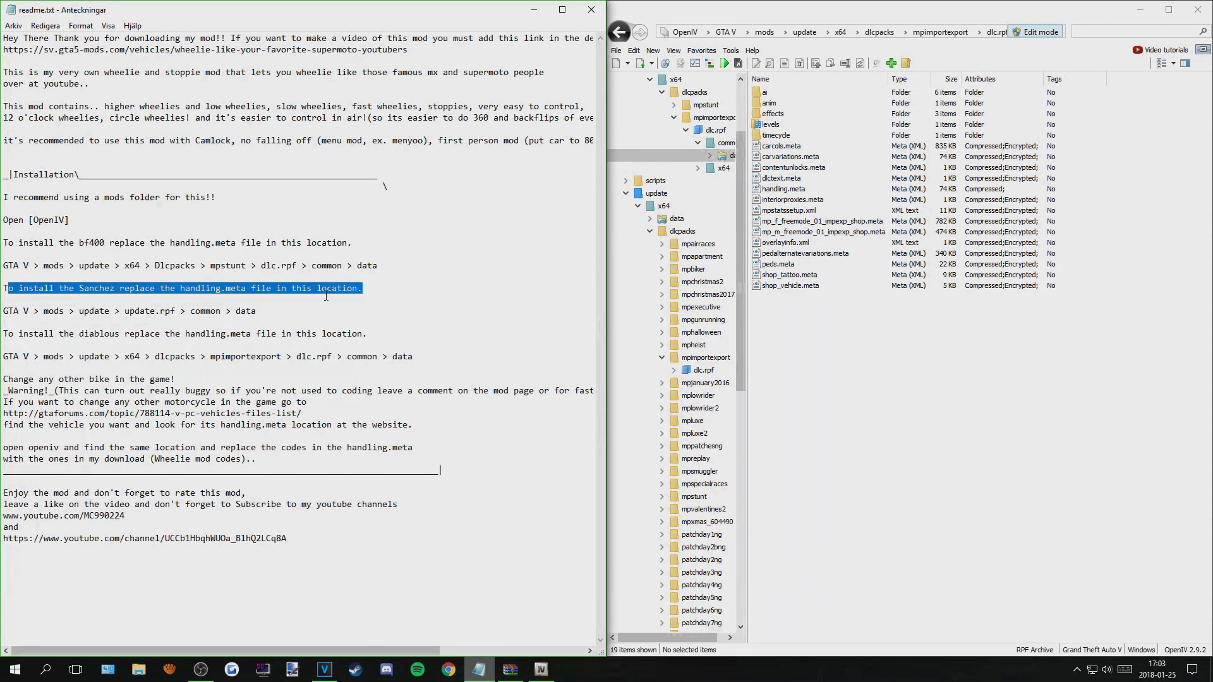
left_click_drag(4, 310, 257, 311)
left_click_drag(140, 313, 285, 310)
left_click(285, 310)
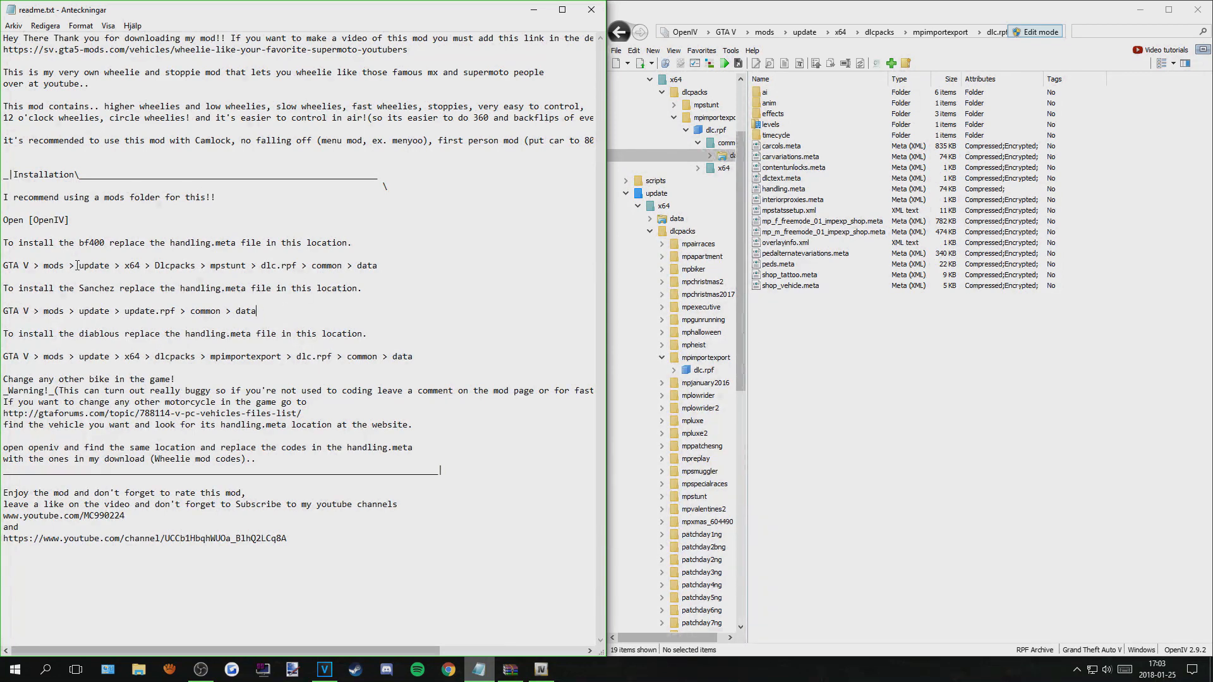
left_click_drag(89, 265, 195, 266)
left_click_drag(79, 310, 233, 313)
Step: Go back to the GTA V root in OpenIV and open update.rpf inside the update folder
left_click(764, 32)
left_click(726, 32)
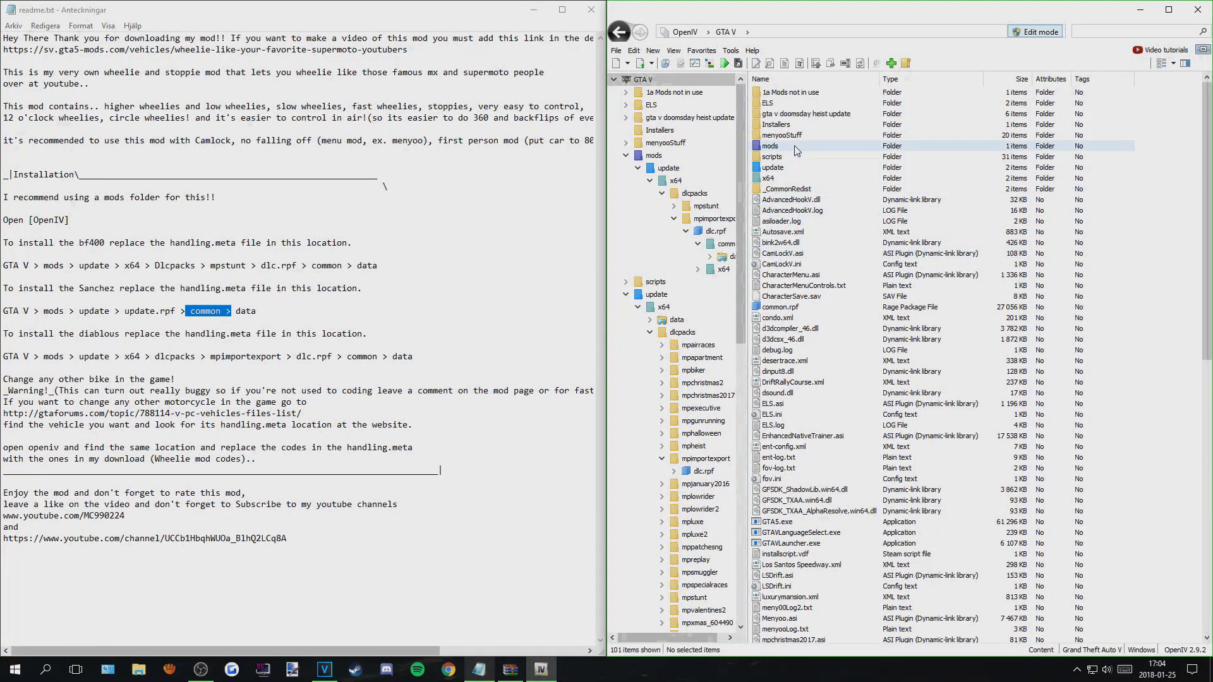
double_click(776, 168)
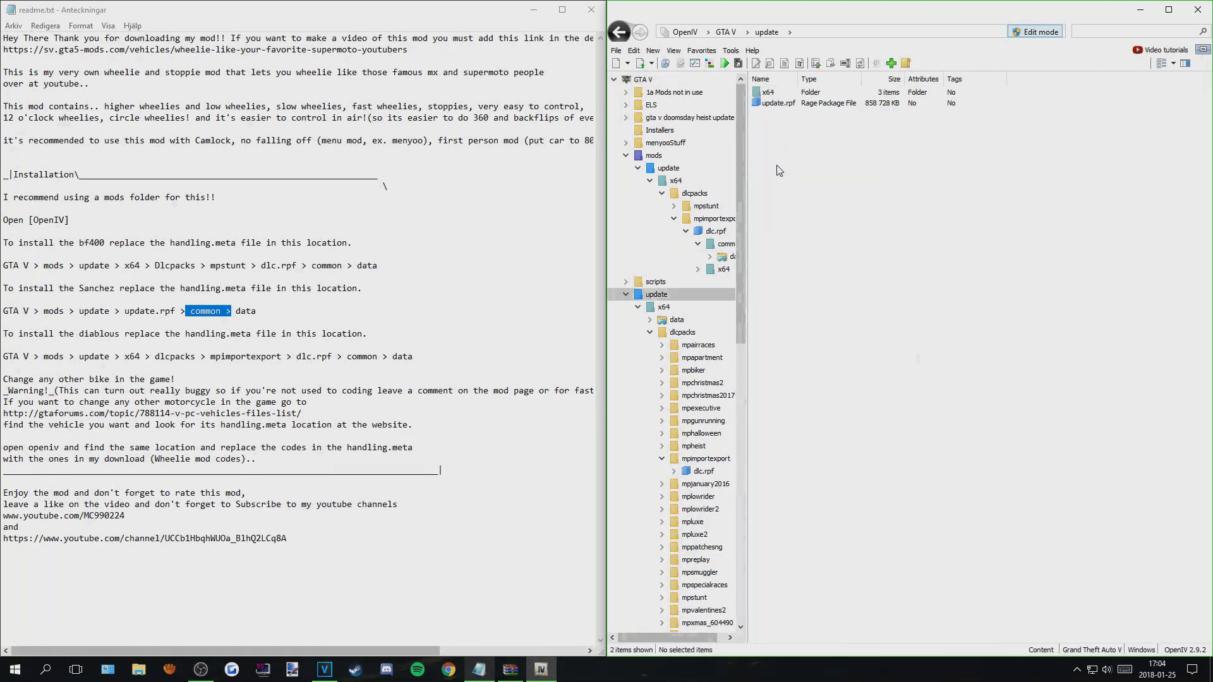
left_click_drag(50, 310, 74, 311)
left_click(71, 310)
left_click(89, 312)
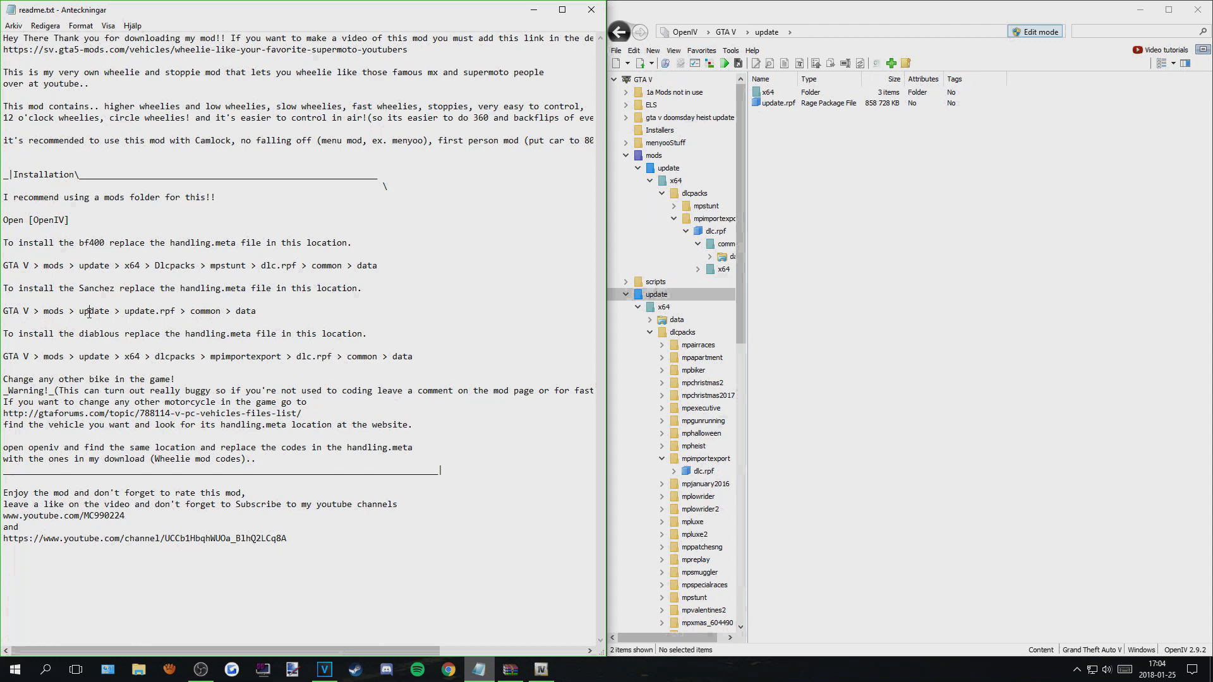
left_click(785, 105)
double_click(785, 104)
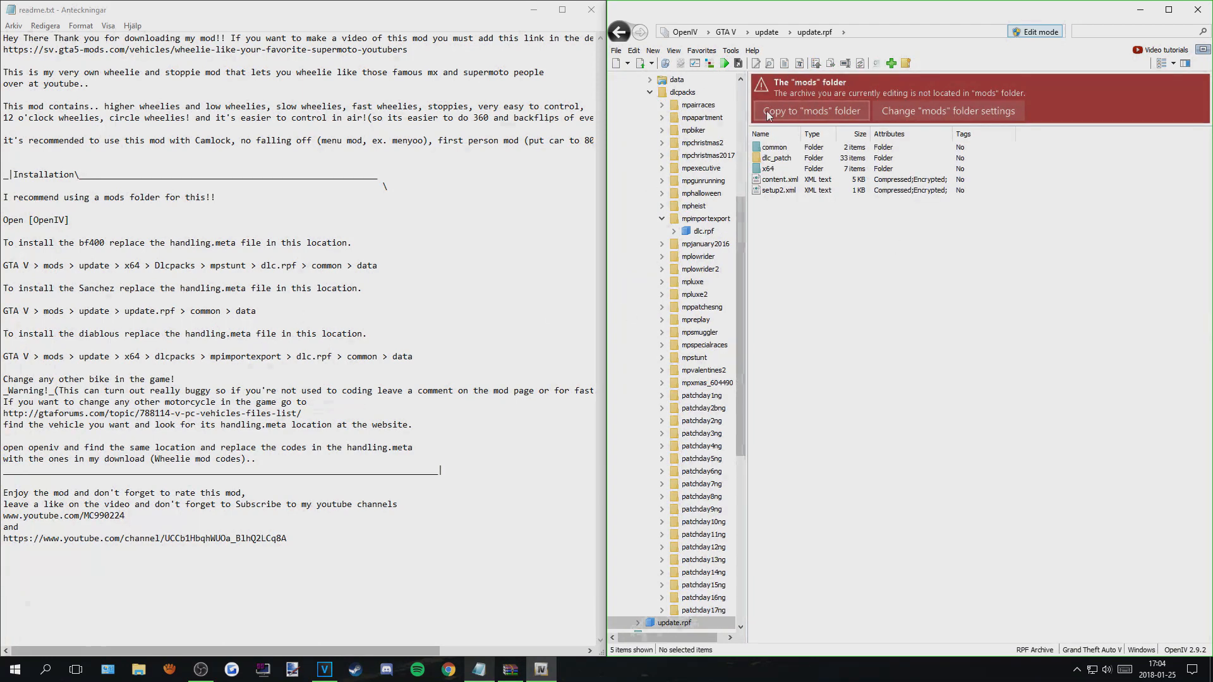
Step: Copy update.rpf to the mods folder and open common > data inside the copy, following the Sanchez path
left_click(825, 111)
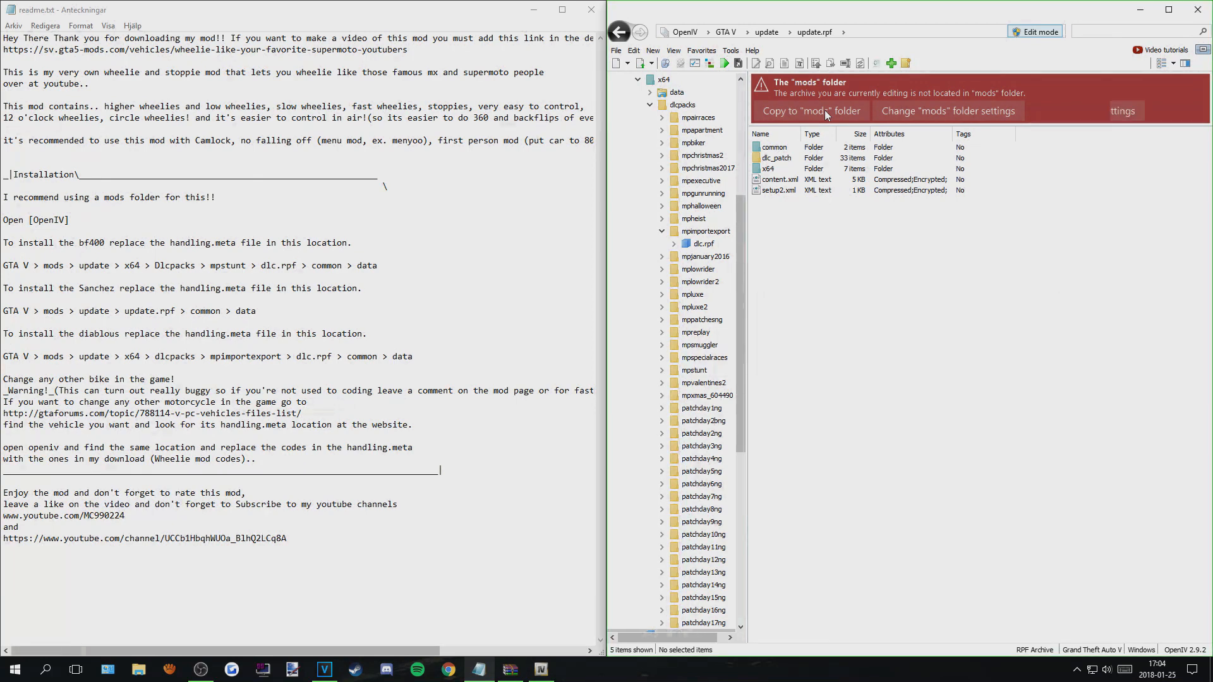
left_click(825, 110)
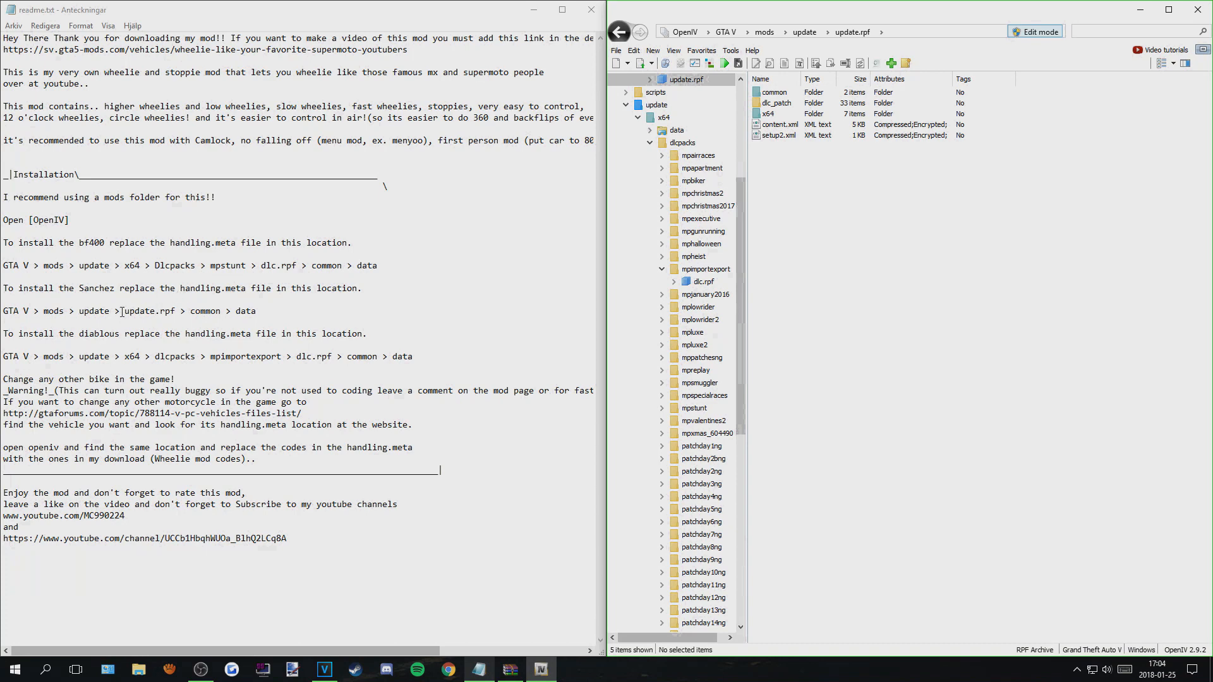
left_click_drag(91, 311, 161, 312)
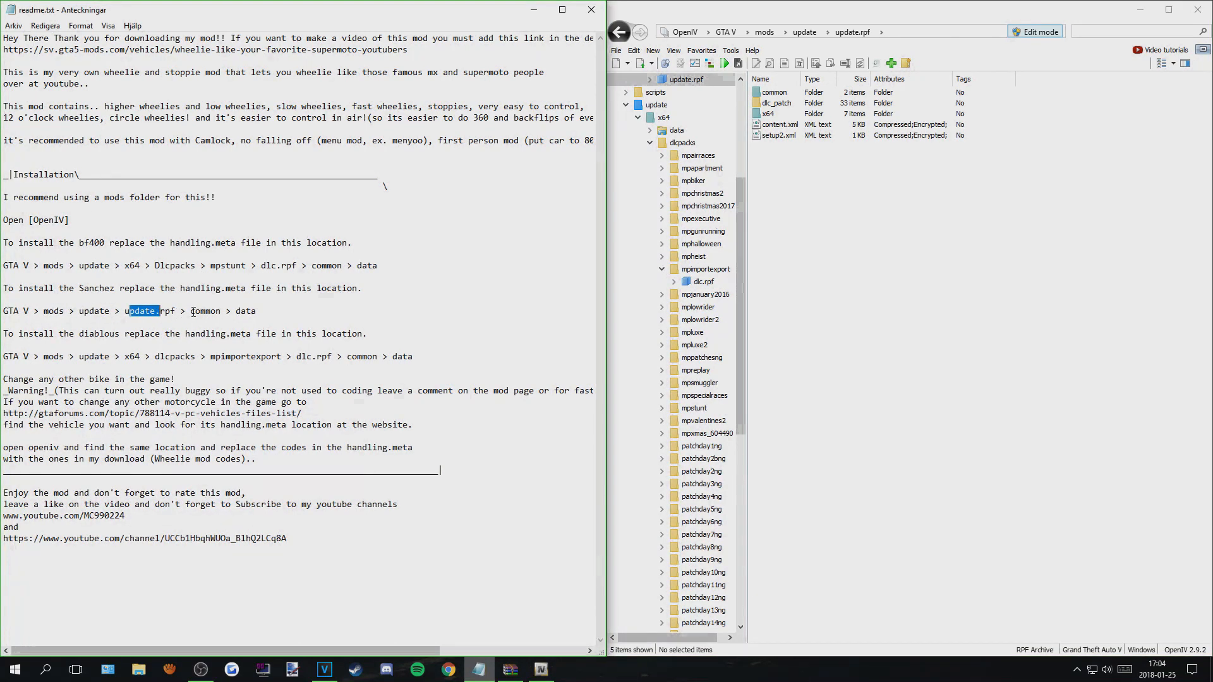
left_click(783, 94)
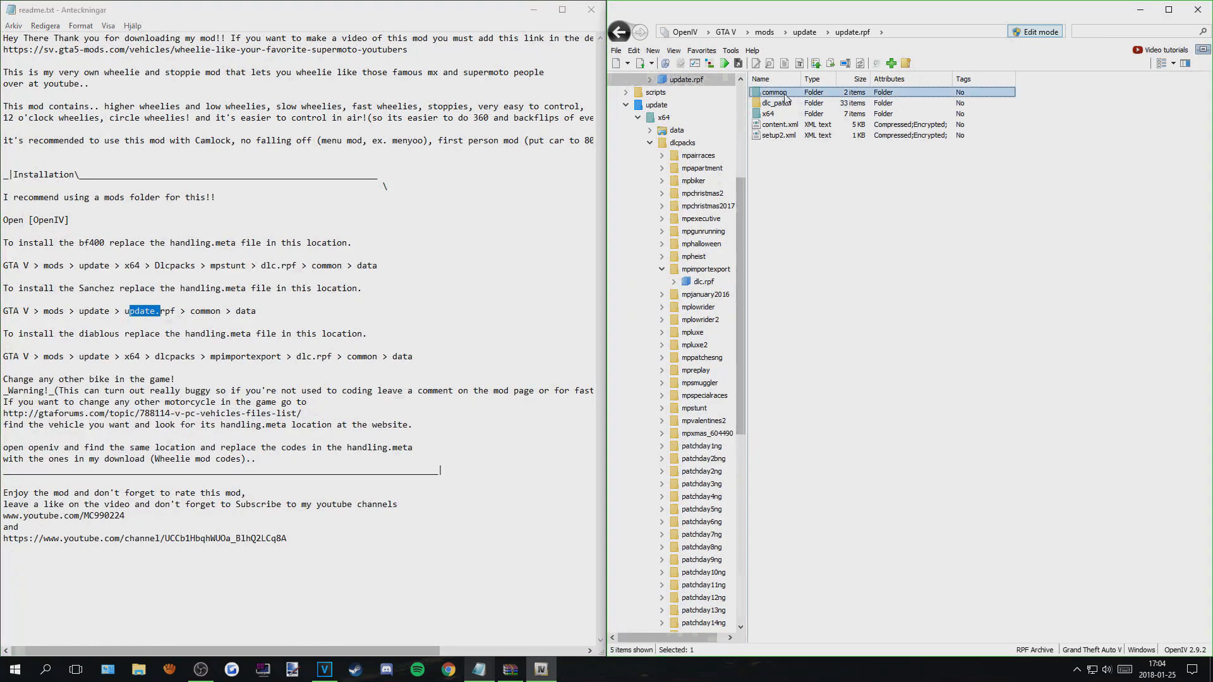
double_click(786, 93)
double_click(786, 93)
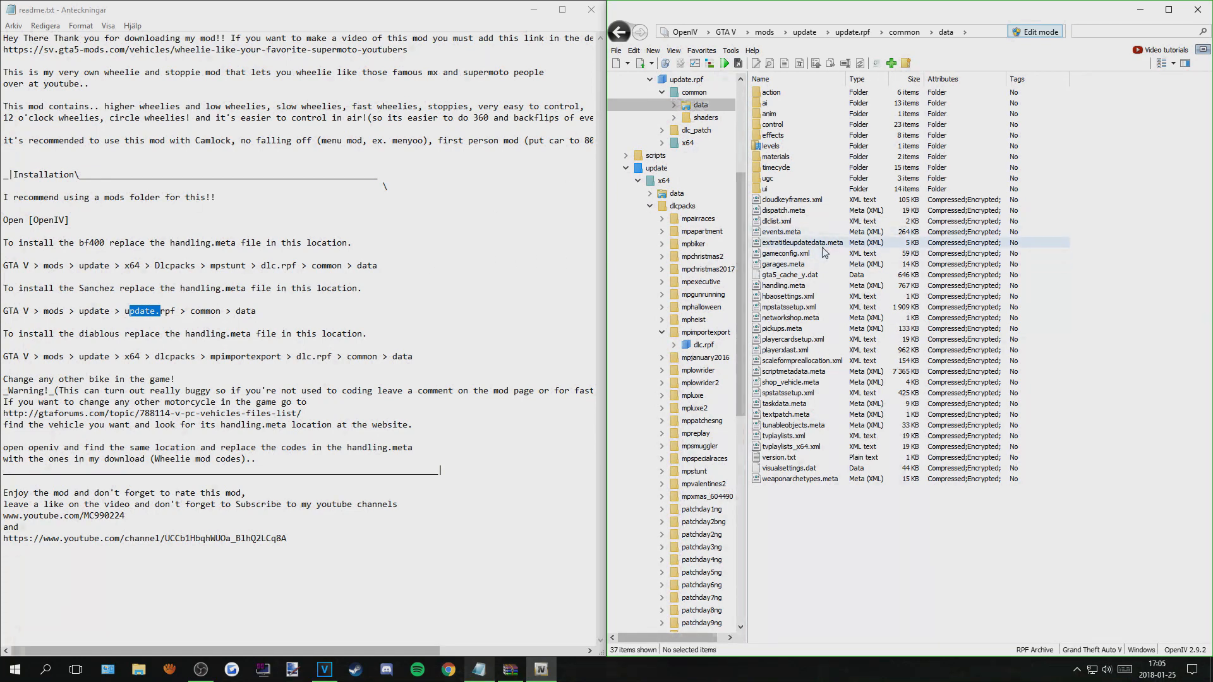
Step: Replace handling.meta in update.rpf's common > data folder with the version from the archive's Sanchez handling folder
left_click(534, 10)
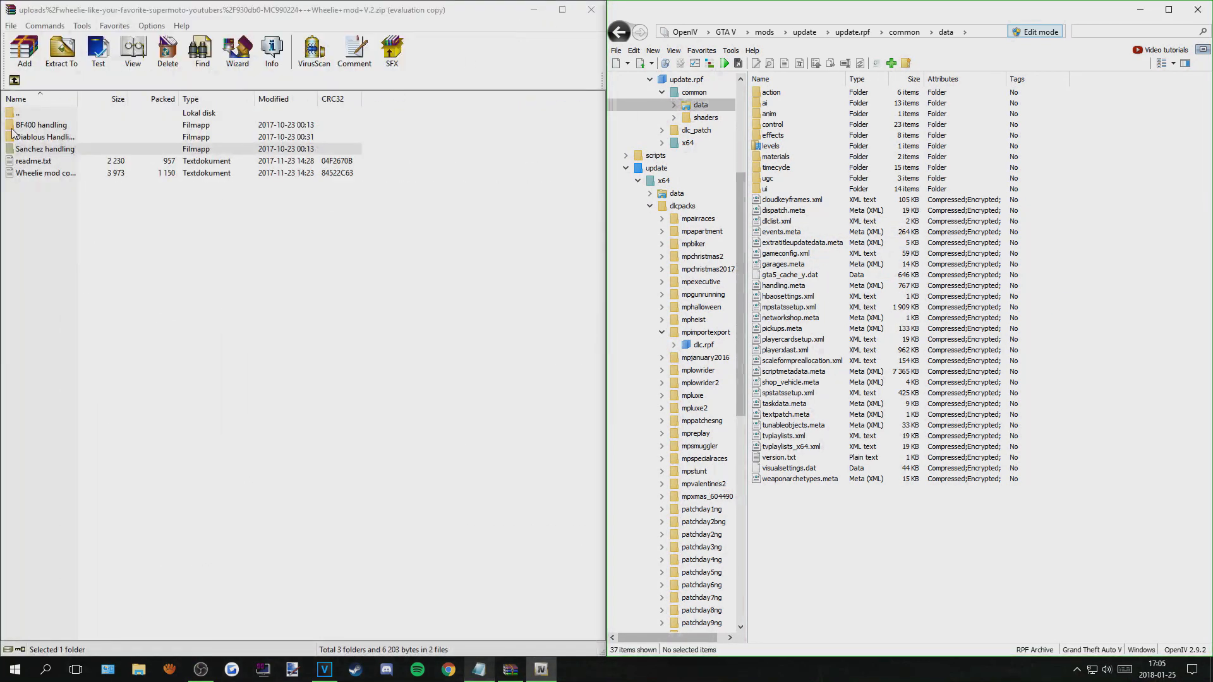
double_click(41, 150)
left_click_drag(39, 129, 900, 539)
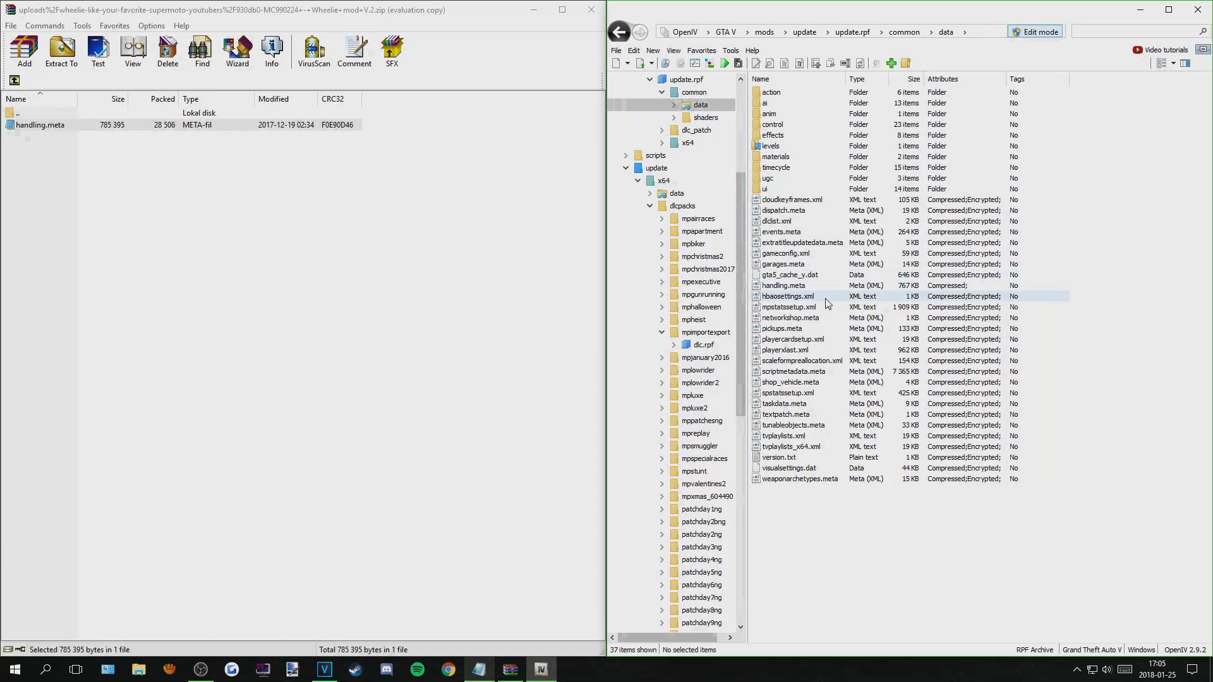
Step: Open update.rpf's handling.meta for editing in OpenIV, make the editor window taller and look through the vehicle entries
left_click(804, 290)
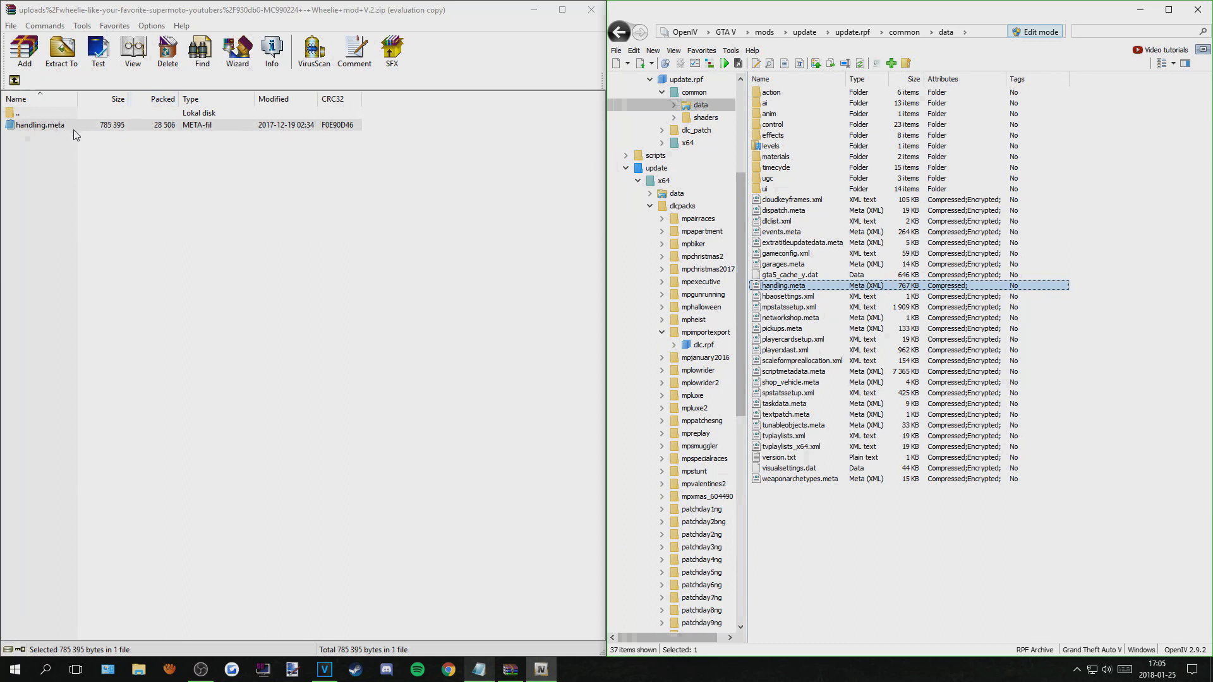
right_click(790, 288)
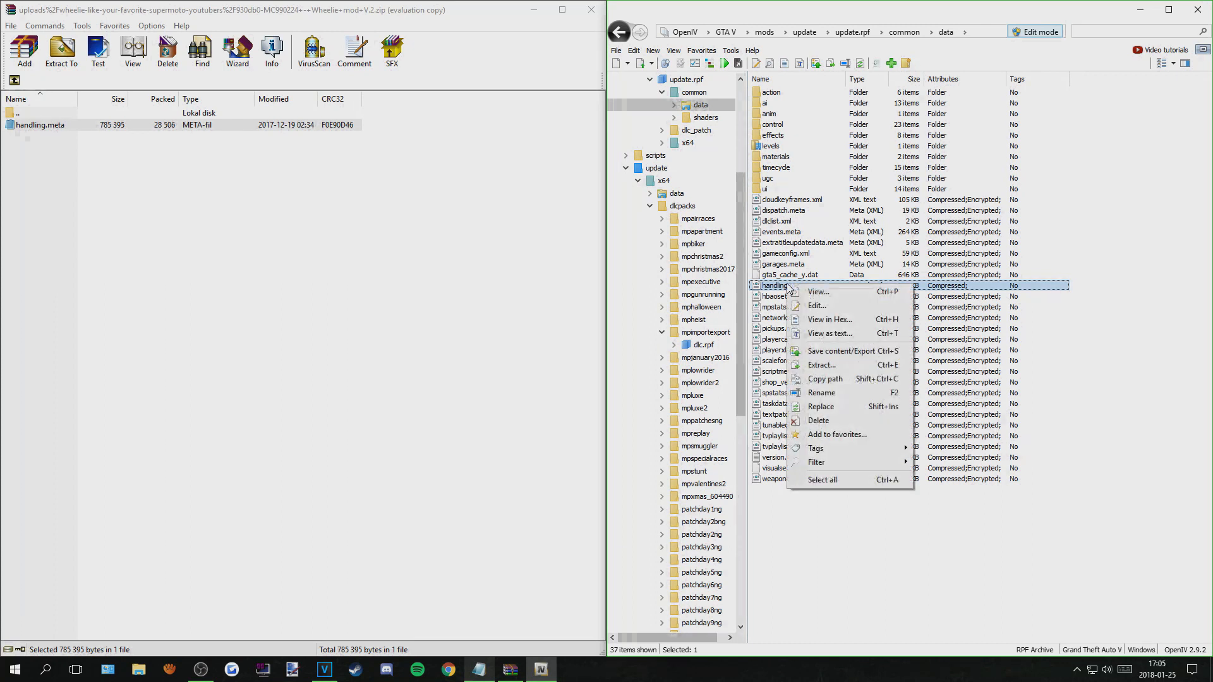
left_click(815, 307)
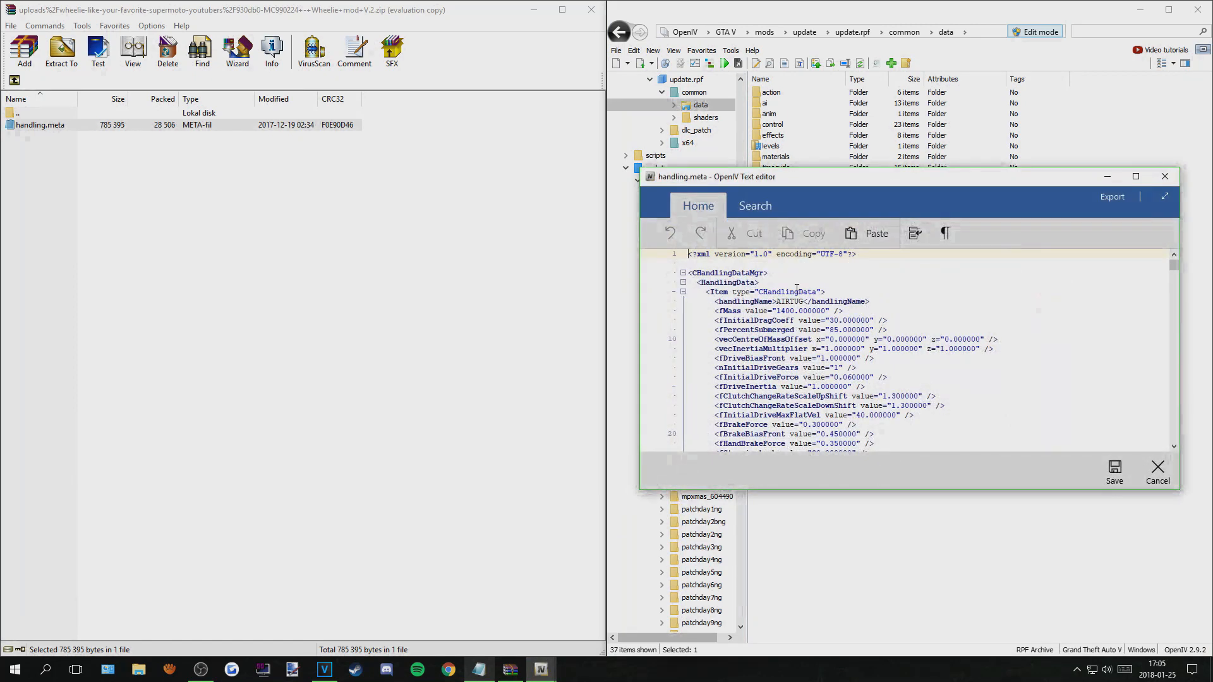
scroll(798, 288, "down", 7)
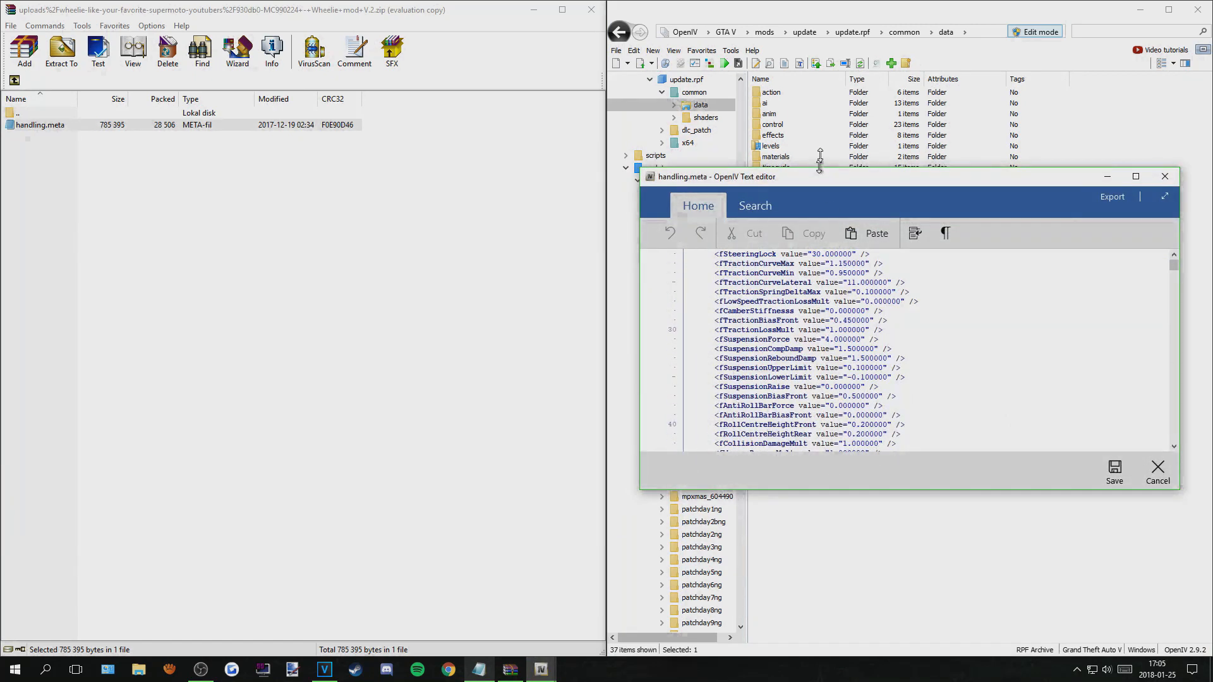
left_click_drag(820, 165, 820, 87)
scroll(836, 290, "up", 7)
scroll(836, 290, "down", 1)
scroll(836, 290, "down", 5)
scroll(836, 290, "up", 5)
scroll(836, 290, "down", 20)
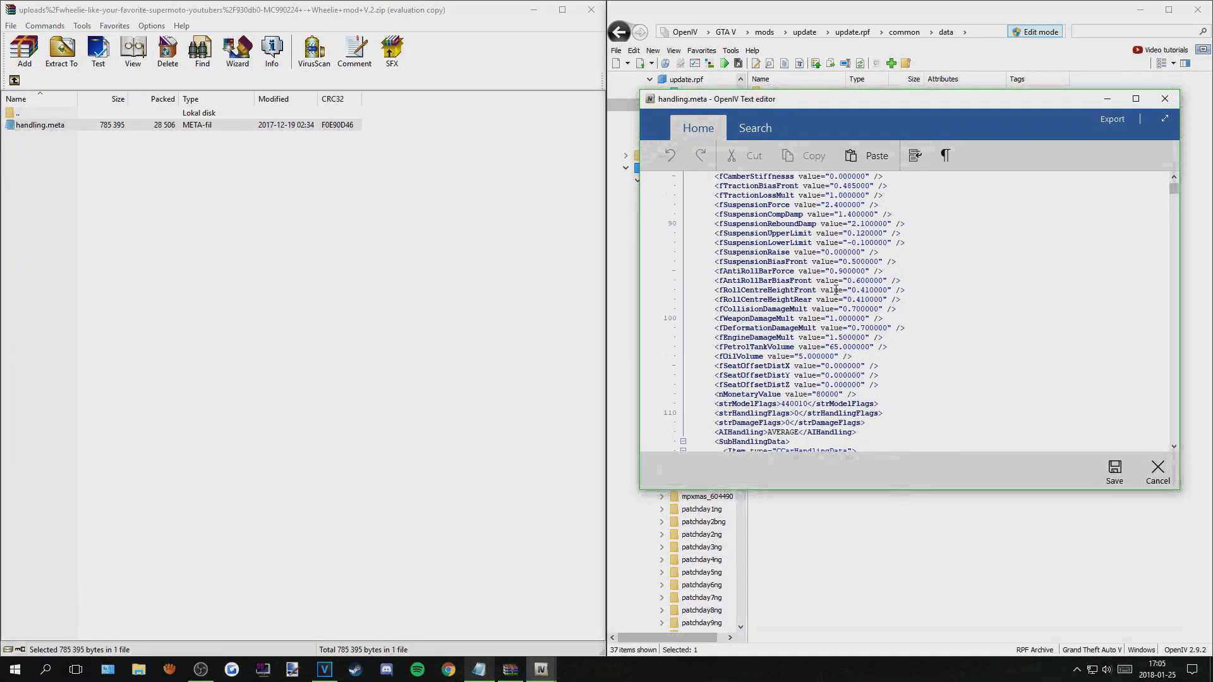
scroll(836, 290, "up", 20)
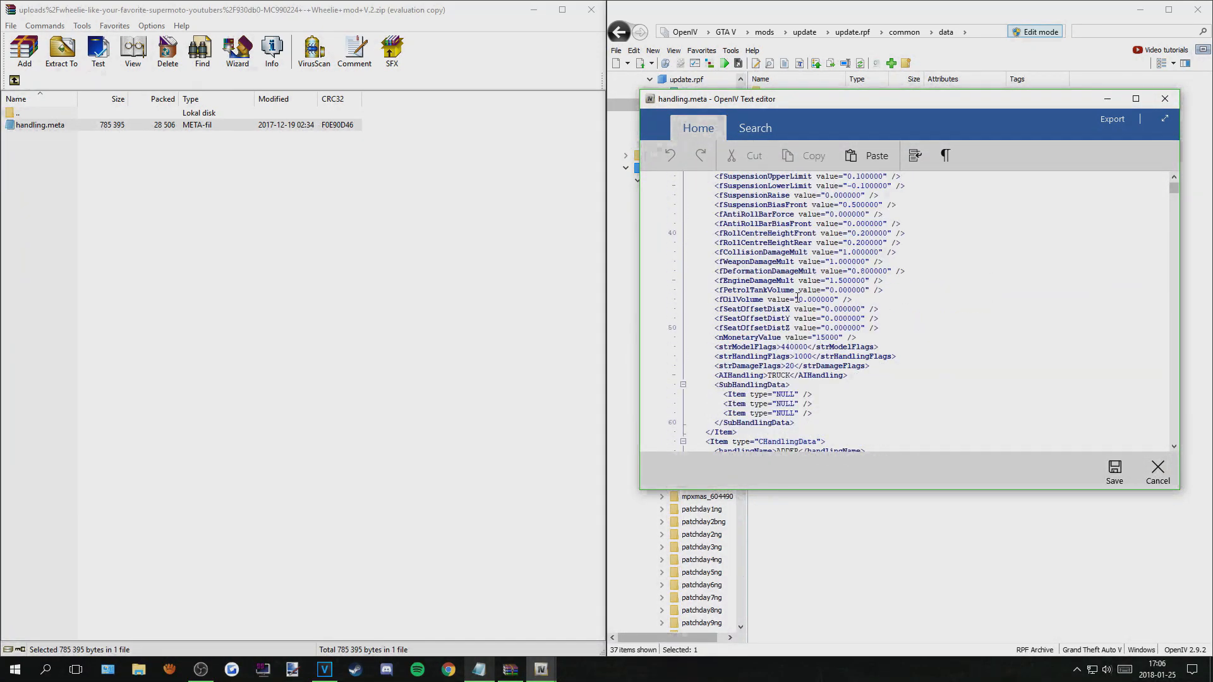
scroll(798, 297, "up", 4)
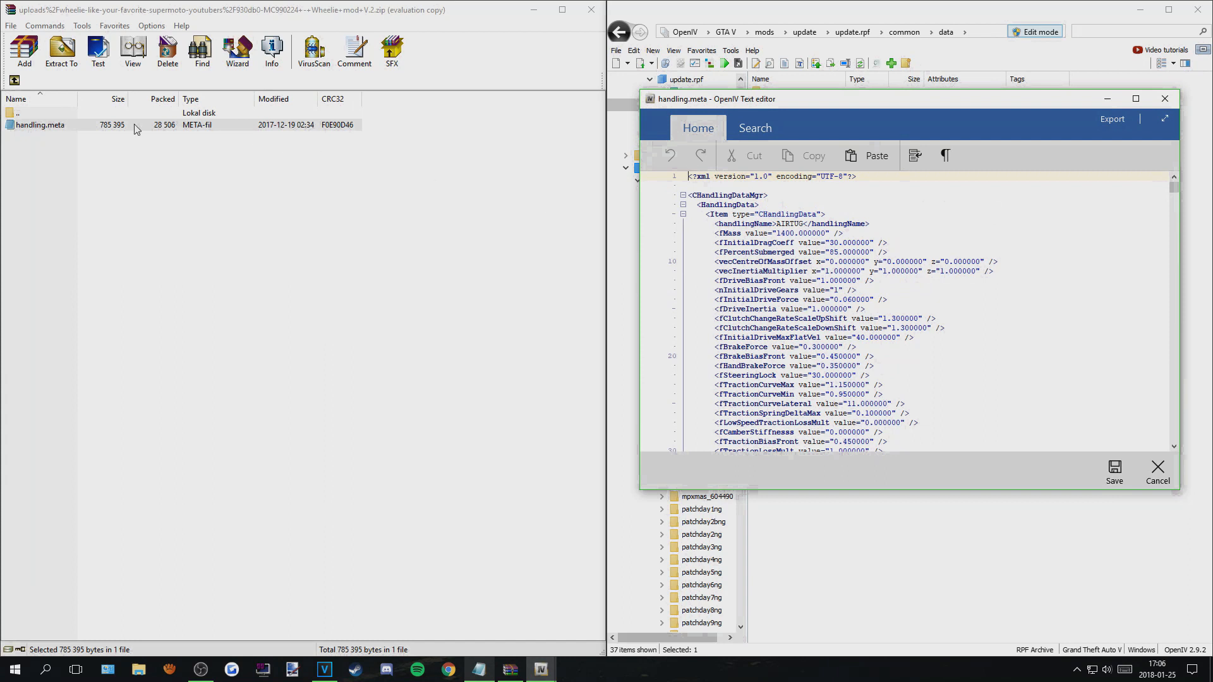
Step: Open the archive's Sanchez handling.meta in Notepad and place its window beside the OpenIV text editor
left_click(58, 144)
left_click(66, 129)
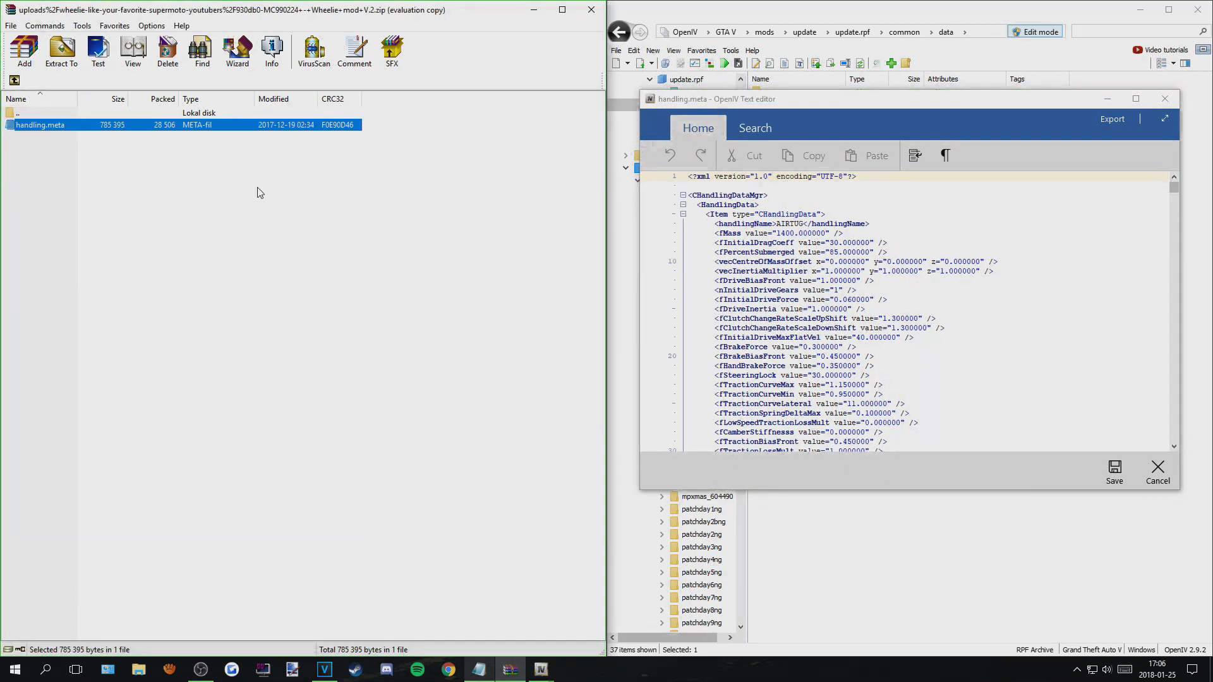
double_click(66, 131)
left_click_drag(320, 85, 286, 92)
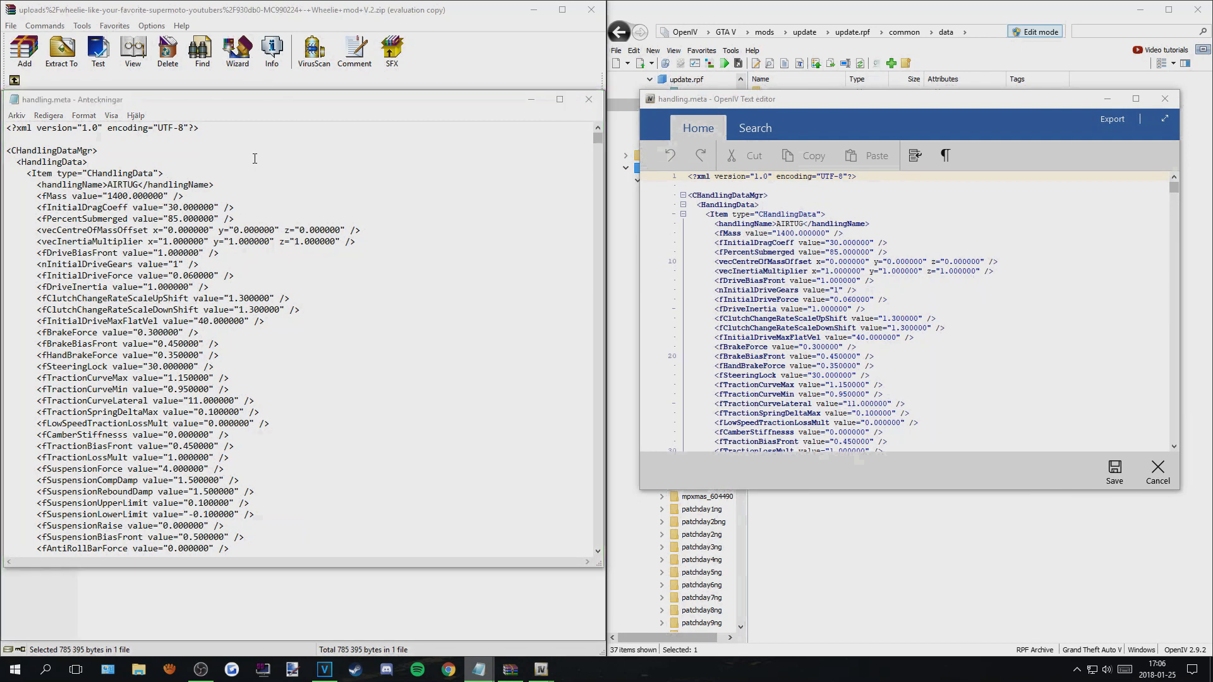
Step: Search the archive's handling.meta for "sanchez" and examine that bike's handling entry and handlingName line
key("ctrl+f")
type("sanchez")
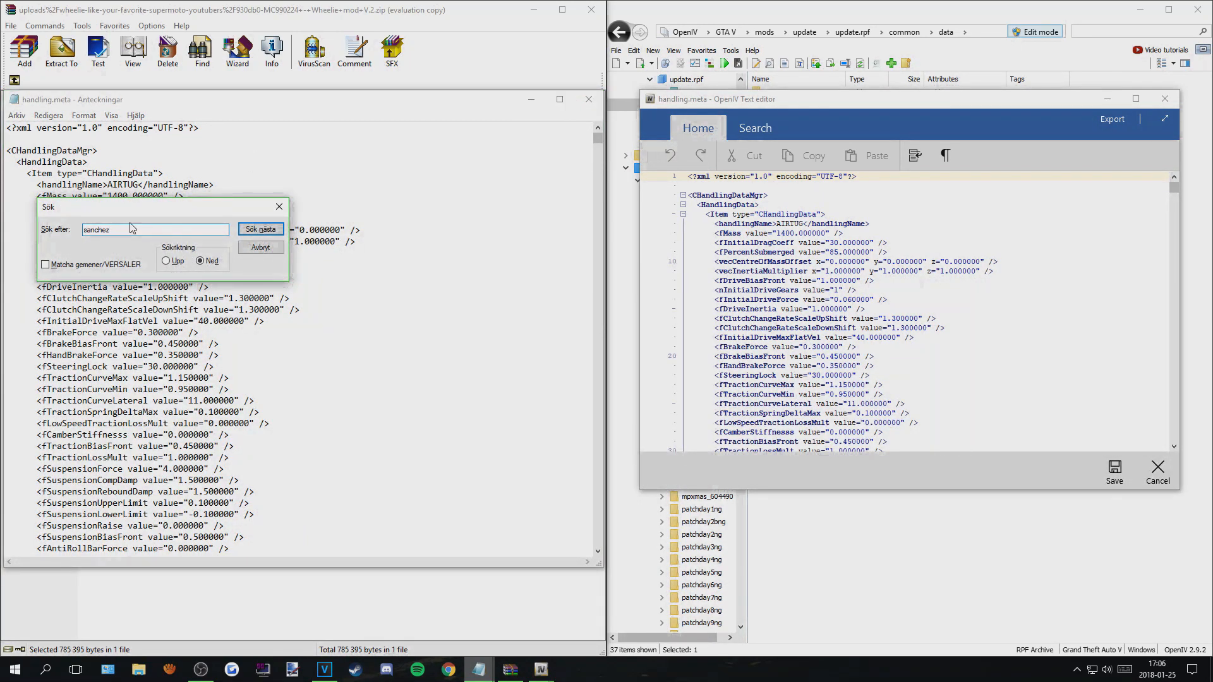
left_click(267, 230)
left_click(284, 202)
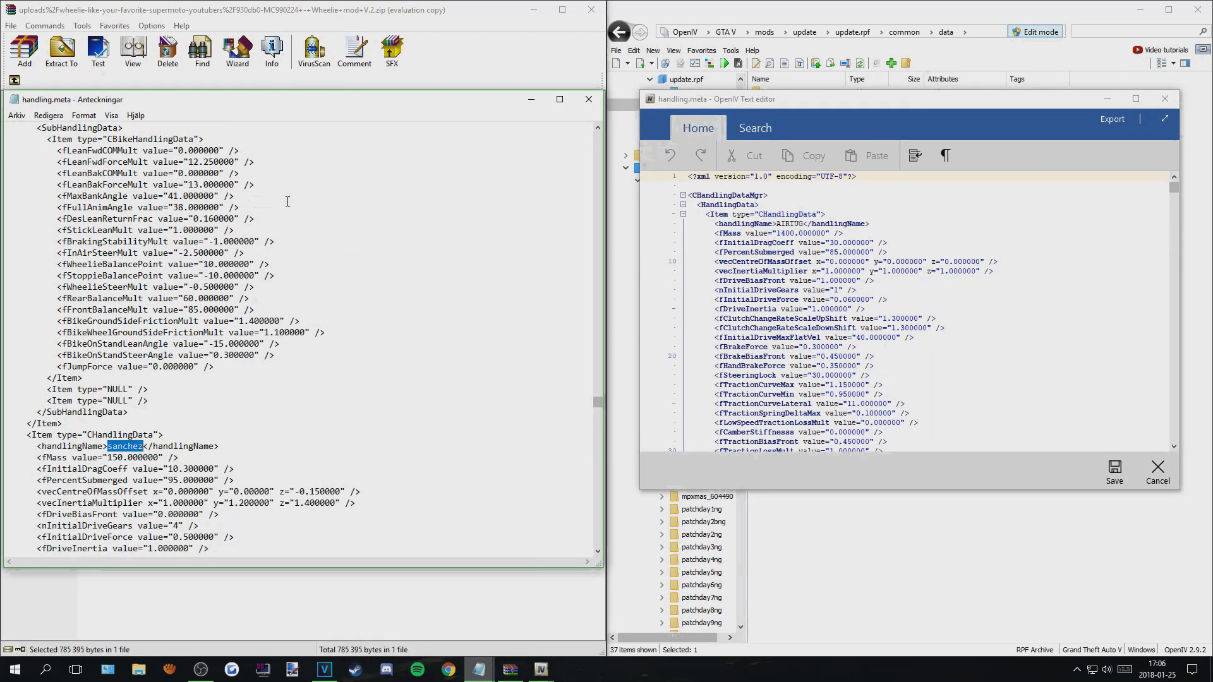
scroll(288, 201, "down", 3)
scroll(287, 201, "down", 5)
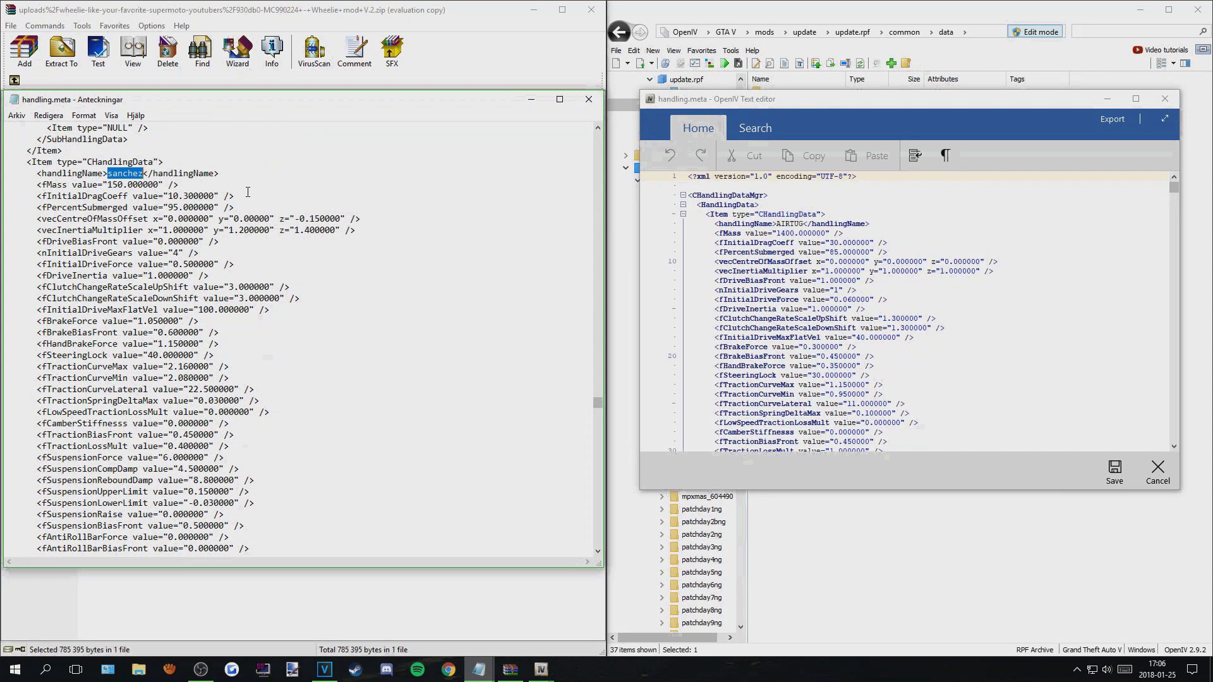
left_click_drag(219, 173, 44, 173)
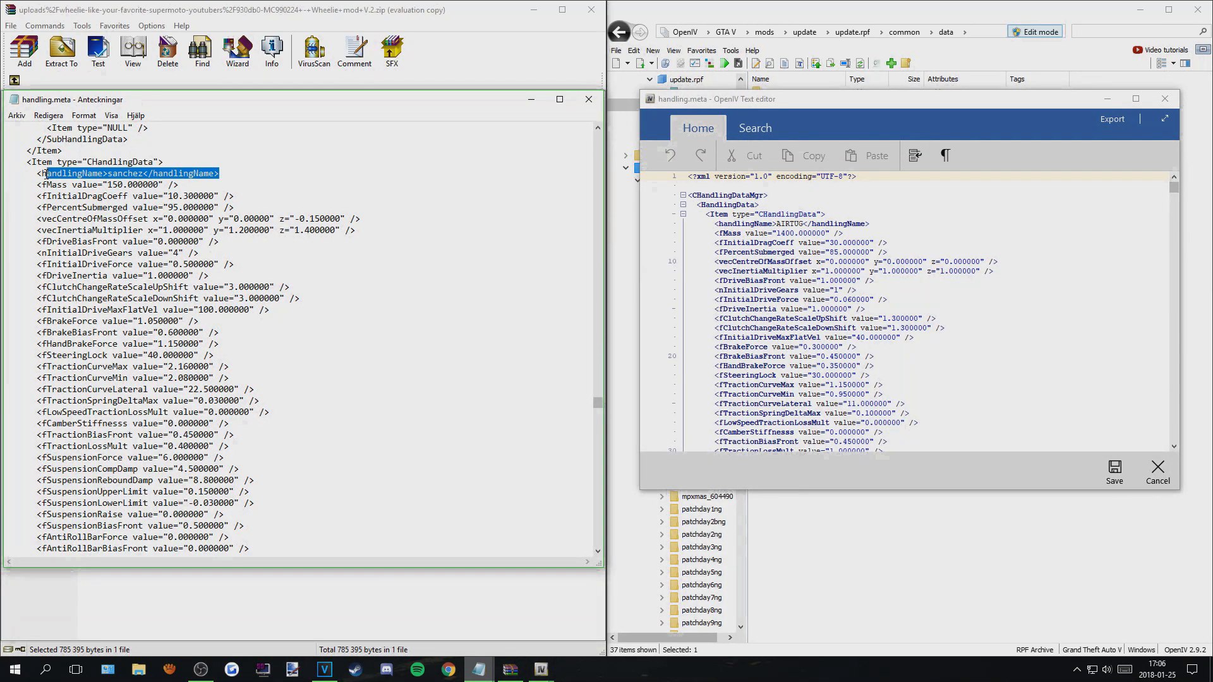
left_click(102, 172)
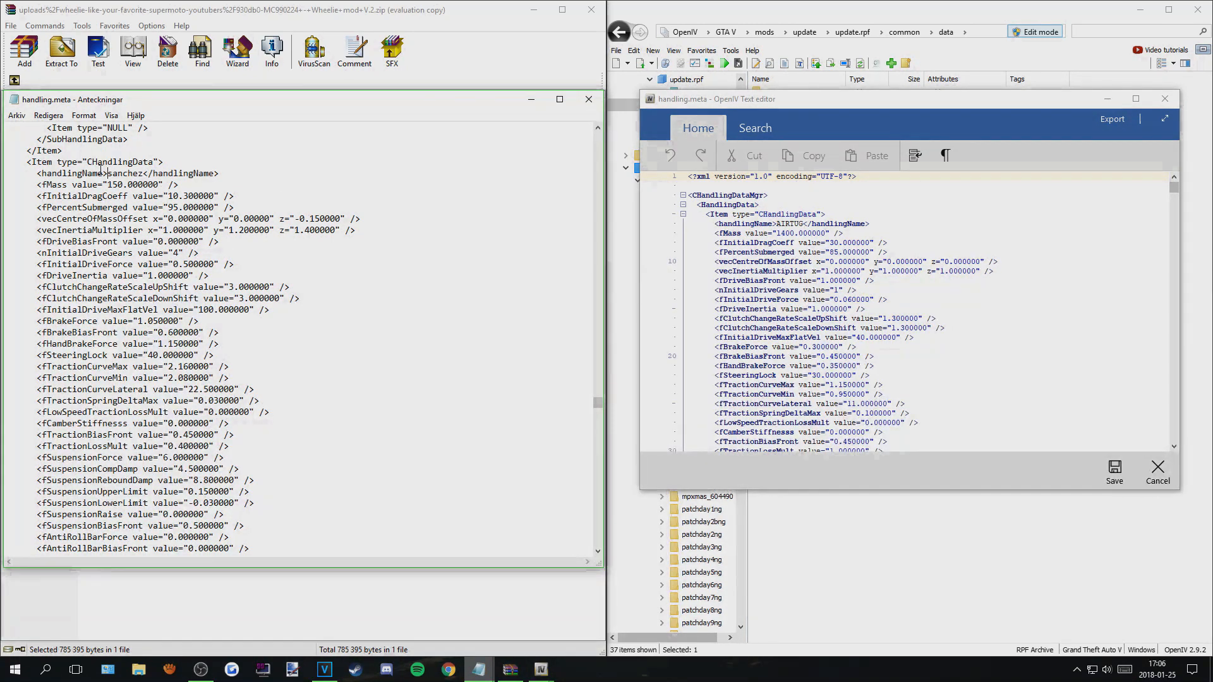
Step: Copy the complete sanchez handling entry, from its opening Item line to its closing Item line, in the Notepad handling.meta
mouse_move(144, 175)
left_mouse_down()
mouse_move(57, 175)
mouse_move(134, 184)
left_mouse_up()
left_click(133, 184)
left_click_drag(9, 163, 27, 389)
scroll(320, 366, "down", 10)
scroll(331, 401, "down", 9)
left_click_drag(29, 384, 110, 390)
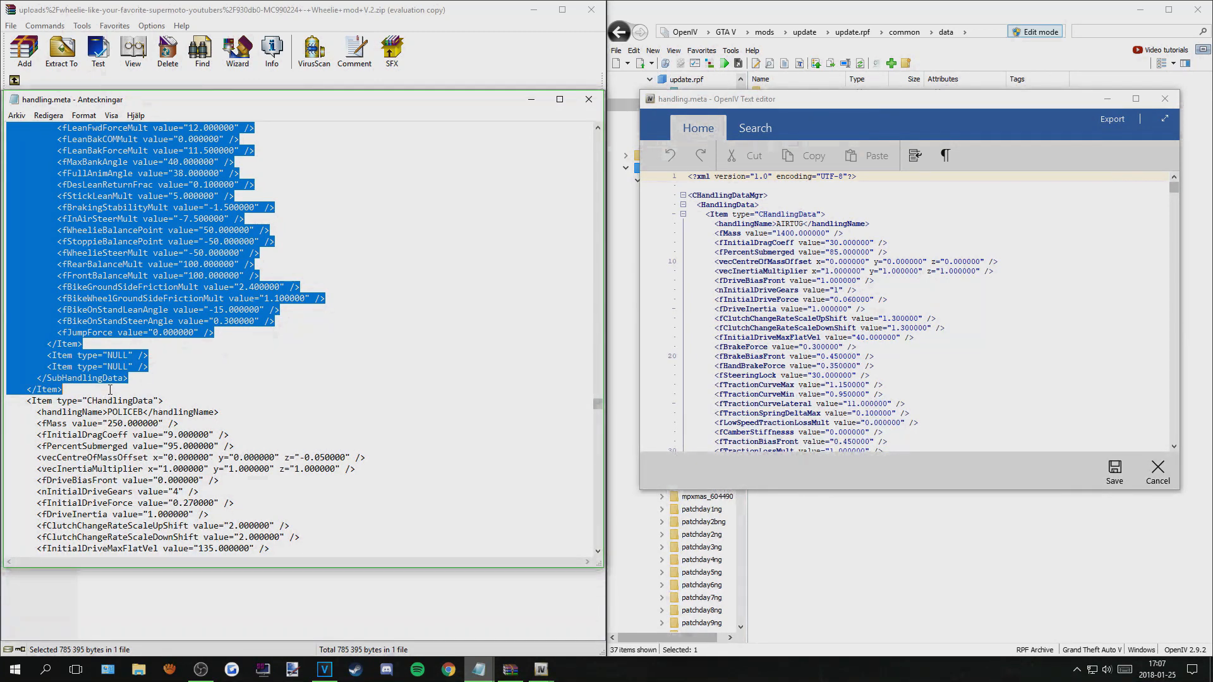
right_click(129, 252)
left_click(162, 291)
Step: Find "sanchez" in the OpenIV text editor and delete that bike's complete handling entry
left_click(913, 234)
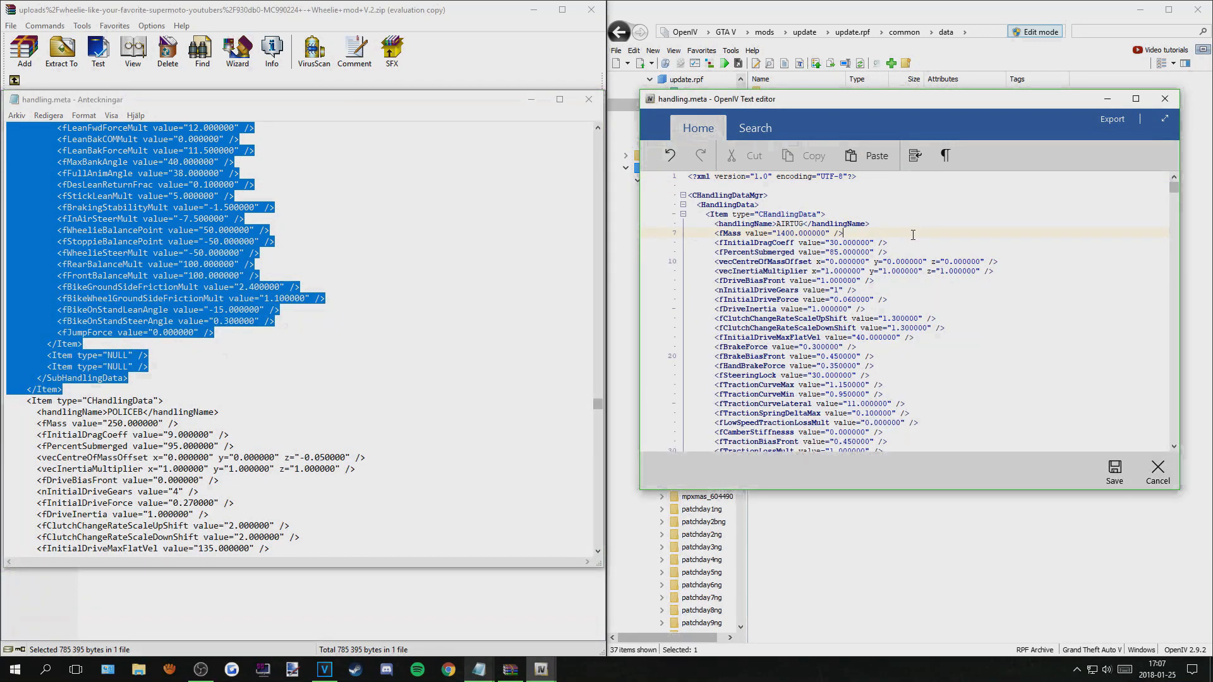
left_click(753, 132)
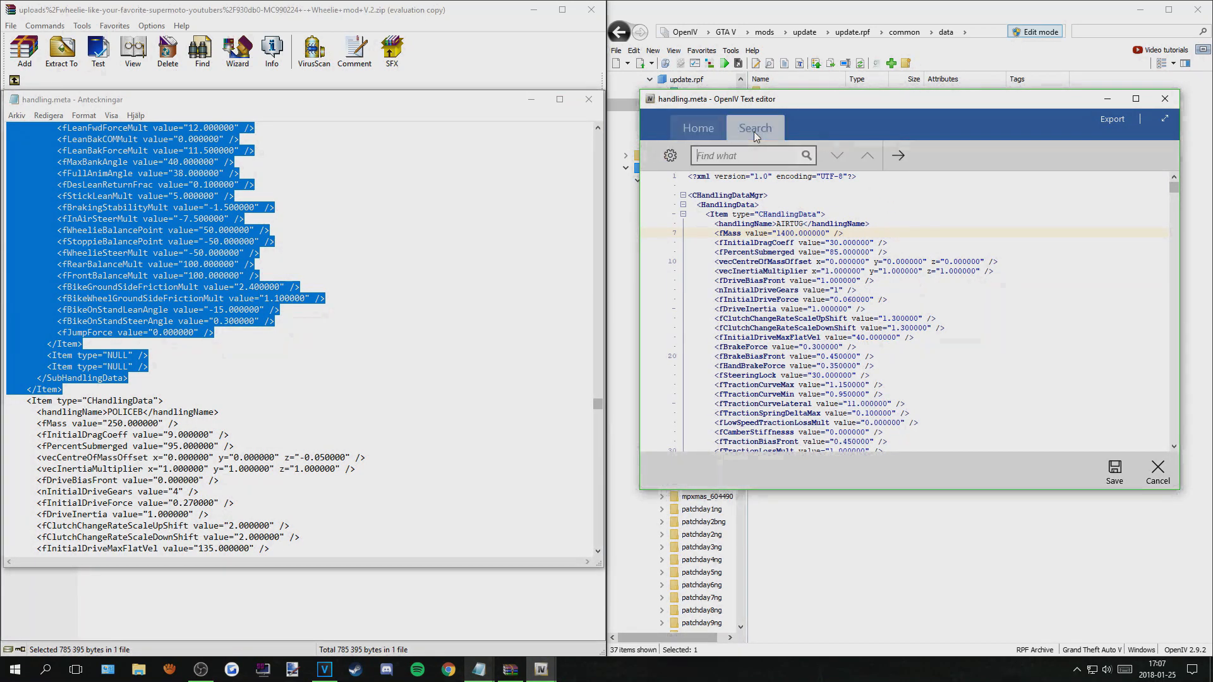
type("sa")
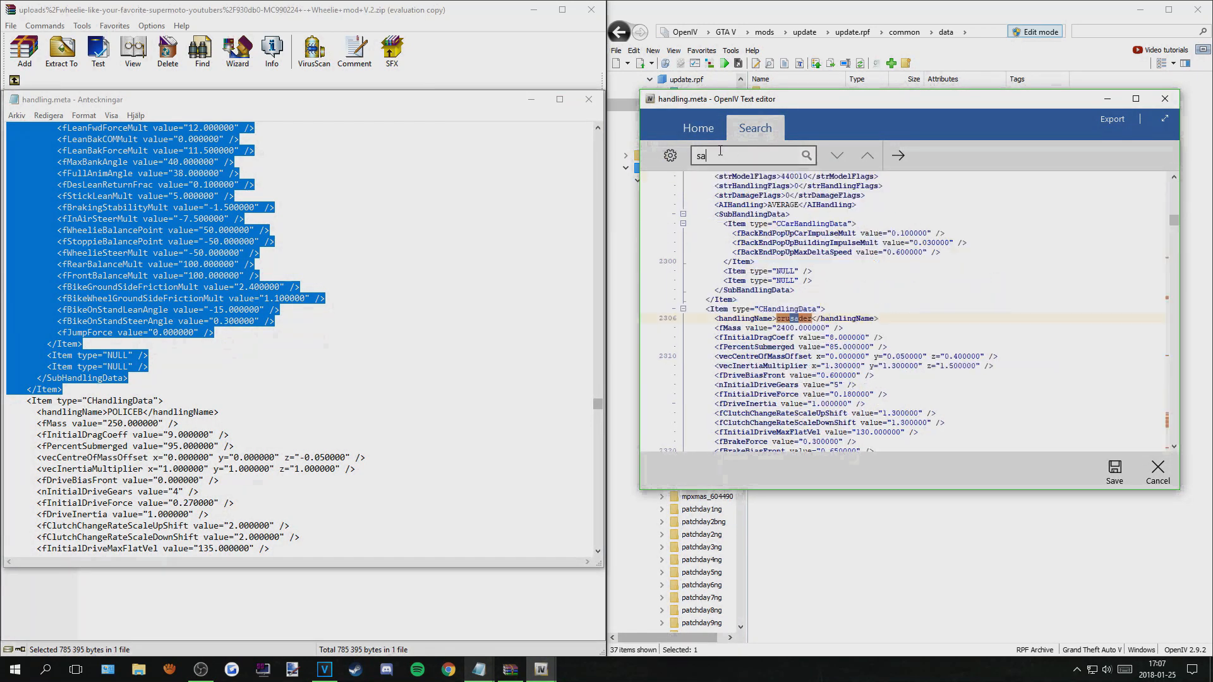
type("nchez")
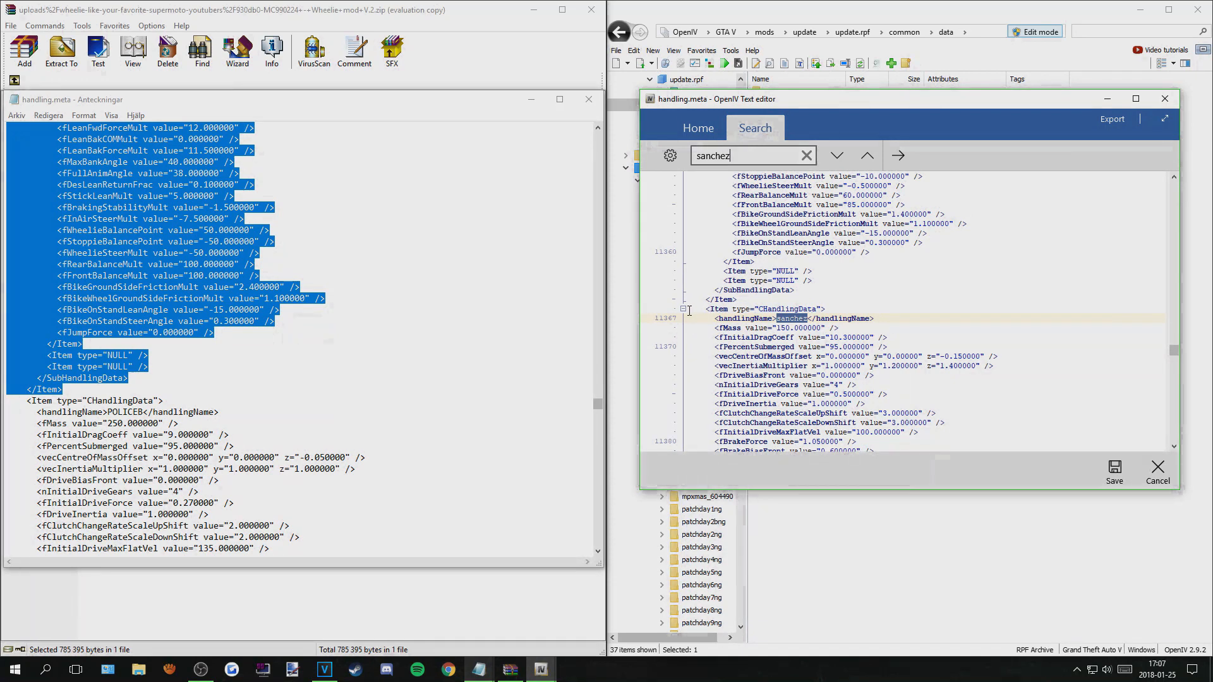
left_click_drag(689, 310, 742, 412)
key("super+c")
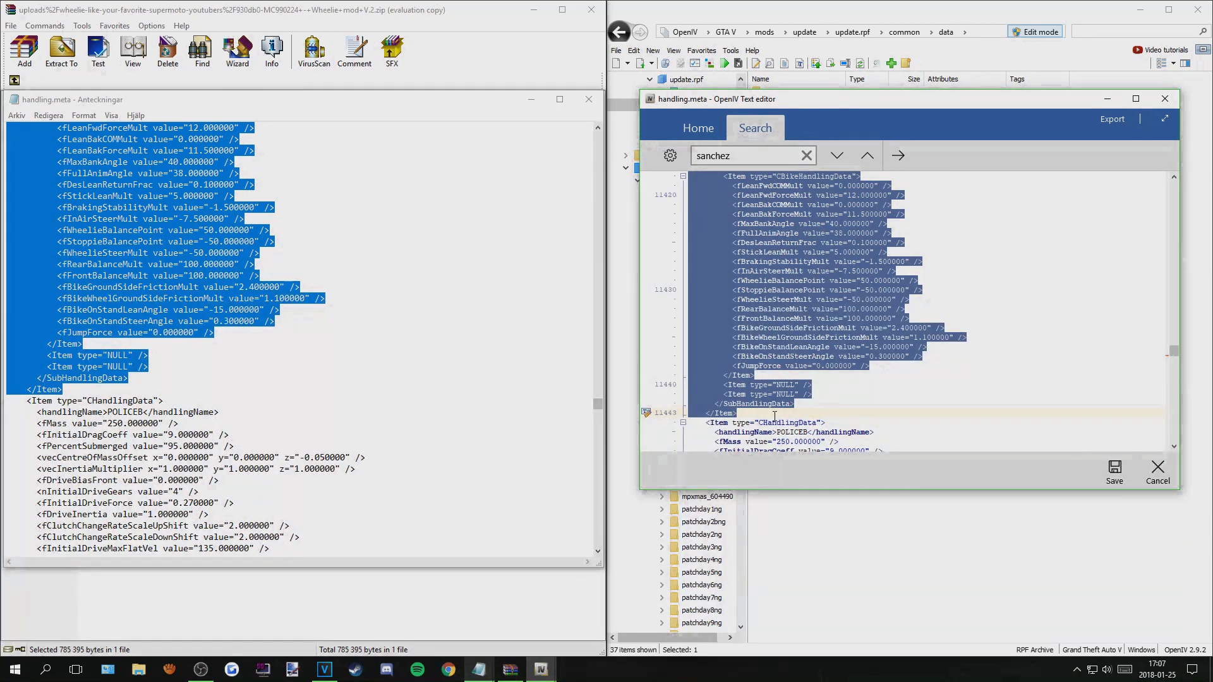
key("Delete")
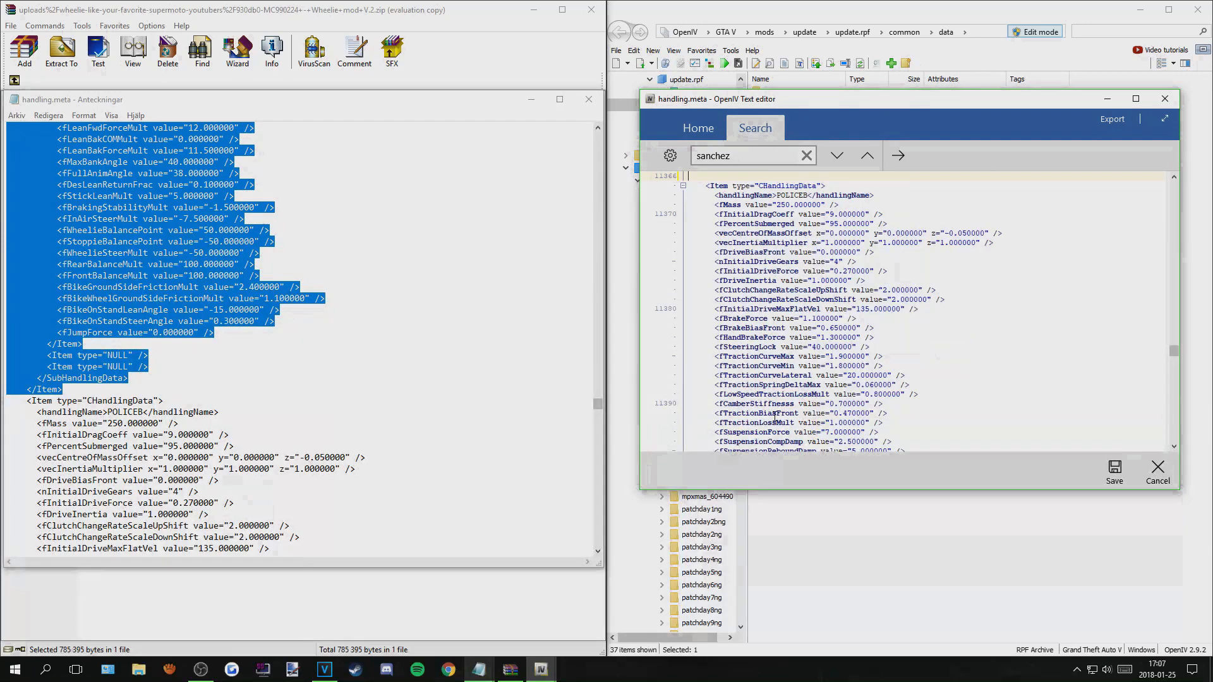
Step: Paste the copied sanchez entry on the empty line above the POLICEB entry and look it over
scroll(779, 327, "up", 2)
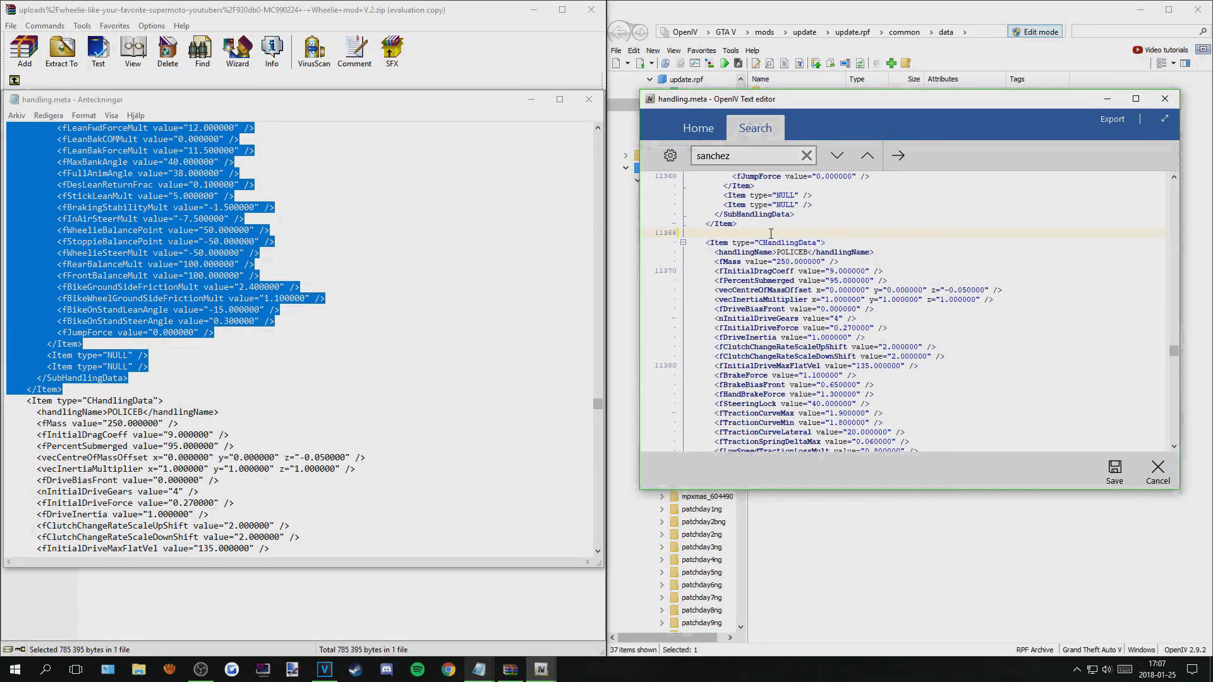
right_click(770, 234)
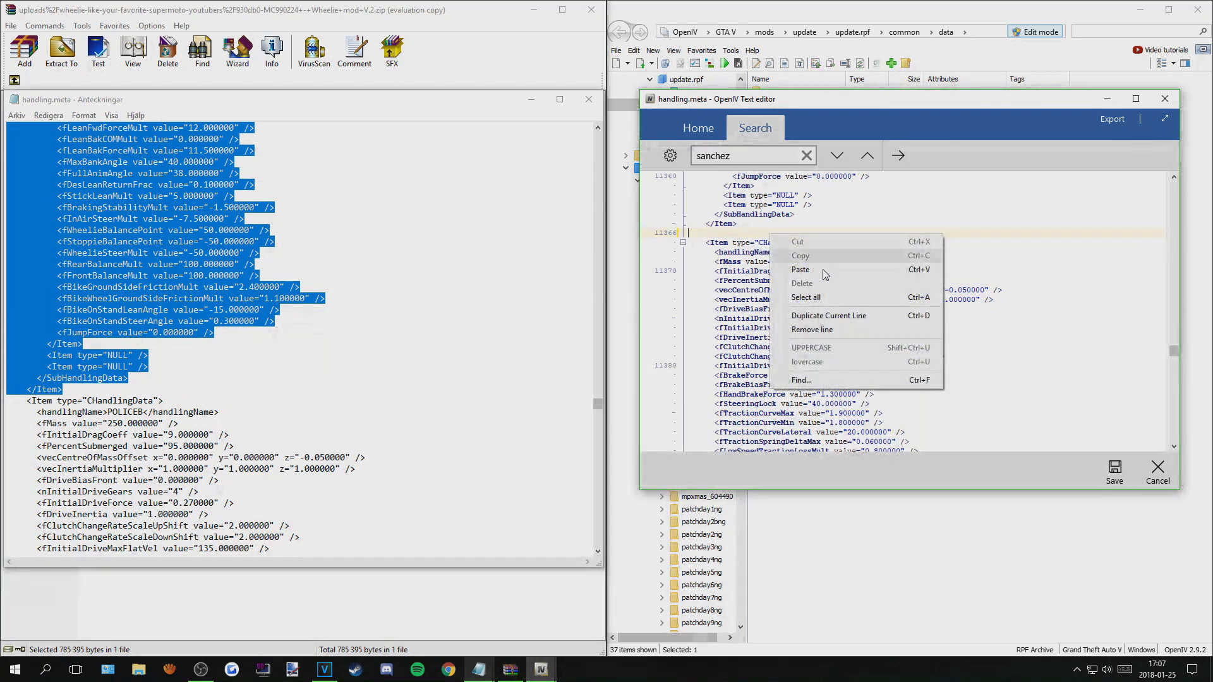
left_click(820, 270)
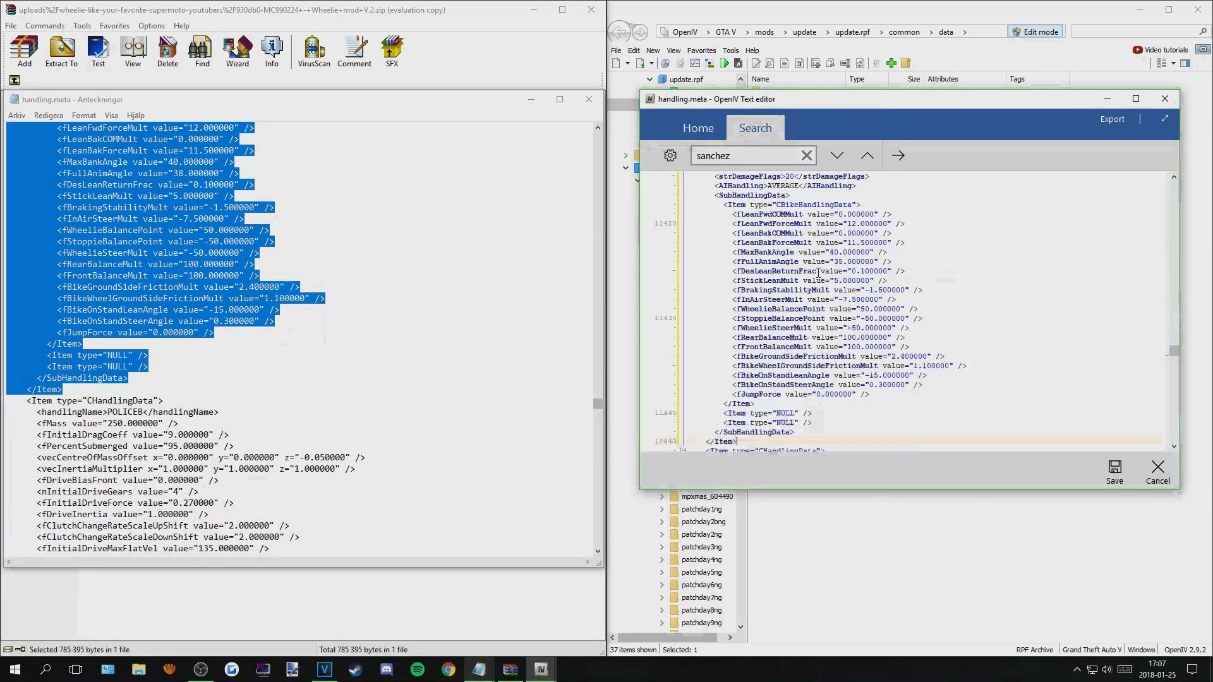
scroll(799, 280, "down", 2)
scroll(799, 279, "up", 20)
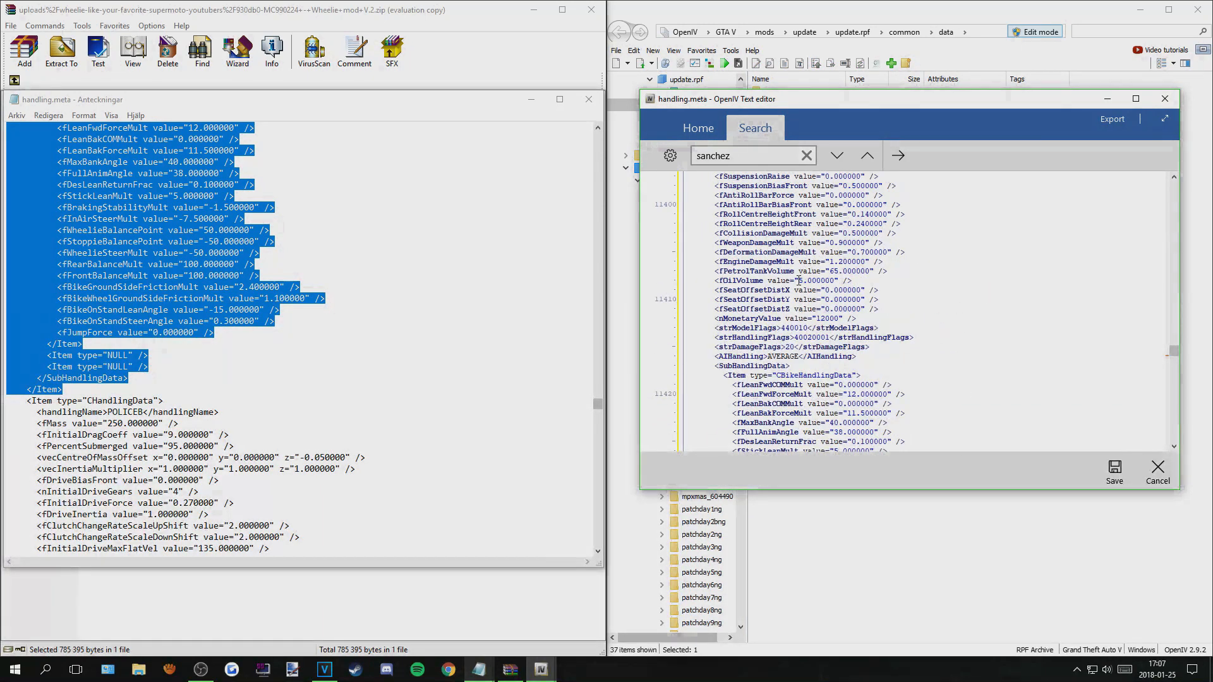
left_click(800, 243)
left_click(293, 152)
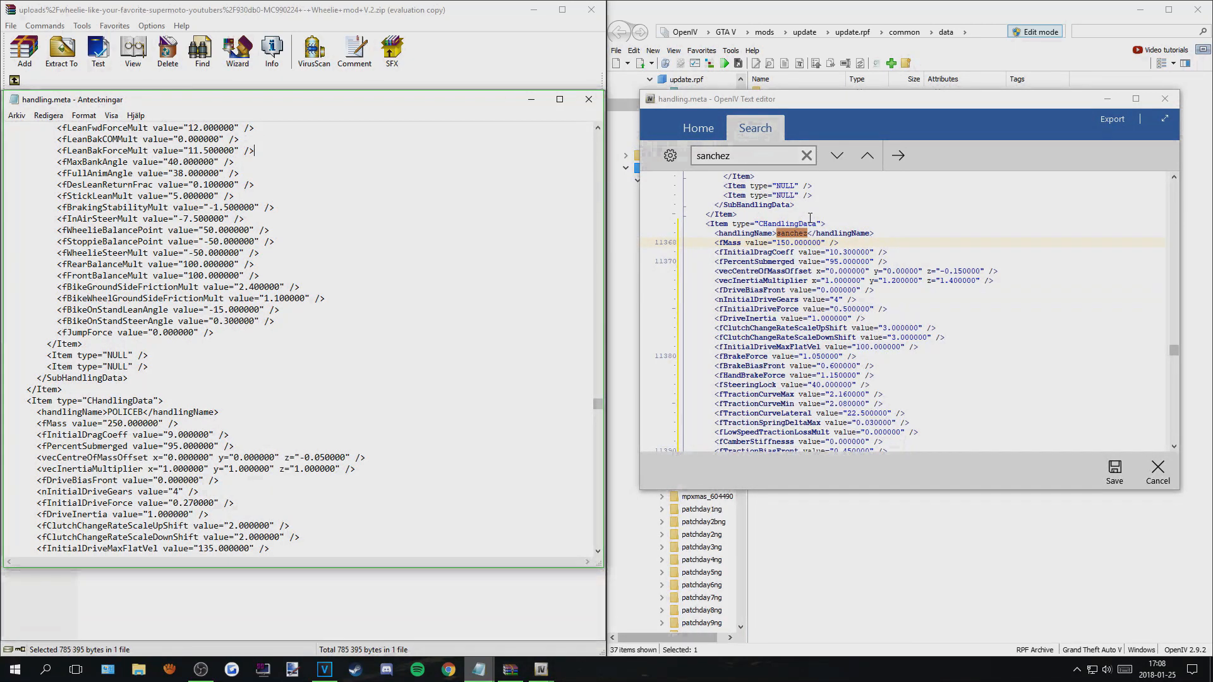
scroll(811, 218, "down", 5)
scroll(810, 218, "down", 6)
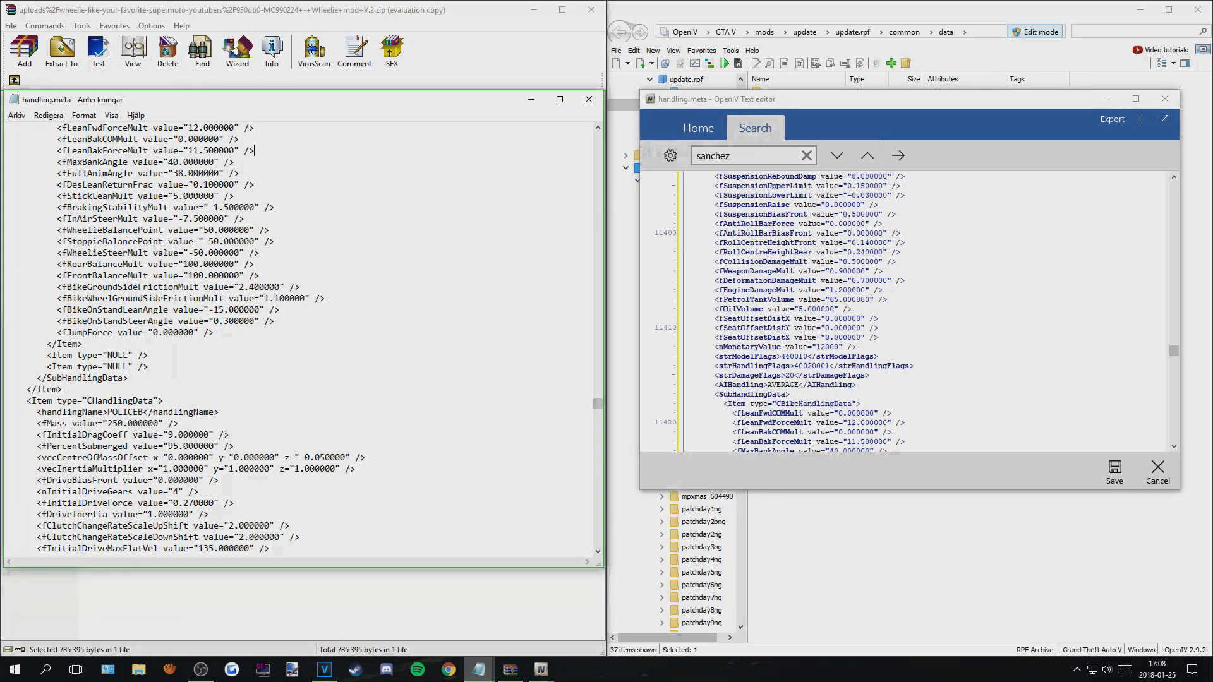
Step: Close the archive's handling.meta in Notepad, clear the editor's search, and close the OpenIV text editor without saving the changes
left_click(594, 99)
mouse_move(907, 106)
left_mouse_down()
mouse_move(901, 130)
mouse_move(923, 121)
left_mouse_up()
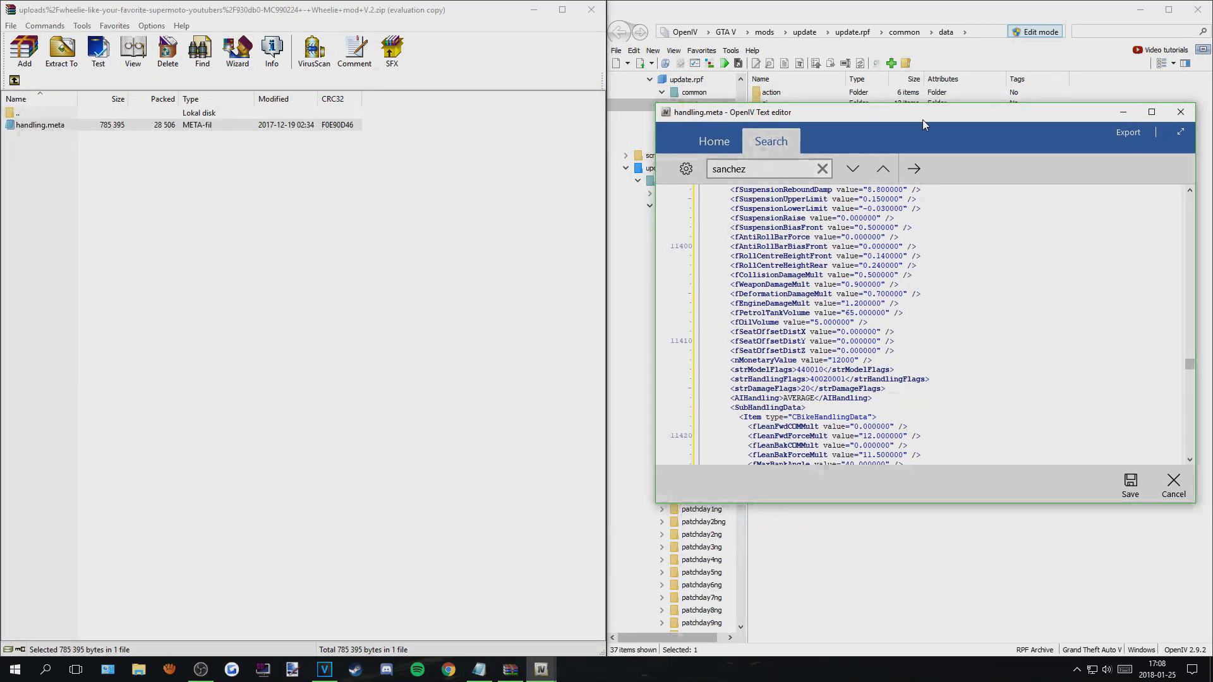
scroll(919, 271, "up", 10)
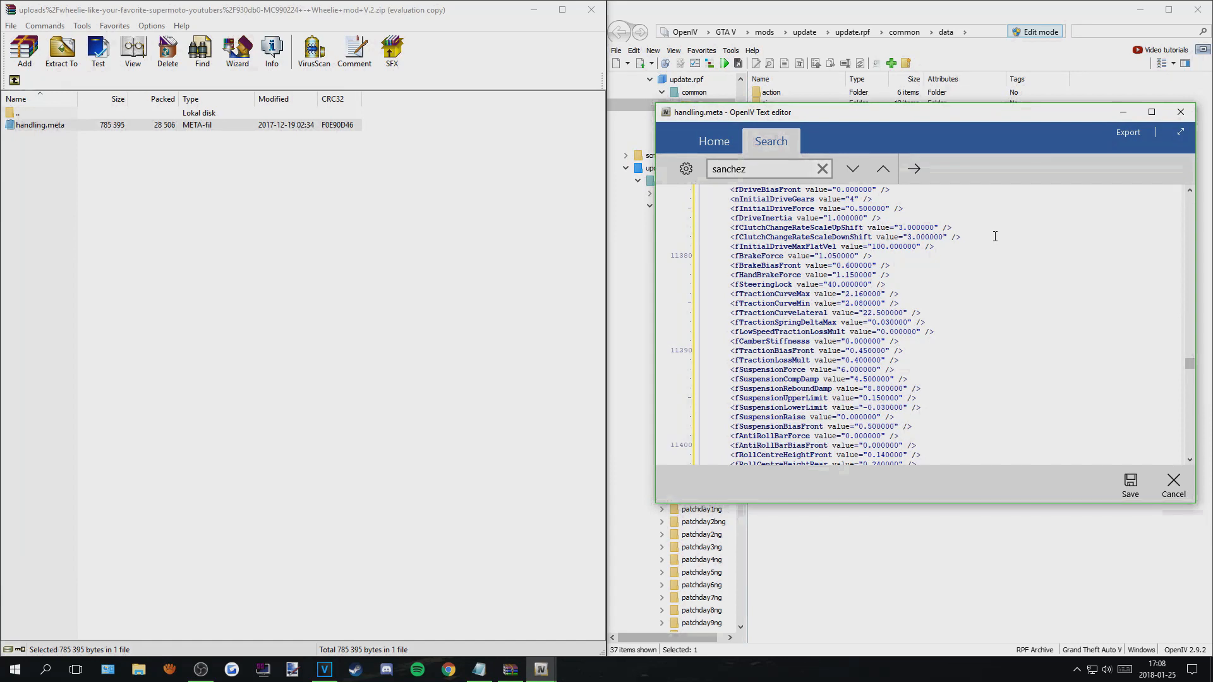
left_click(995, 234)
left_click(890, 219)
left_click(822, 169)
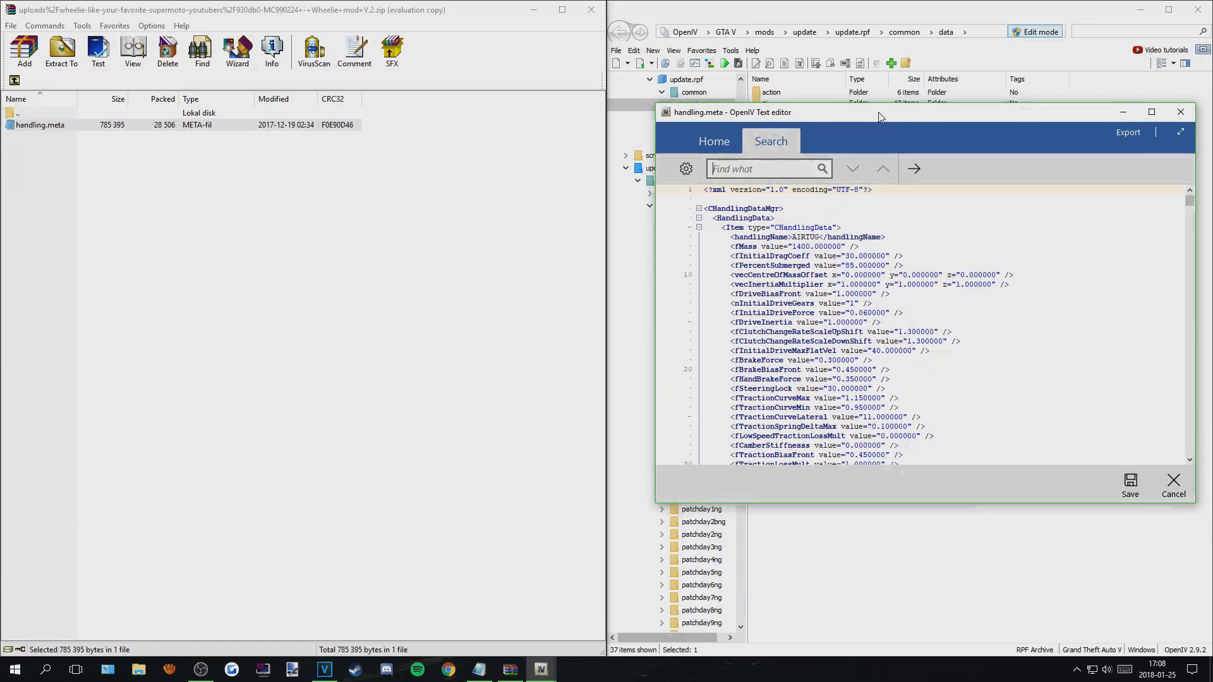
left_click_drag(1010, 129, 949, 134)
left_click(1133, 119)
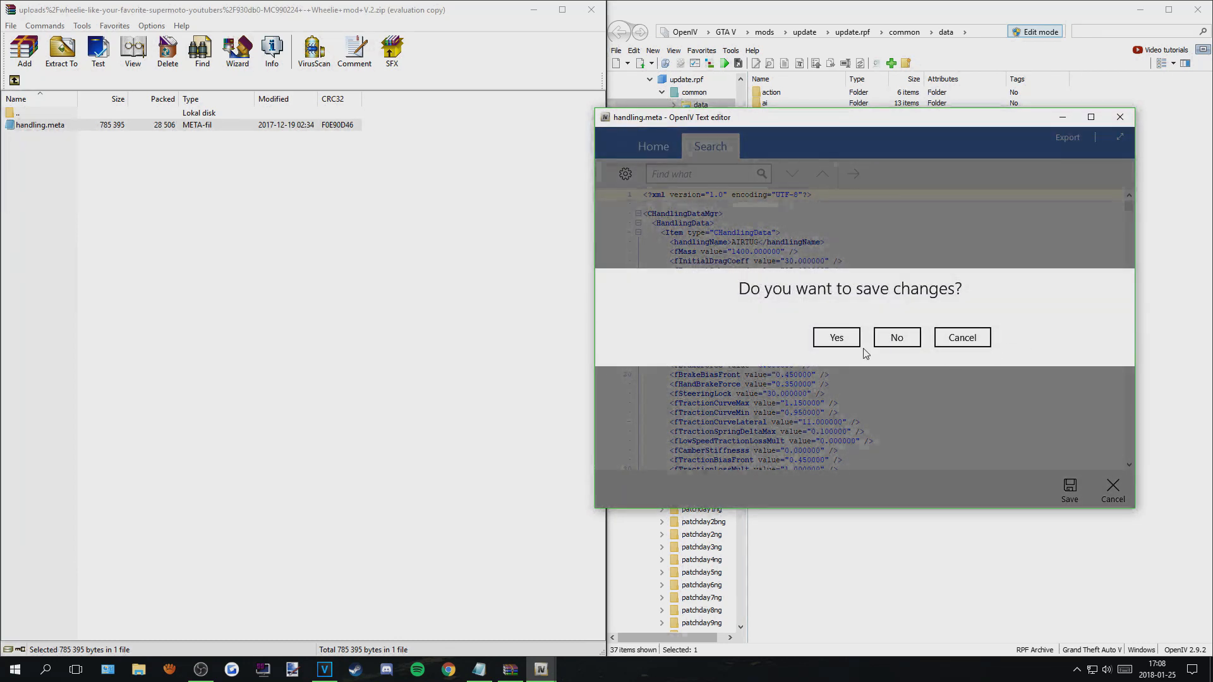
left_click(902, 340)
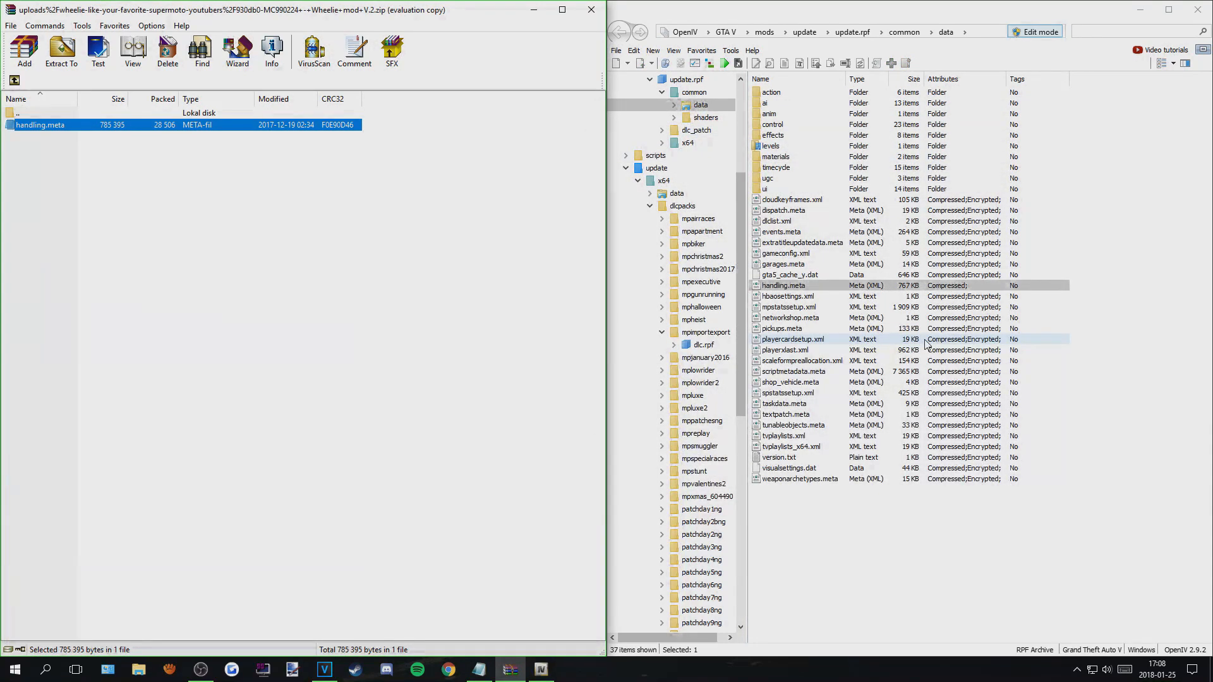
Step: Return to the top level of the Wheelie mod archive in WinRAR
left_click(1113, 303)
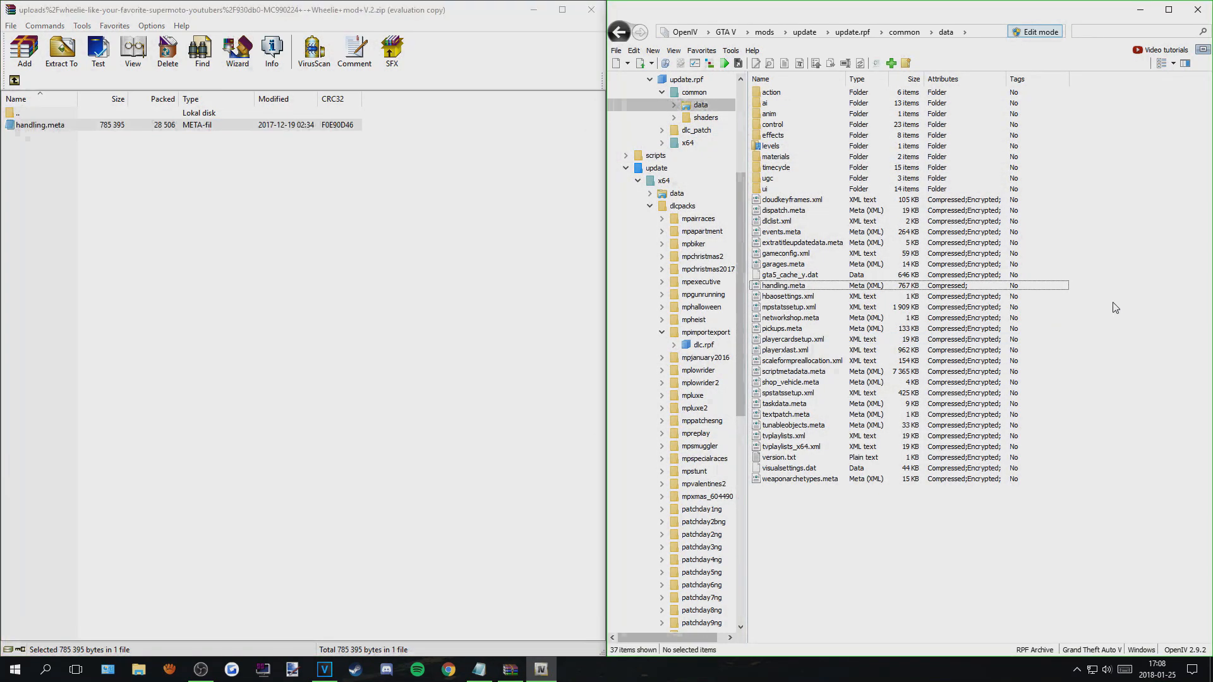
left_click(554, 265)
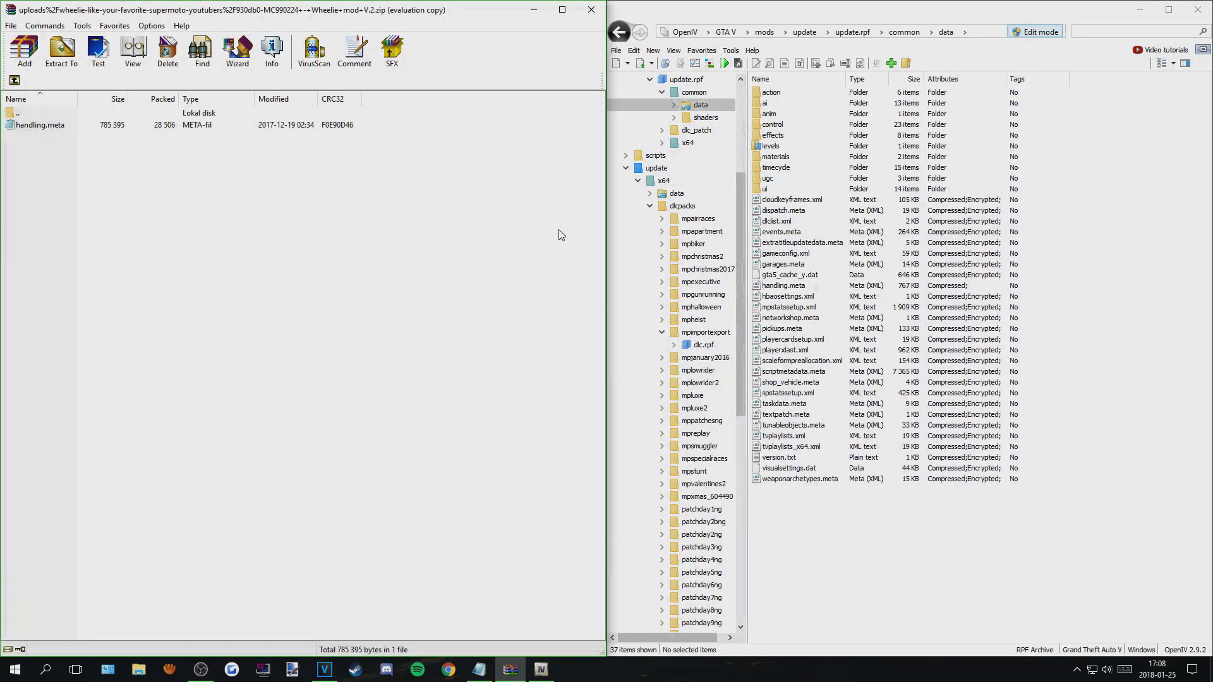
left_click(14, 80)
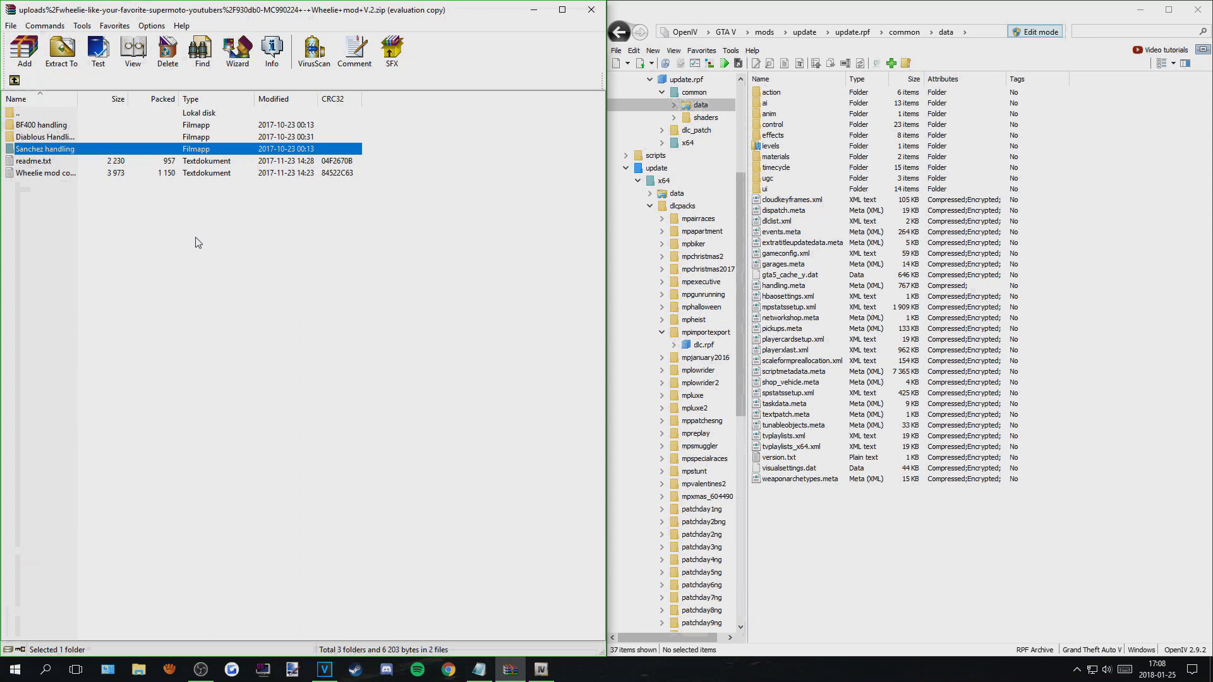
left_click(306, 314)
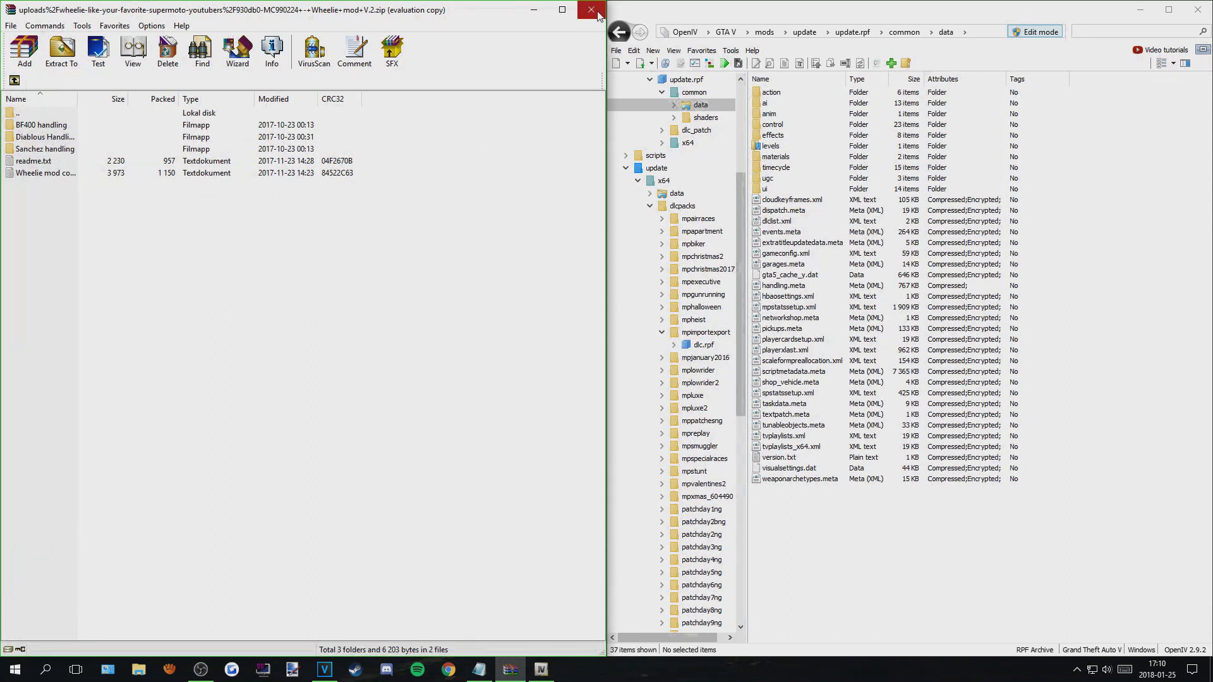
left_click(1107, 251)
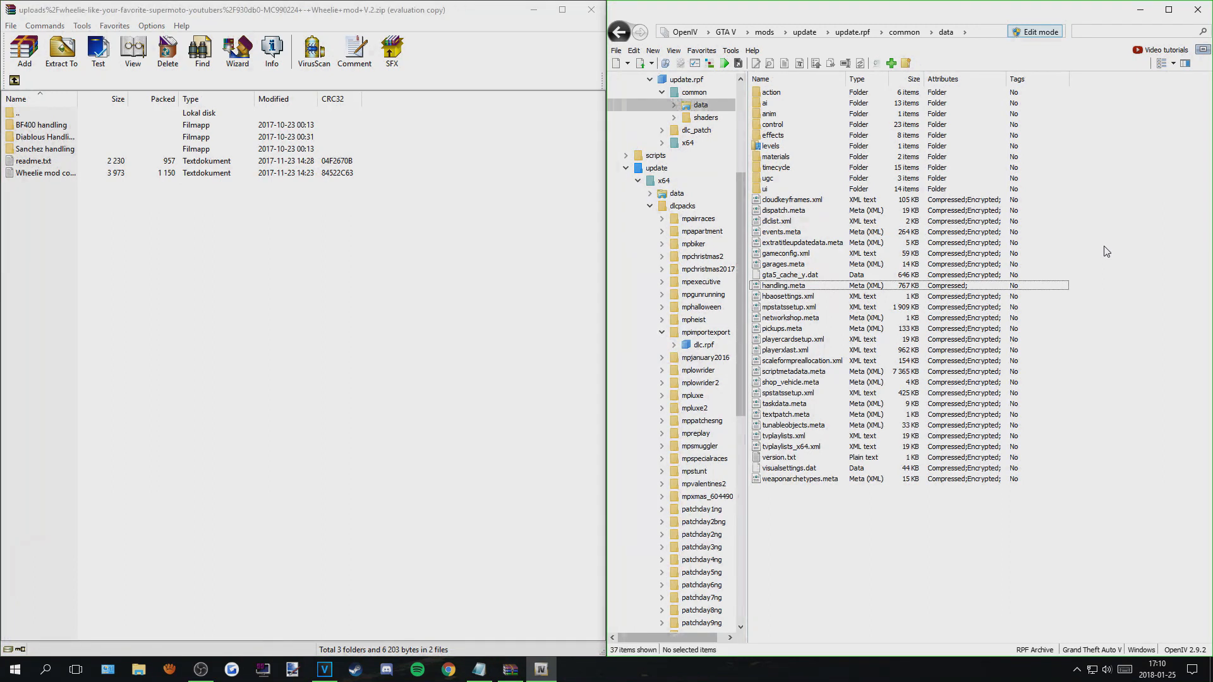
left_click(344, 242)
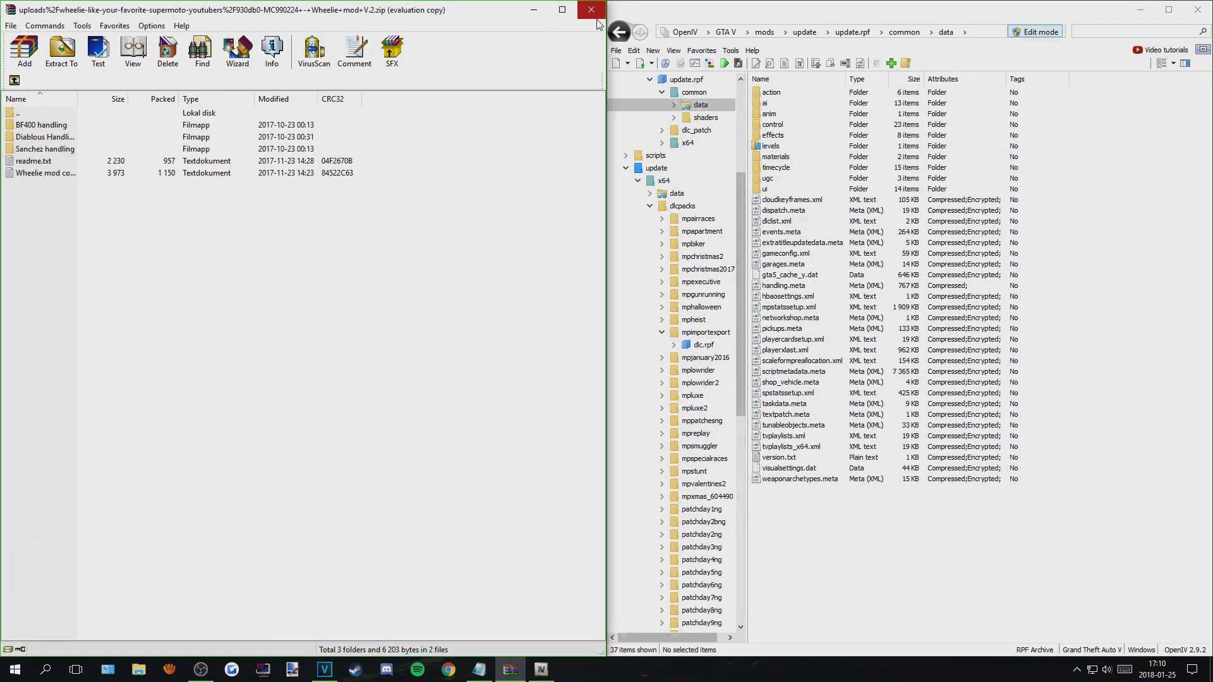